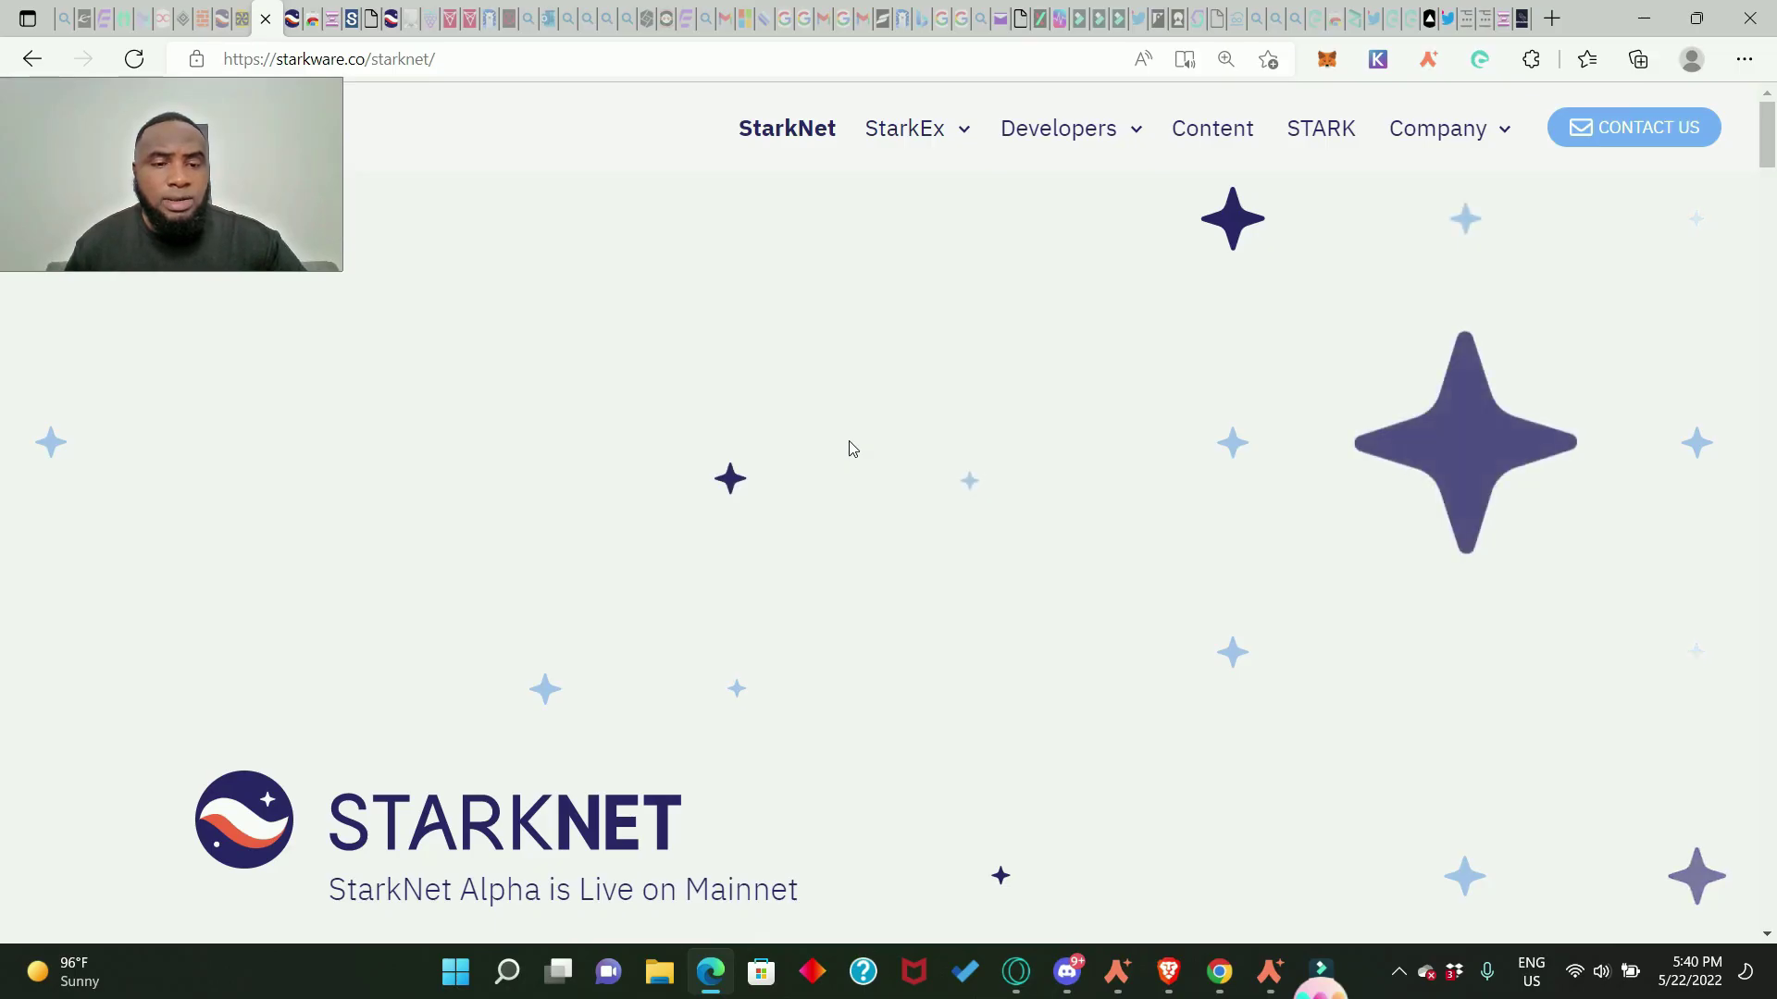
Step: Scroll down the StarkNet page and select the 'What is StarkNet?' description paragraph
{"action": "scroll", "coordinate": [852, 449], "scroll_direction": "down", "scroll_amount": 6}
{"action": "scroll", "coordinate": [853, 450], "scroll_direction": "down", "scroll_amount": 1}
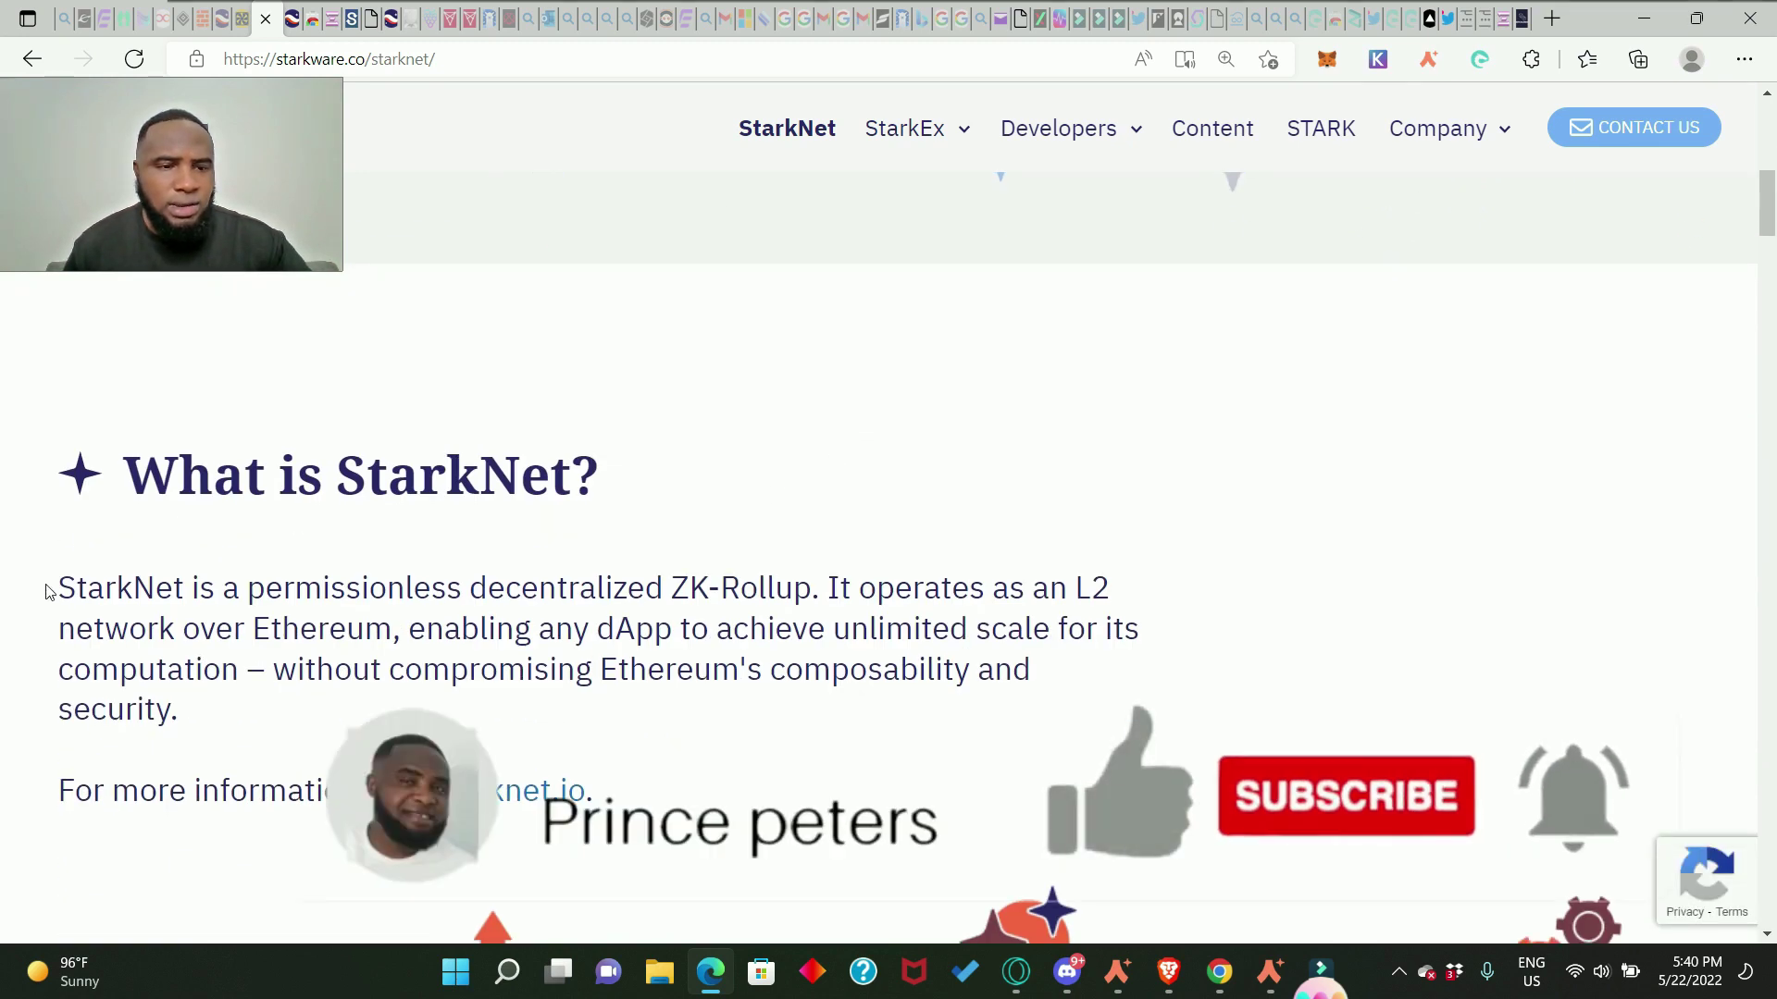
{"action": "left_click_drag", "start_coordinate": [47, 589], "coordinate": [1138, 711]}
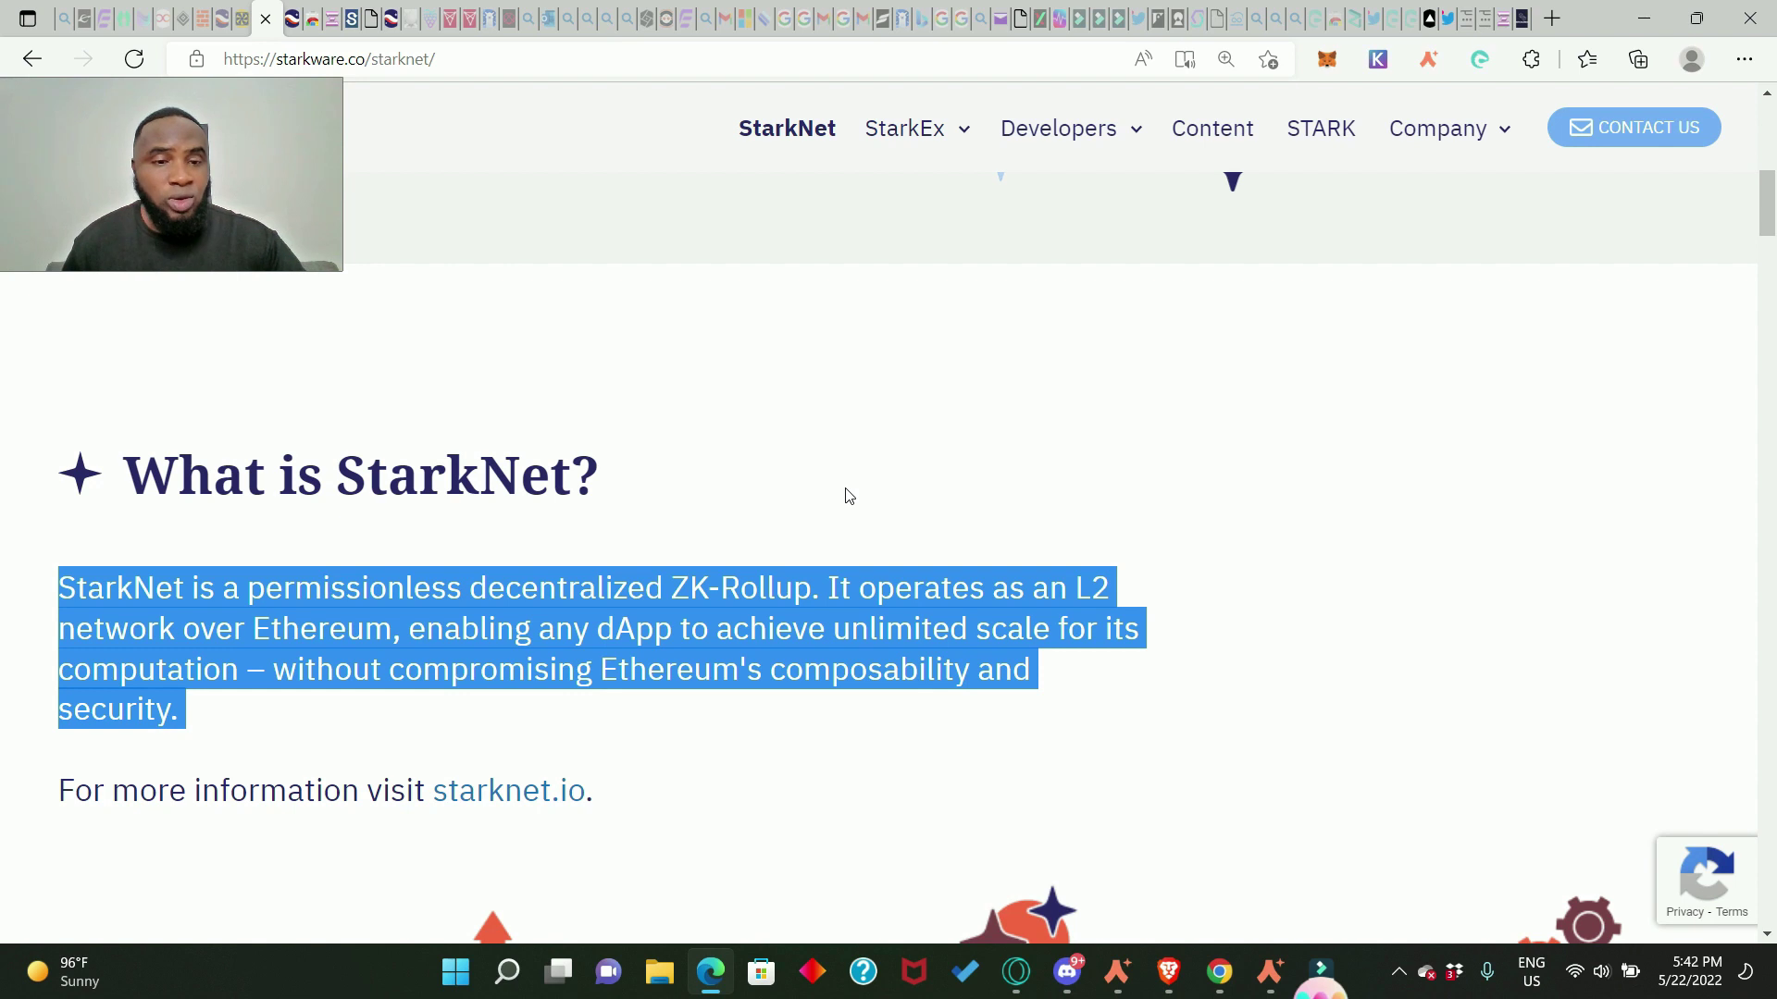
Step: Read through the StarkNet milestones and roadmap, then return to the top of the page
{"action": "left_click", "coordinate": [895, 468]}
{"action": "scroll", "coordinate": [893, 467], "scroll_direction": "down", "scroll_amount": 3}
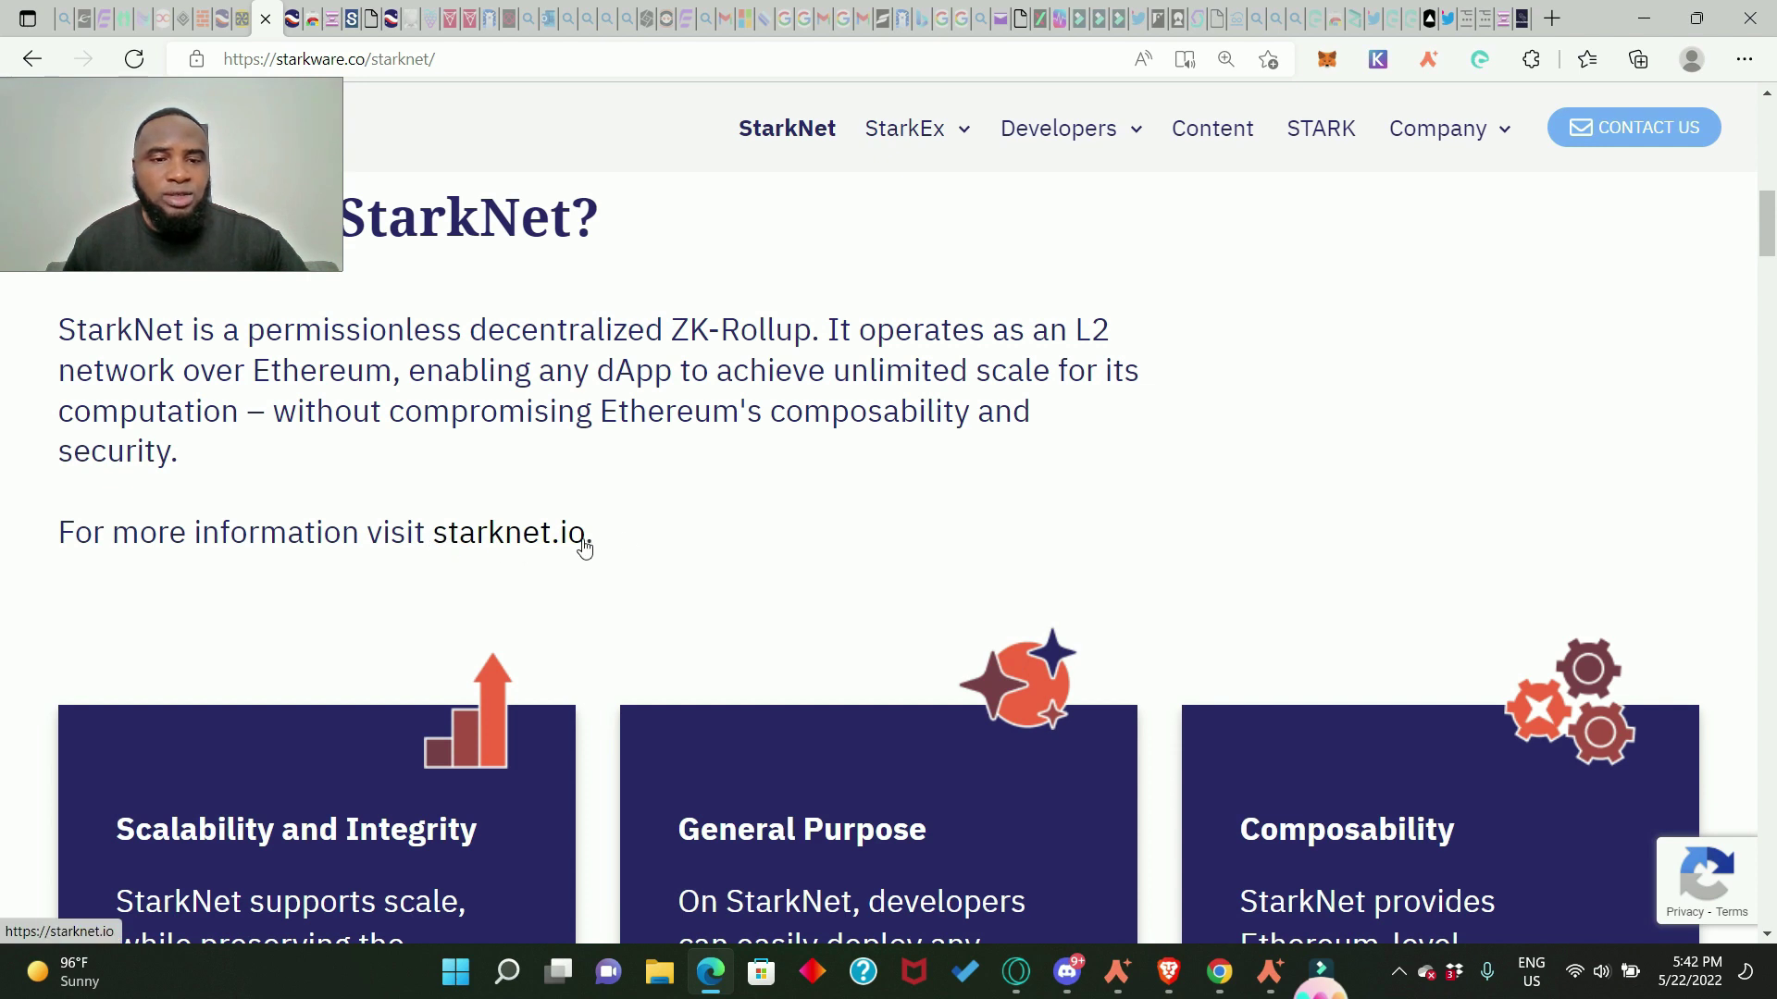
{"action": "scroll", "coordinate": [730, 524], "scroll_direction": "down", "scroll_amount": 15}
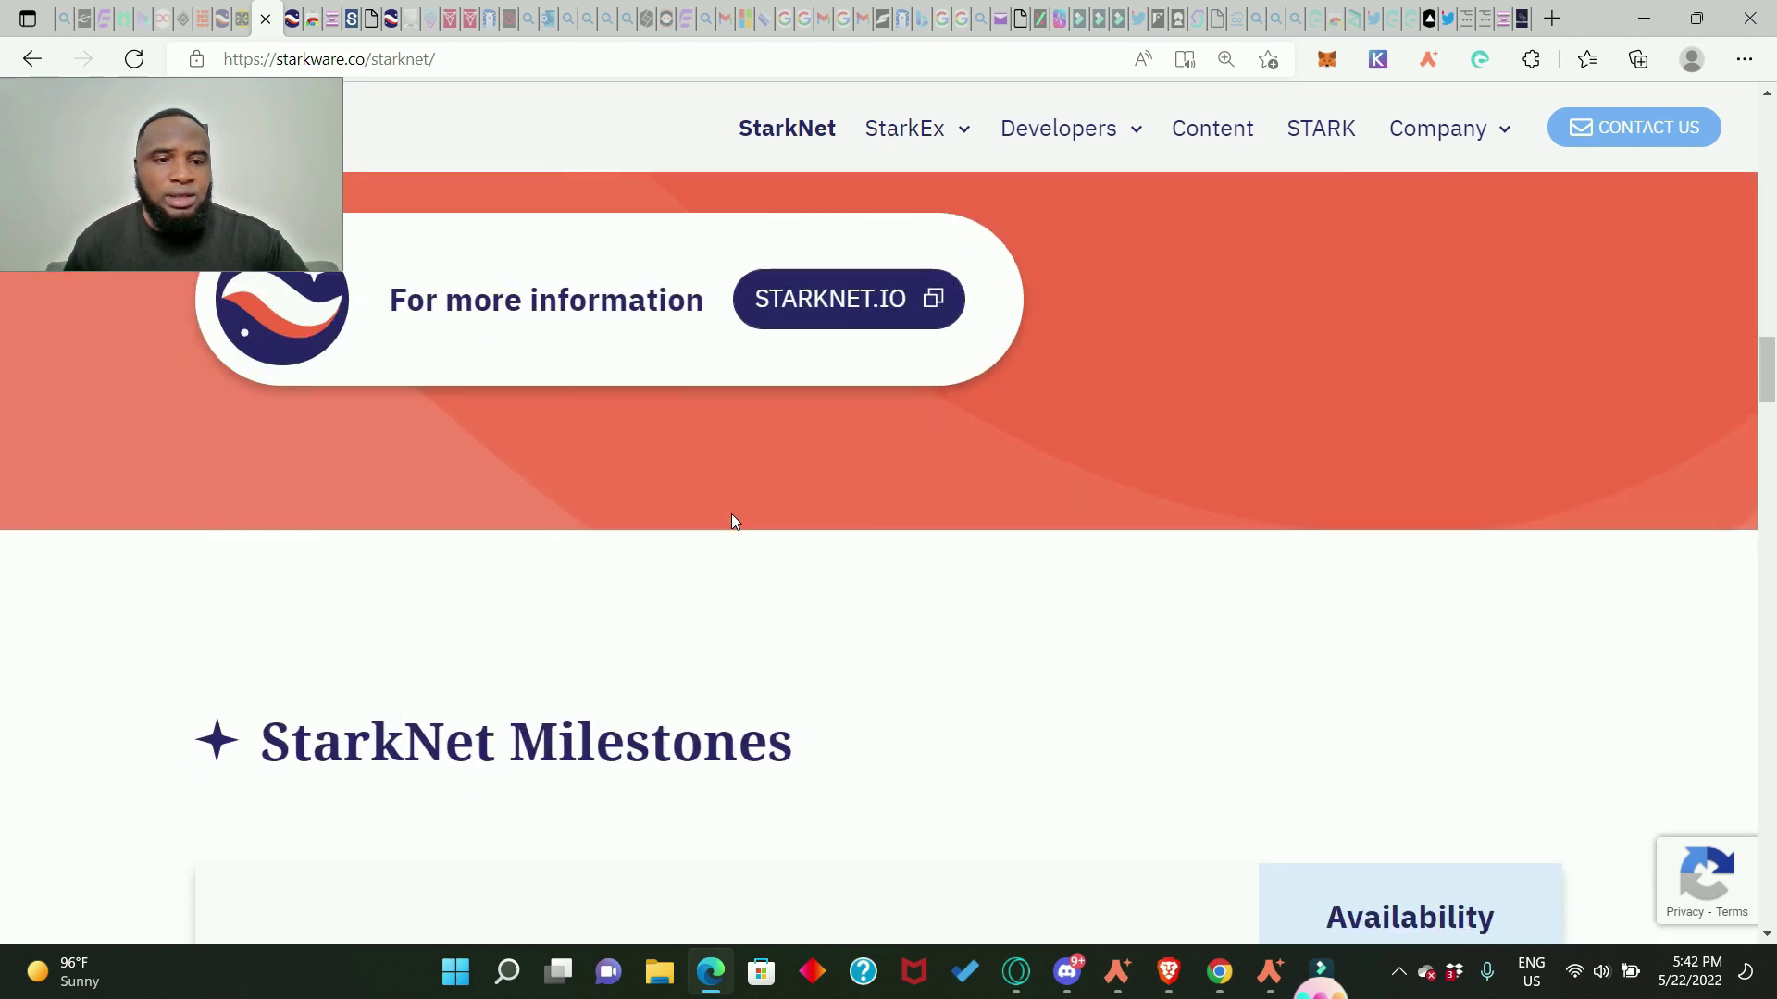
{"action": "scroll", "coordinate": [731, 514], "scroll_direction": "down", "scroll_amount": 15}
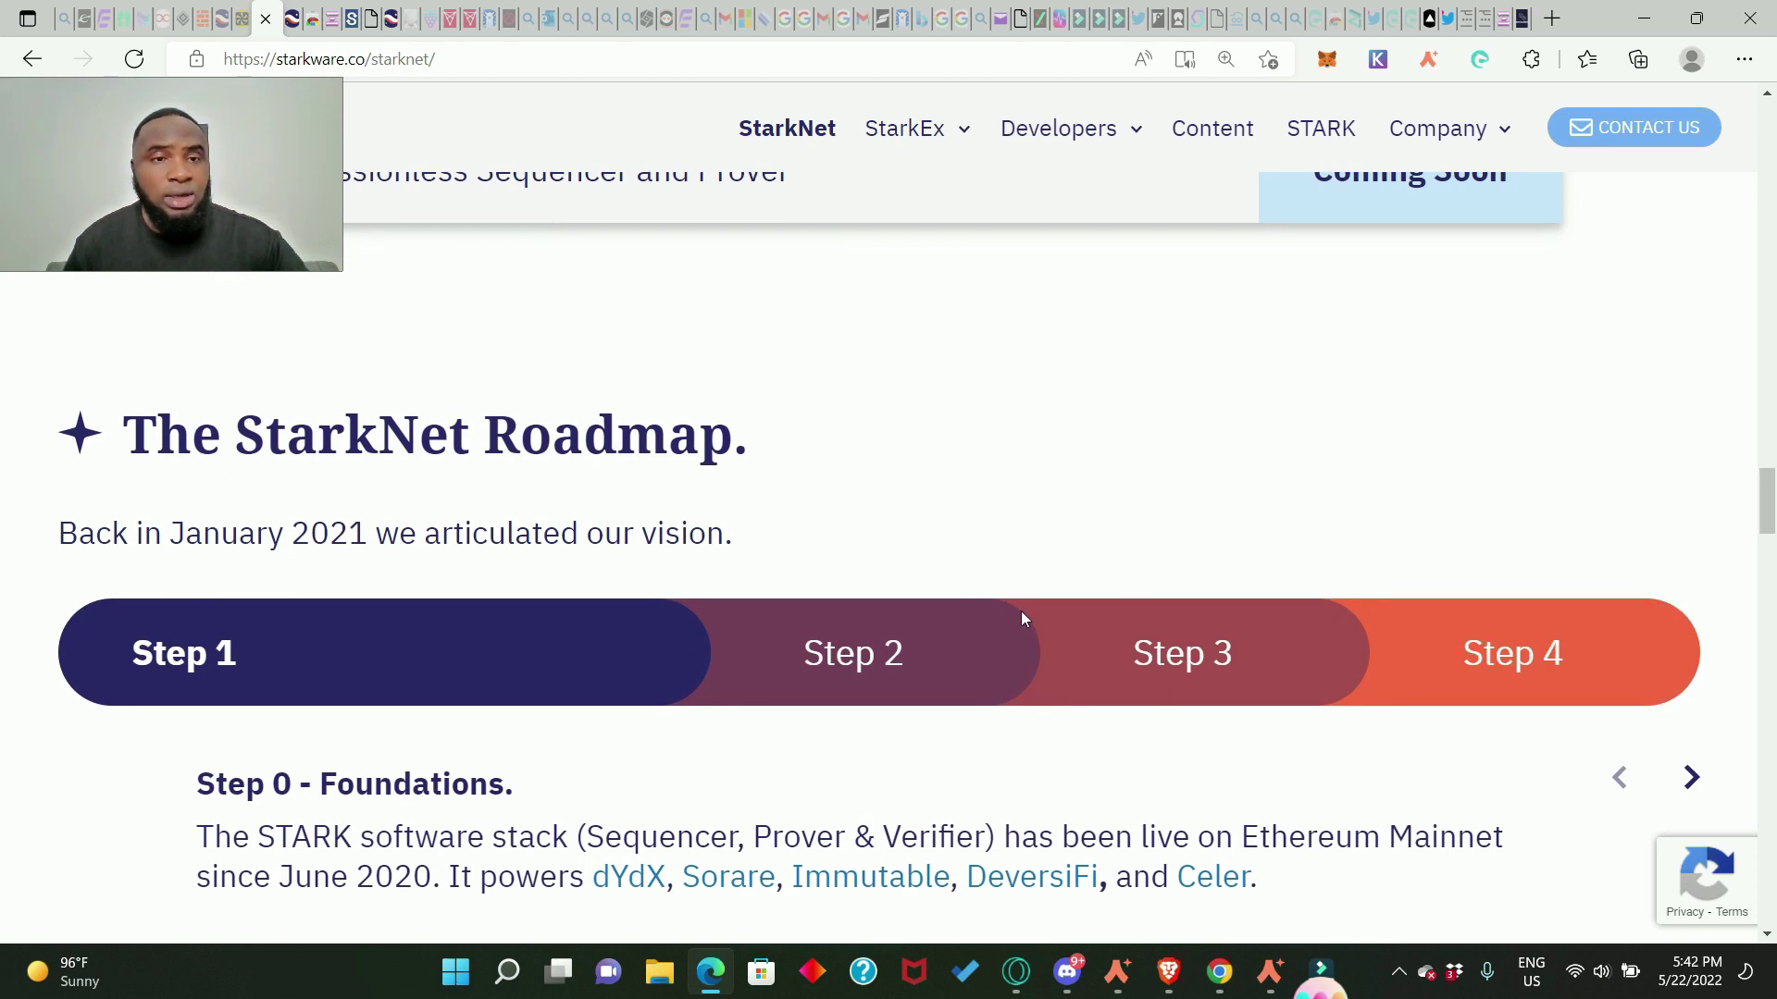
{"action": "scroll", "coordinate": [864, 503], "scroll_direction": "up", "scroll_amount": 13}
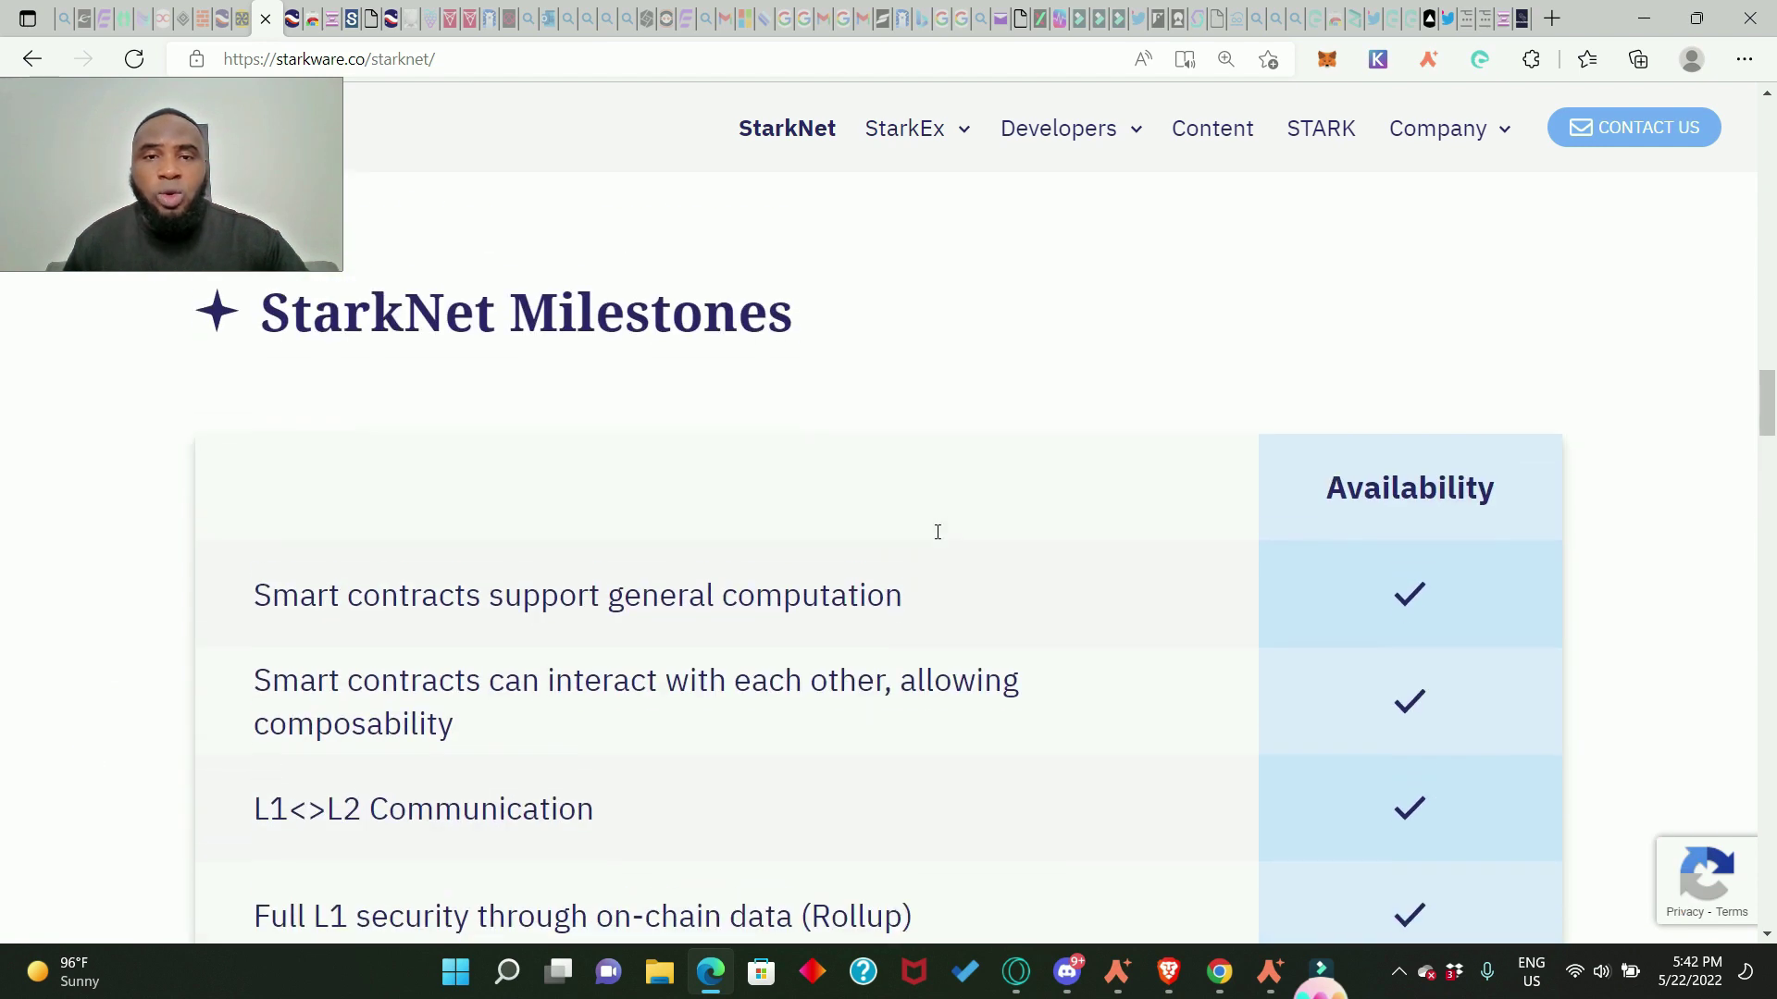
{"action": "scroll", "coordinate": [938, 532], "scroll_direction": "up", "scroll_amount": 4}
{"action": "scroll", "coordinate": [1145, 525], "scroll_direction": "up", "scroll_amount": 6}
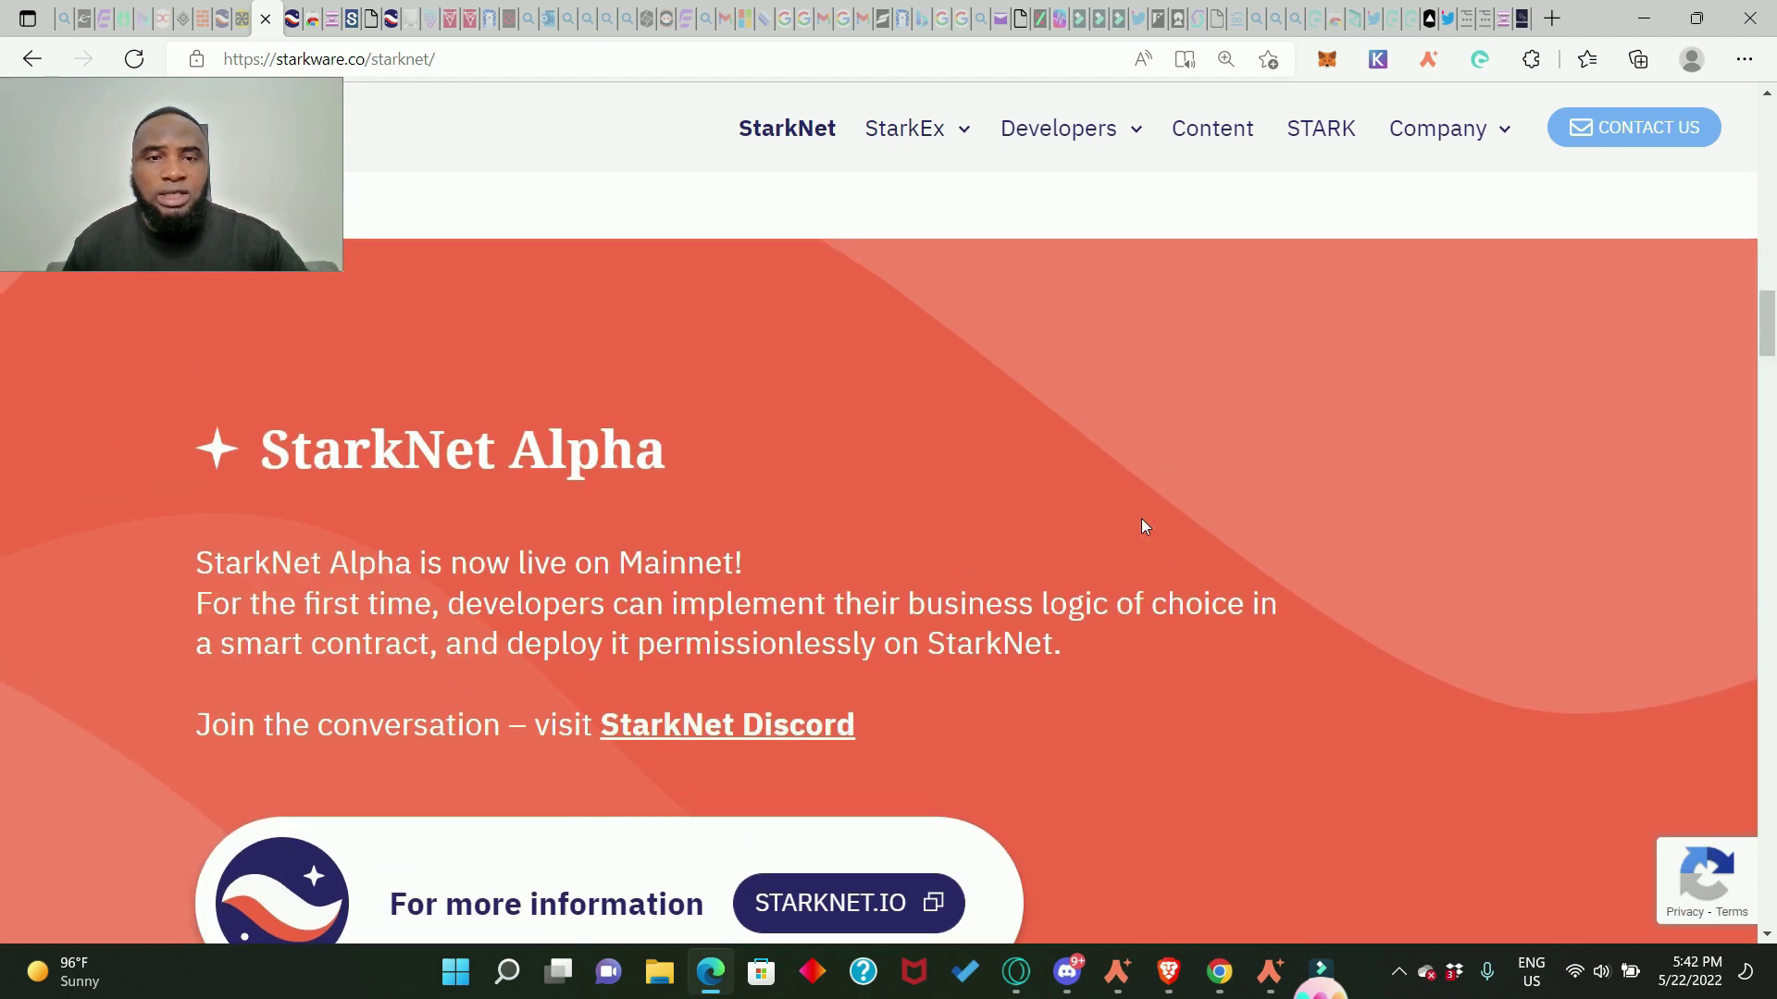
{"action": "scroll", "coordinate": [1025, 490], "scroll_direction": "up", "scroll_amount": 15}
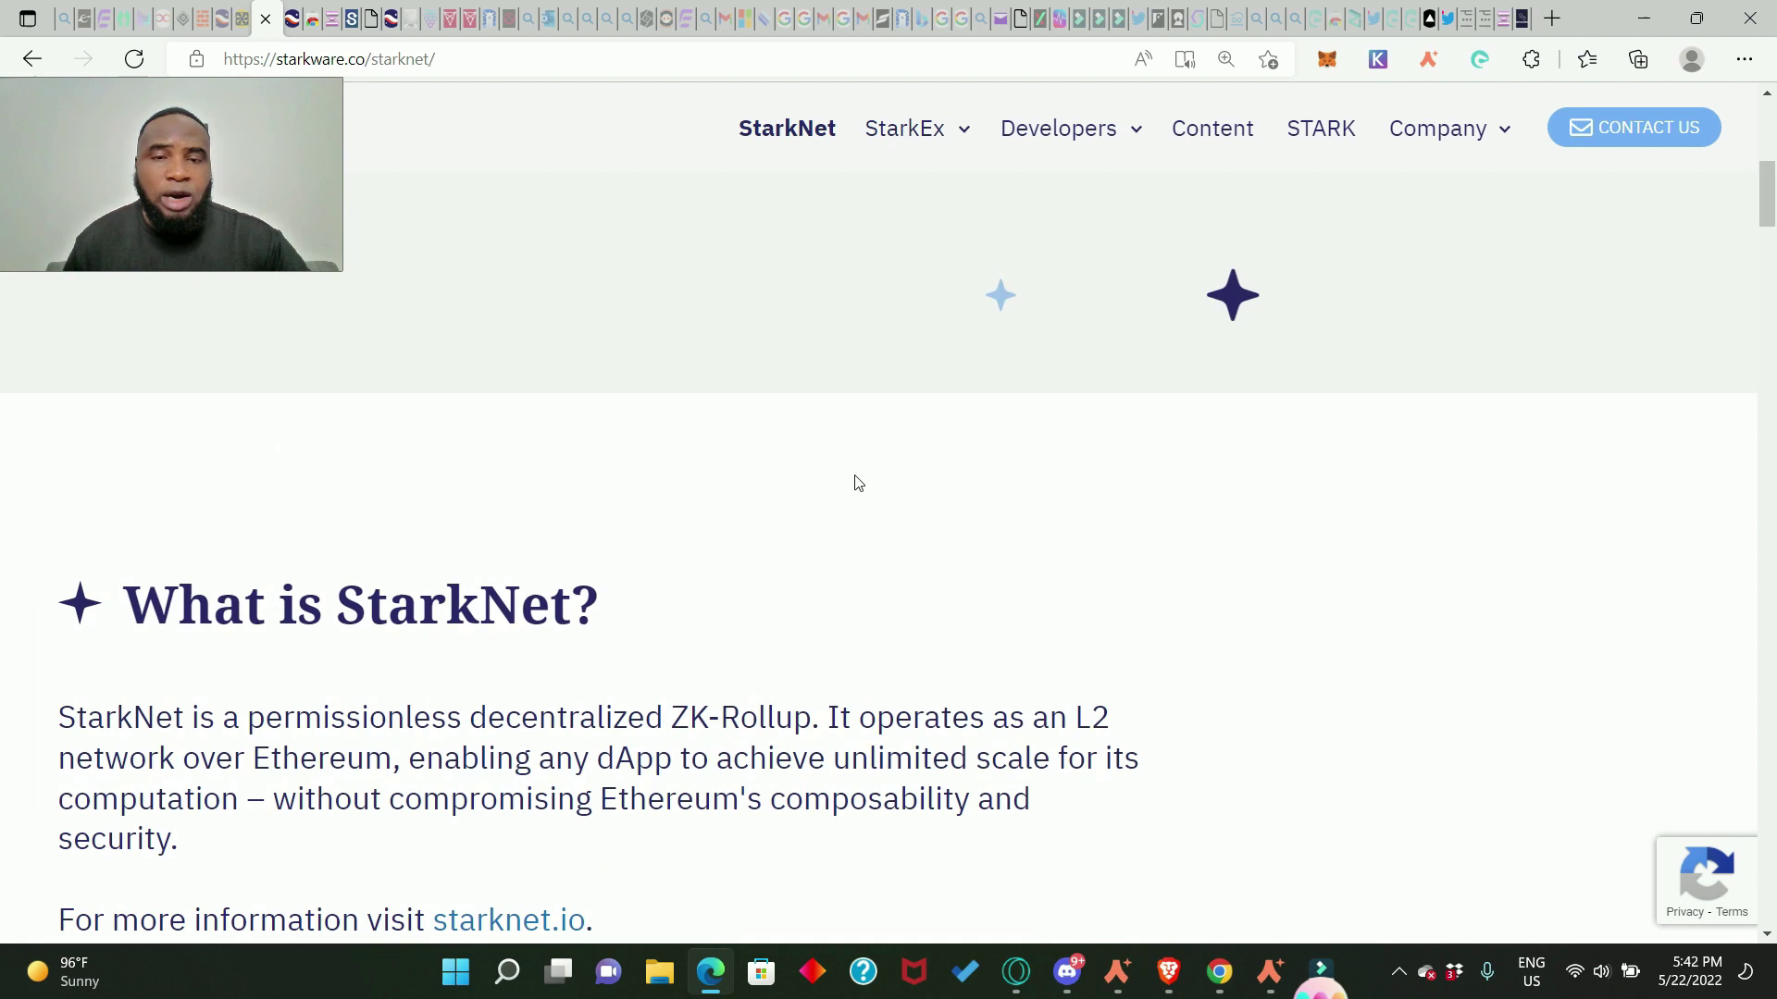
{"action": "left_click", "coordinate": [328, 11]}
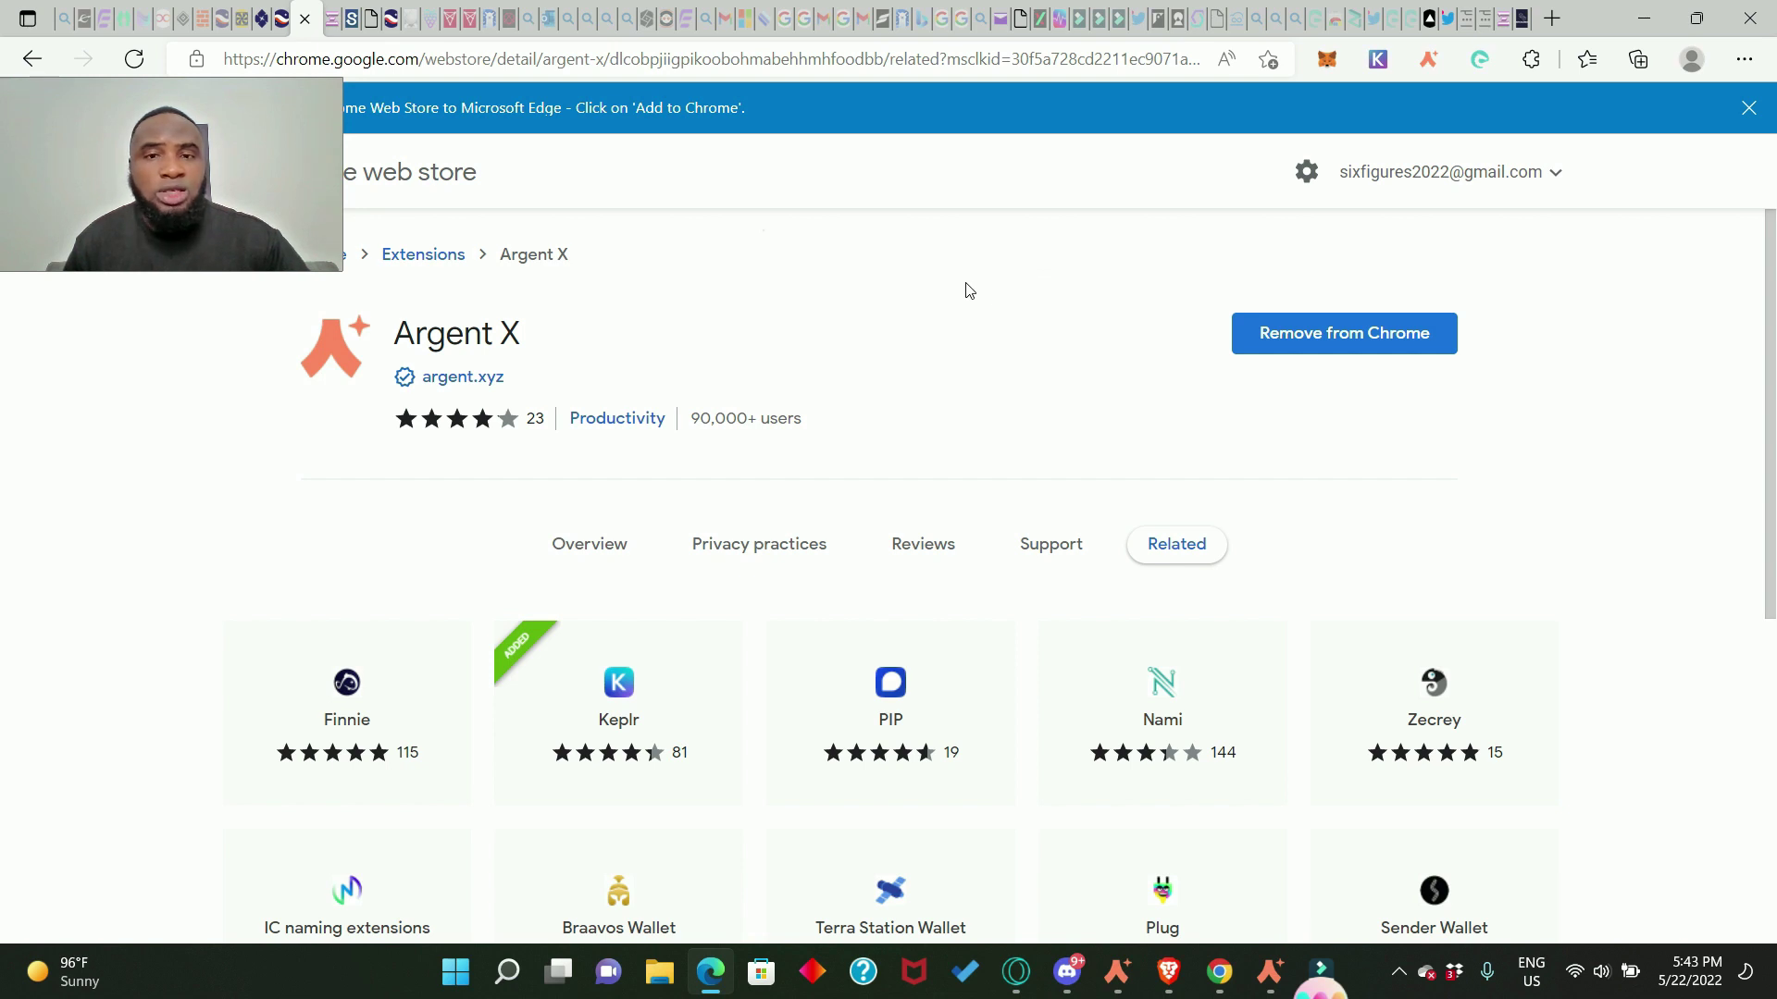
{"action": "left_click", "coordinate": [1433, 53]}
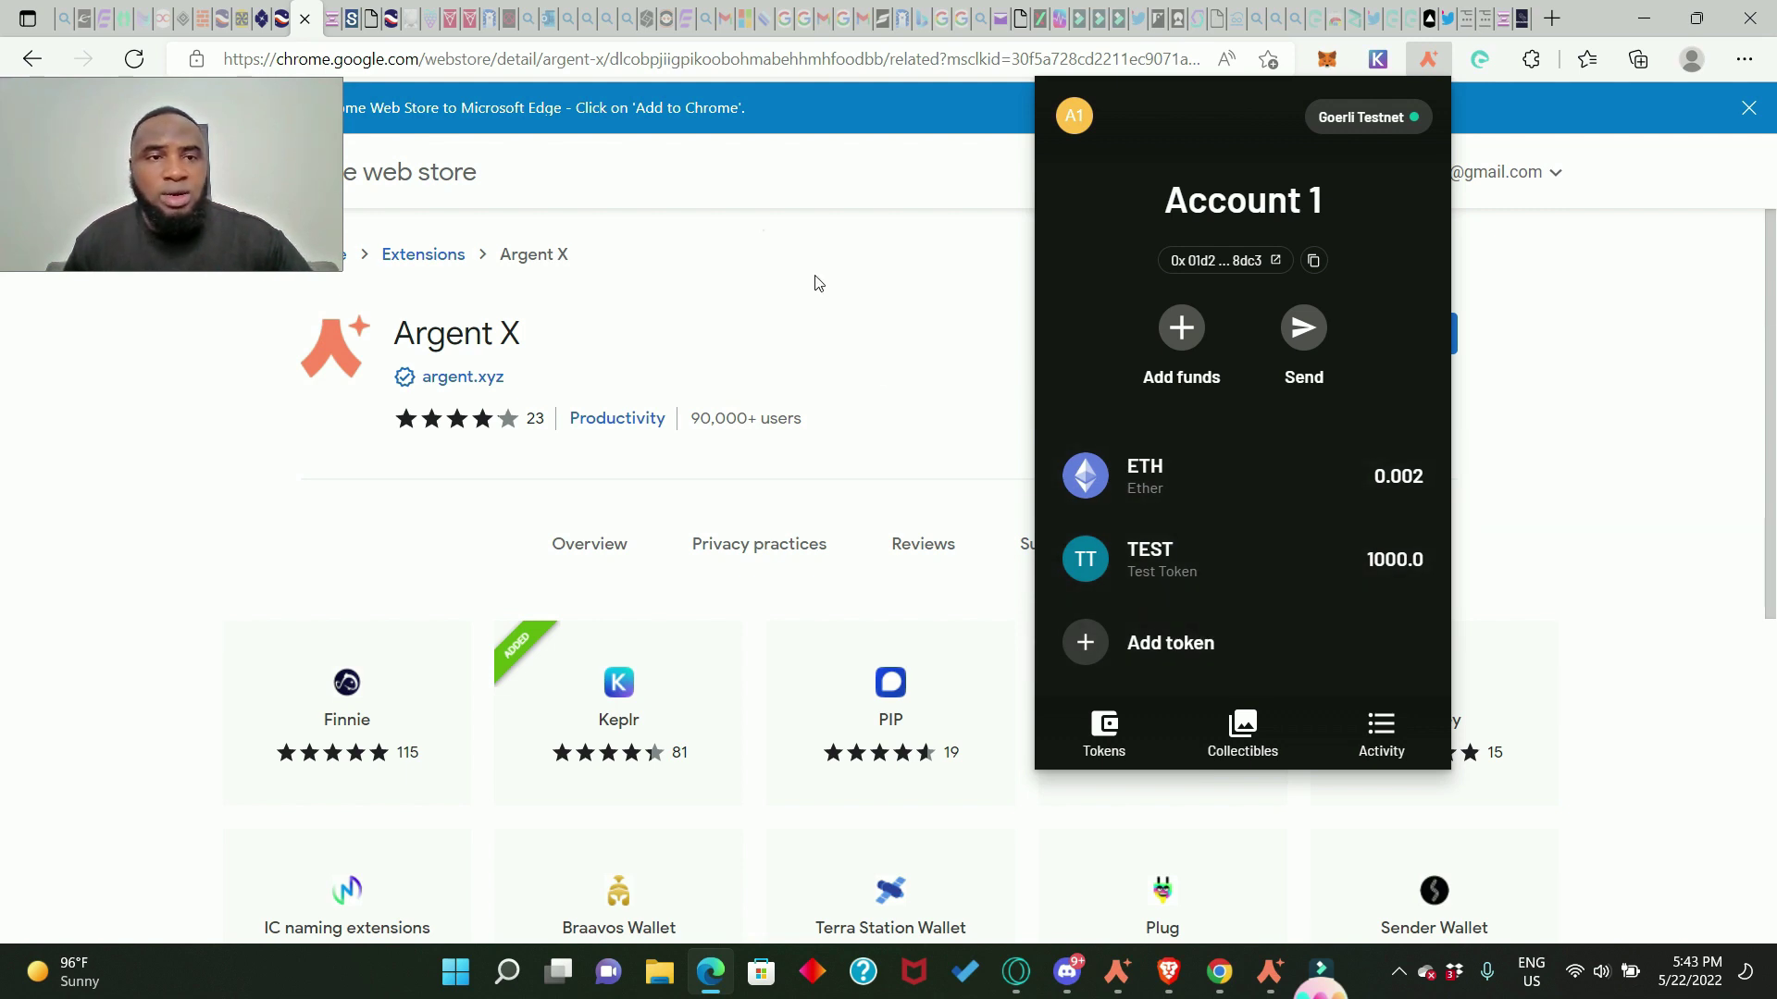
{"action": "left_click", "coordinate": [884, 267]}
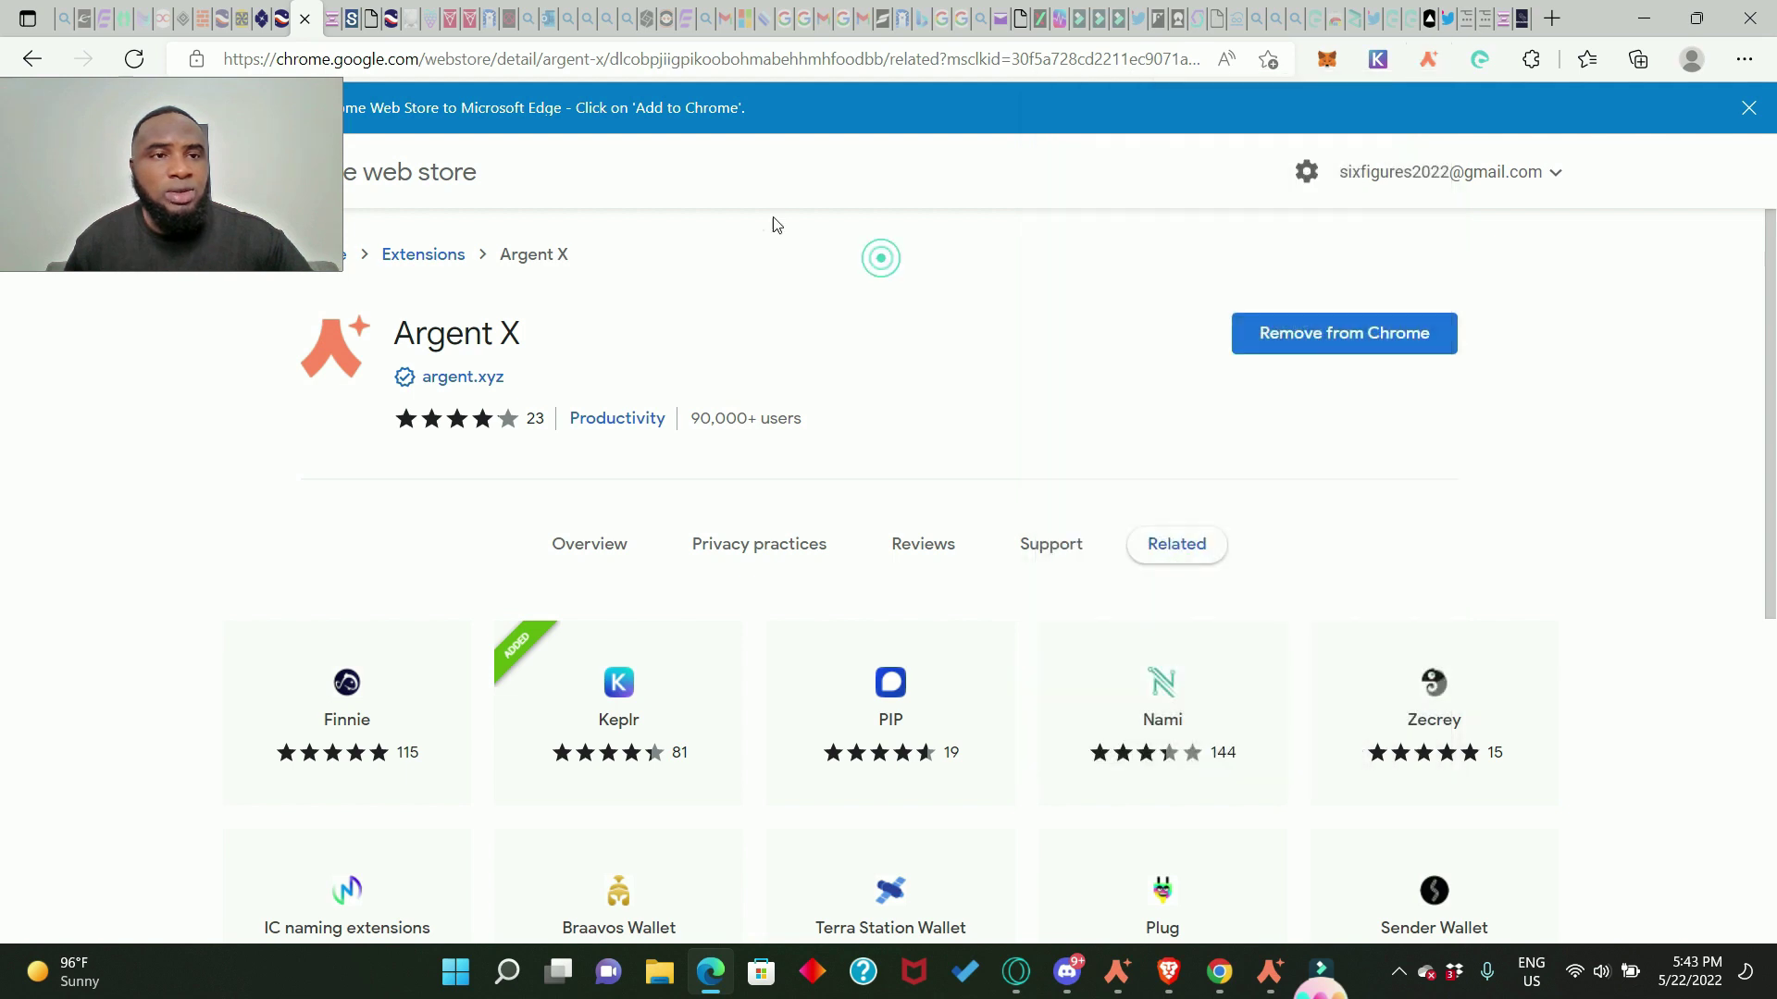
Step: Mint 1000 test tokens in the Argent X test dapp and sign the transaction in the wallet
{"action": "left_click", "coordinate": [371, 13]}
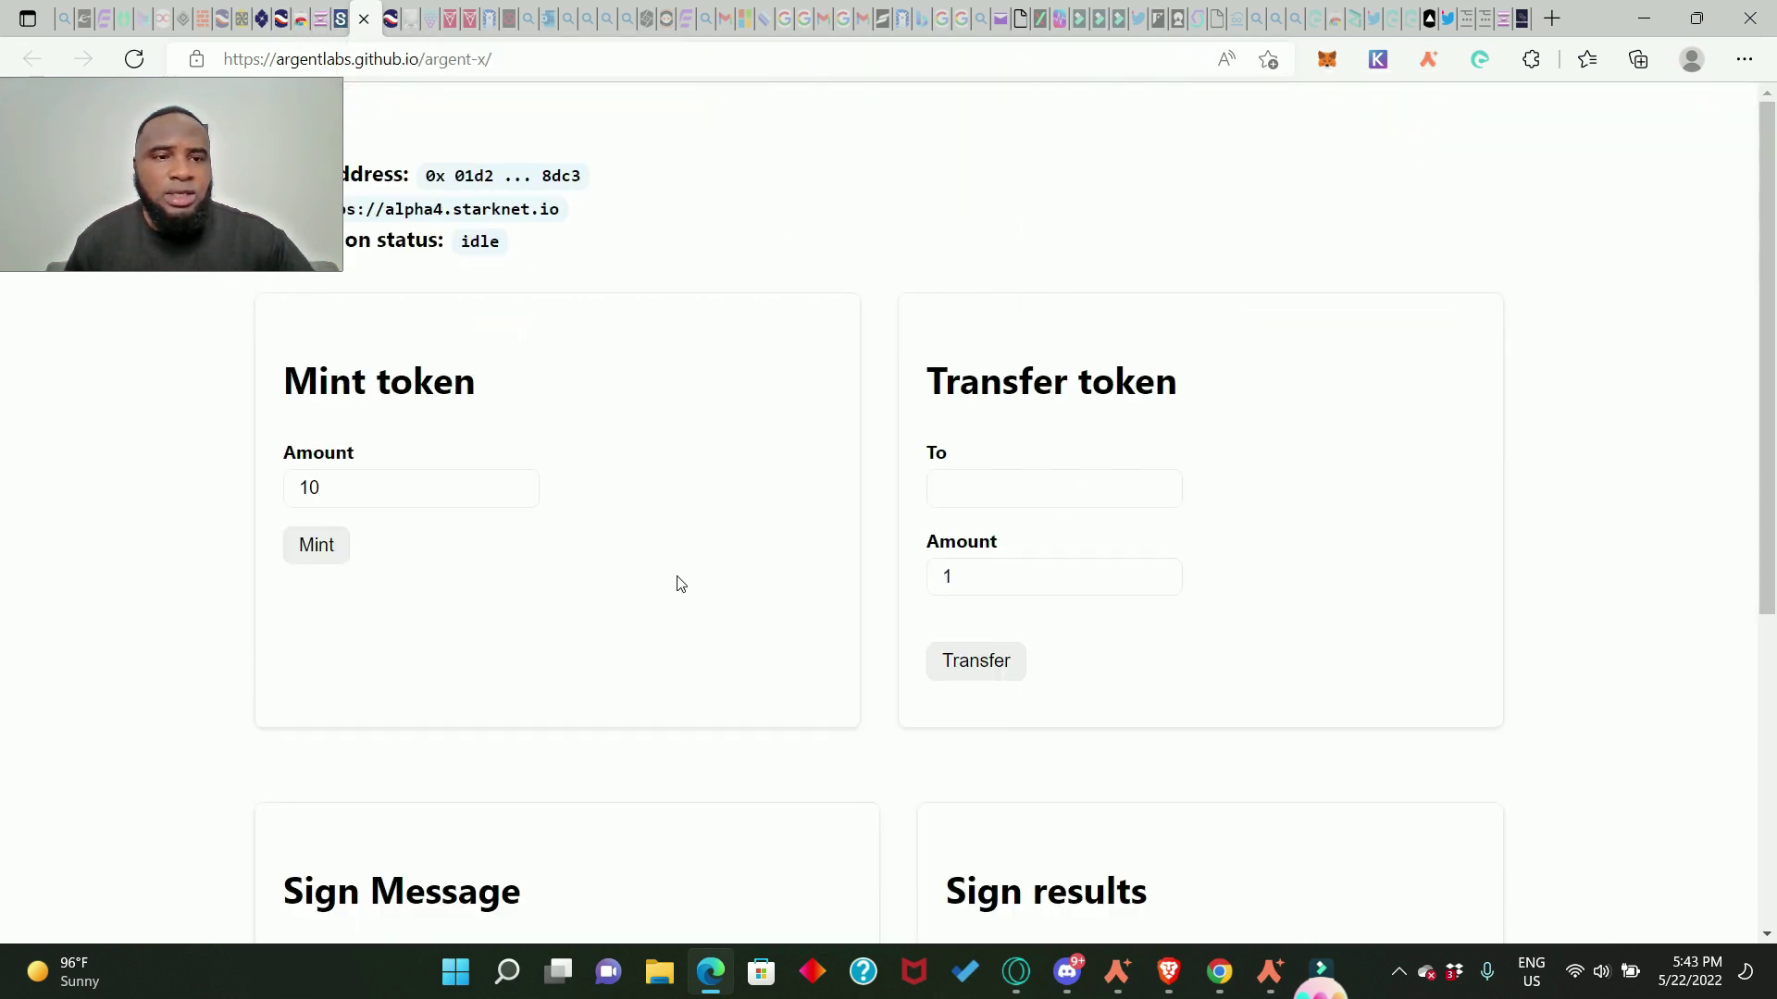
{"action": "scroll", "coordinate": [632, 454], "scroll_direction": "down", "scroll_amount": 5}
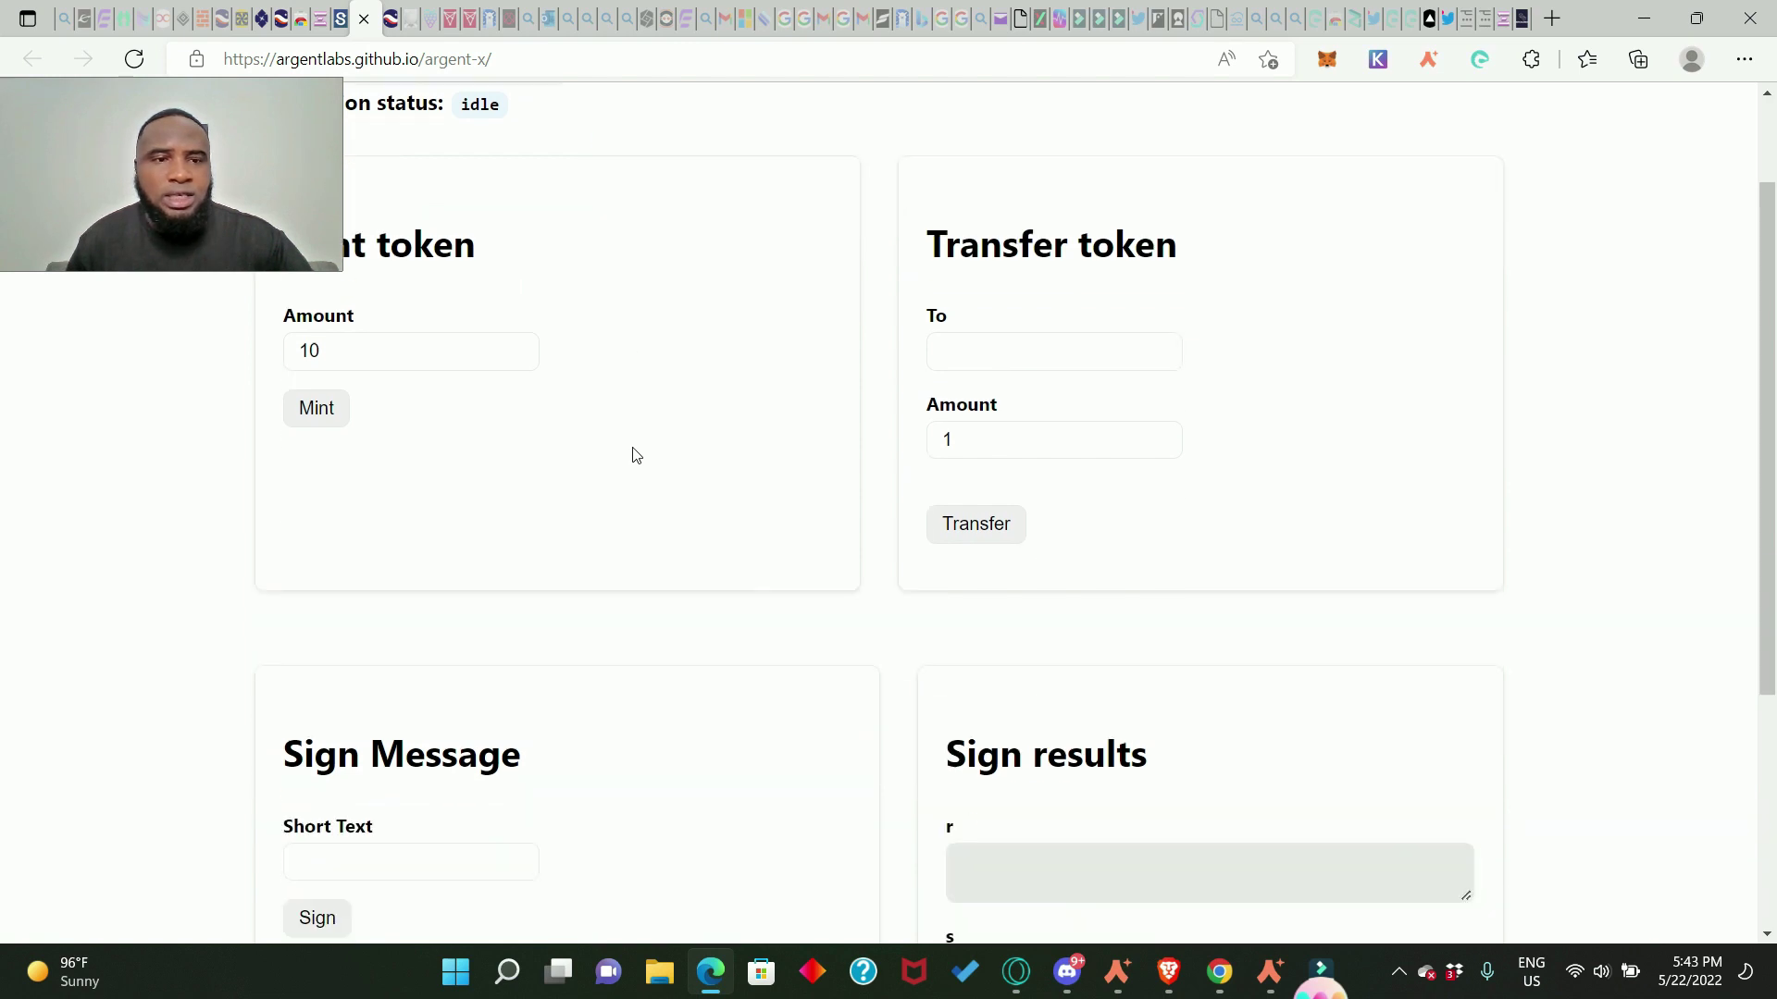
{"action": "scroll", "coordinate": [634, 455], "scroll_direction": "up", "scroll_amount": 5}
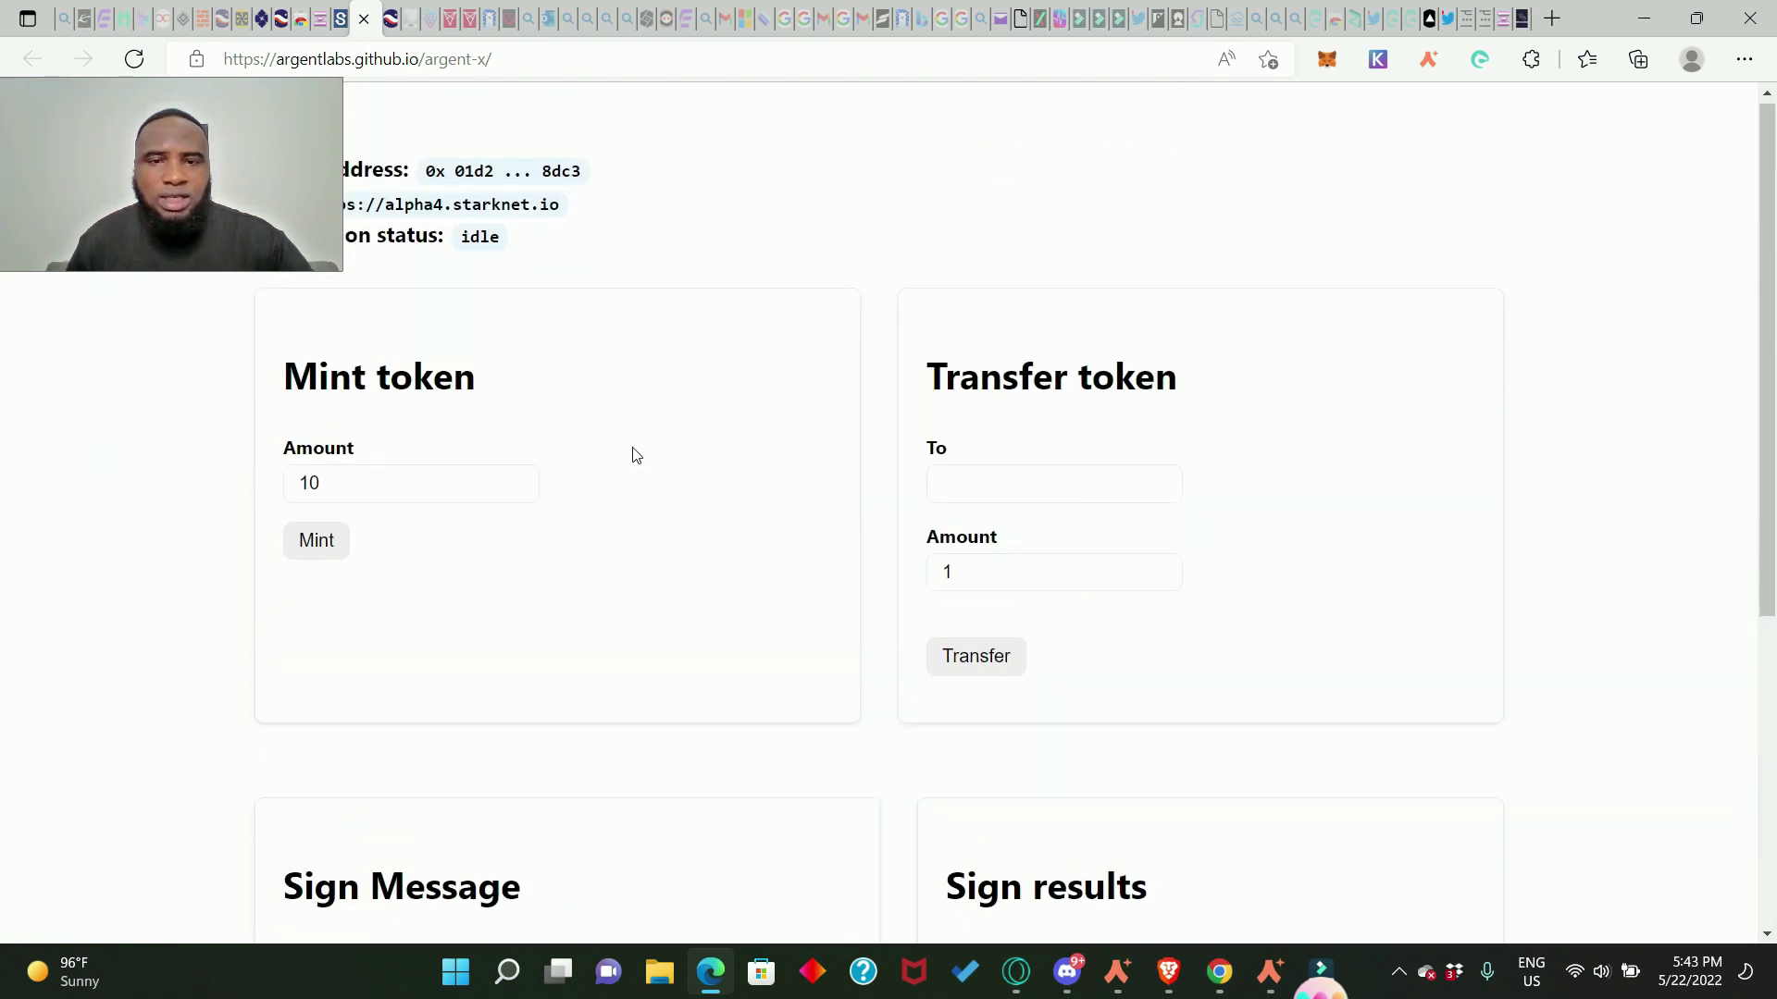
{"action": "left_click", "coordinate": [352, 484]}
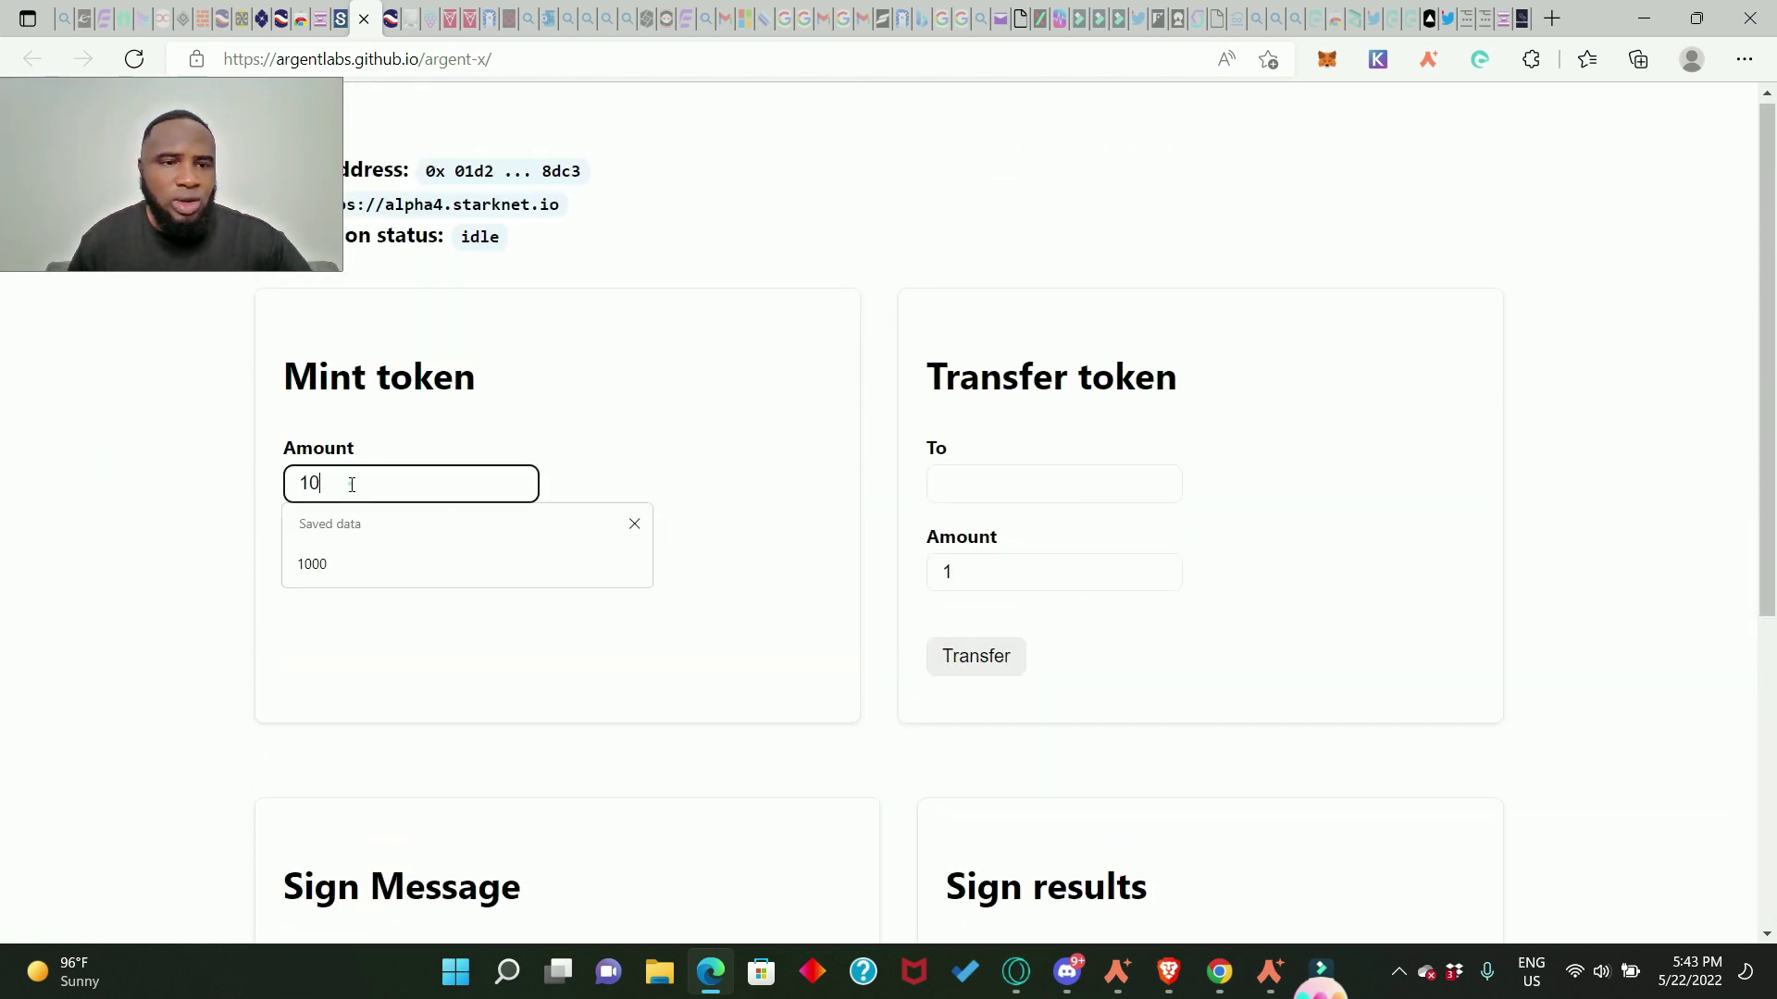
{"action": "left_click", "coordinate": [317, 575]}
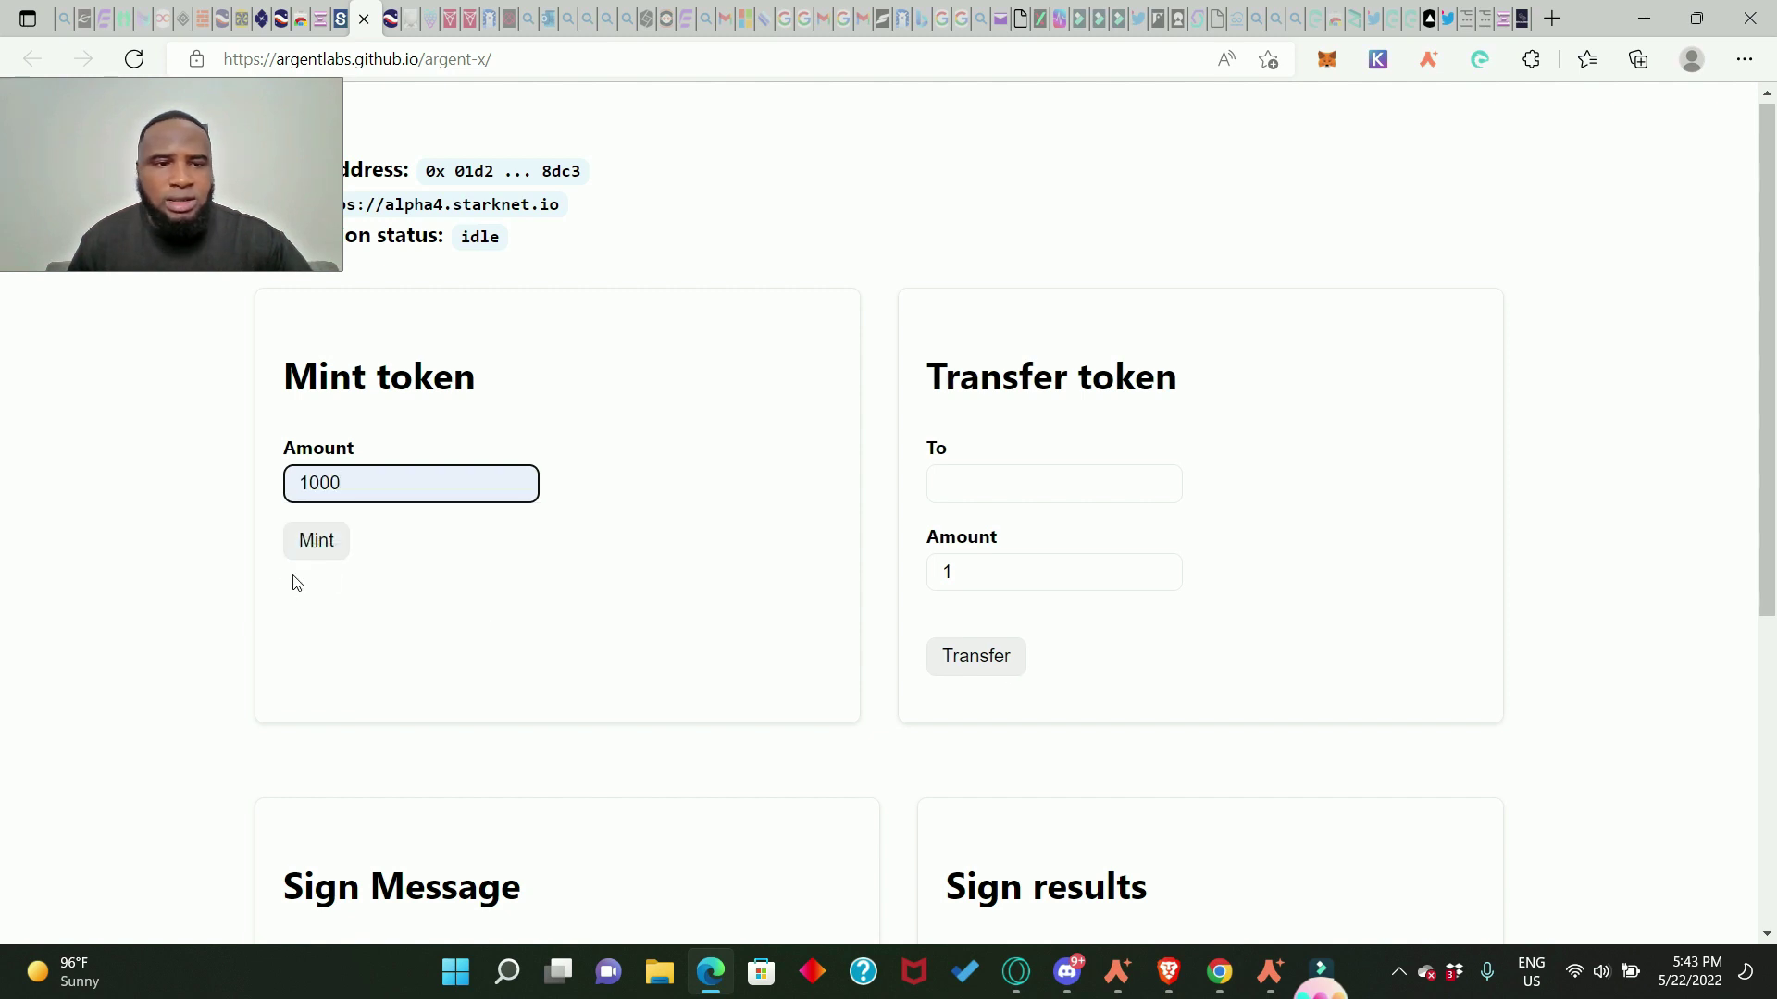
{"action": "left_click", "coordinate": [317, 542]}
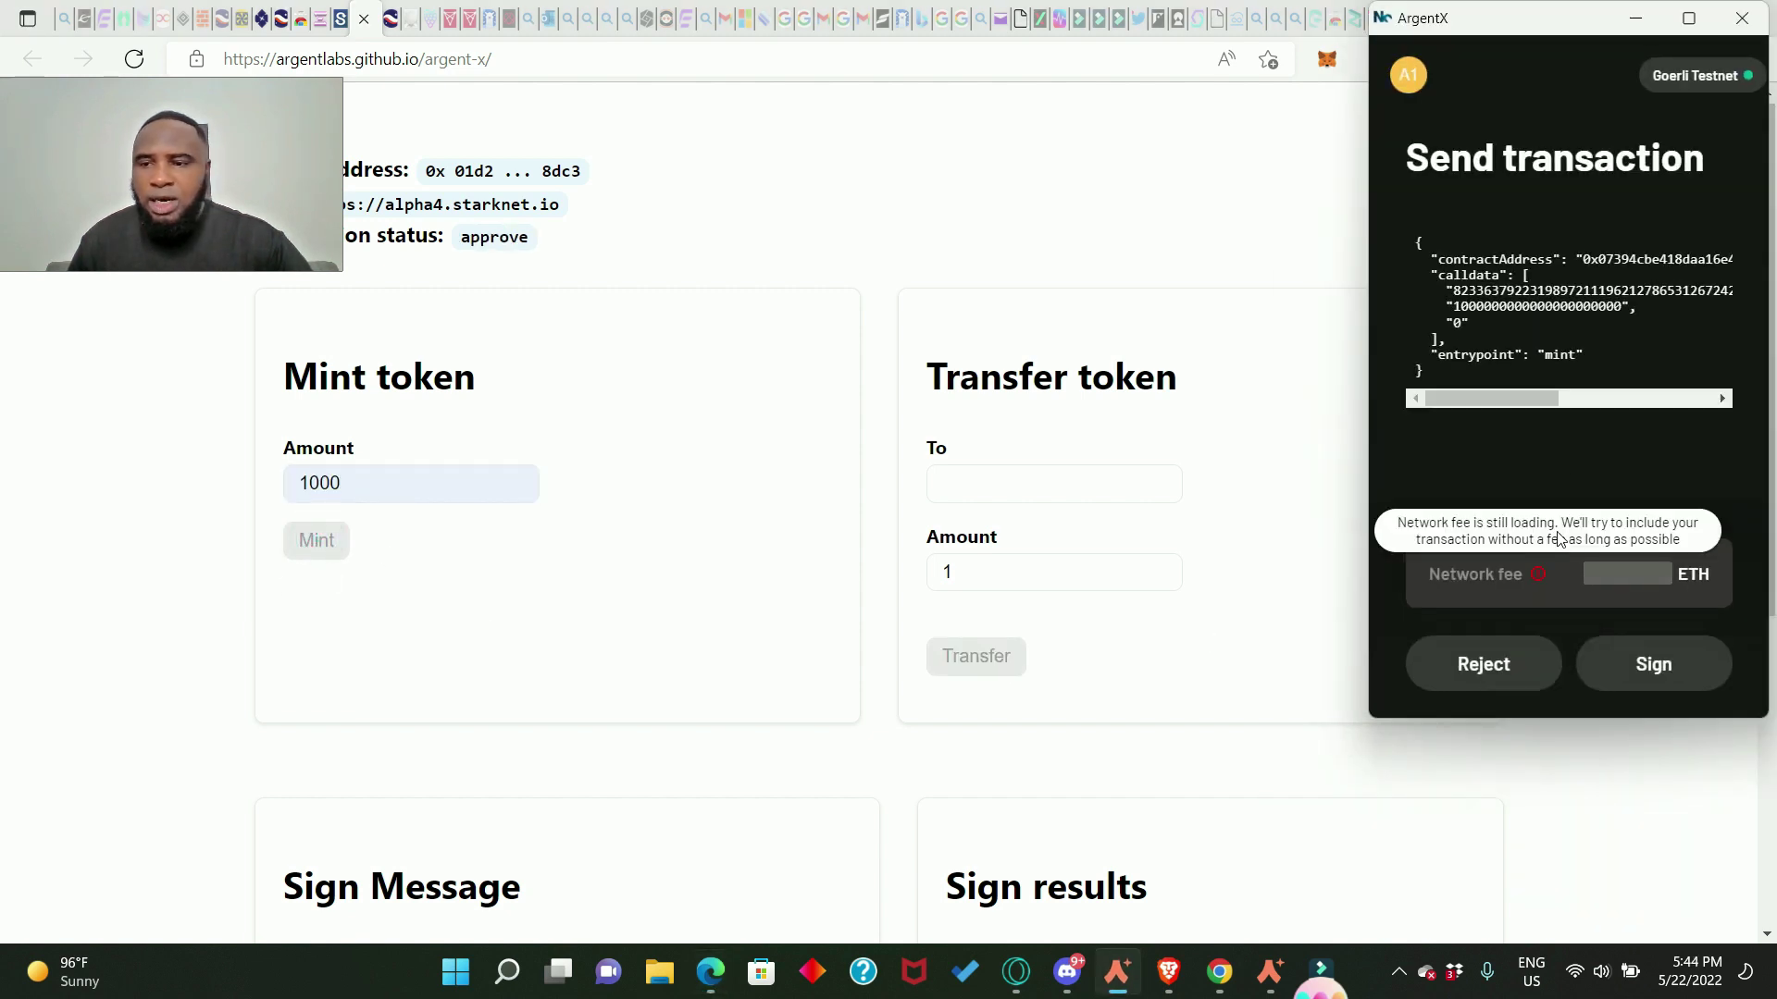
{"action": "left_click", "coordinate": [1661, 664]}
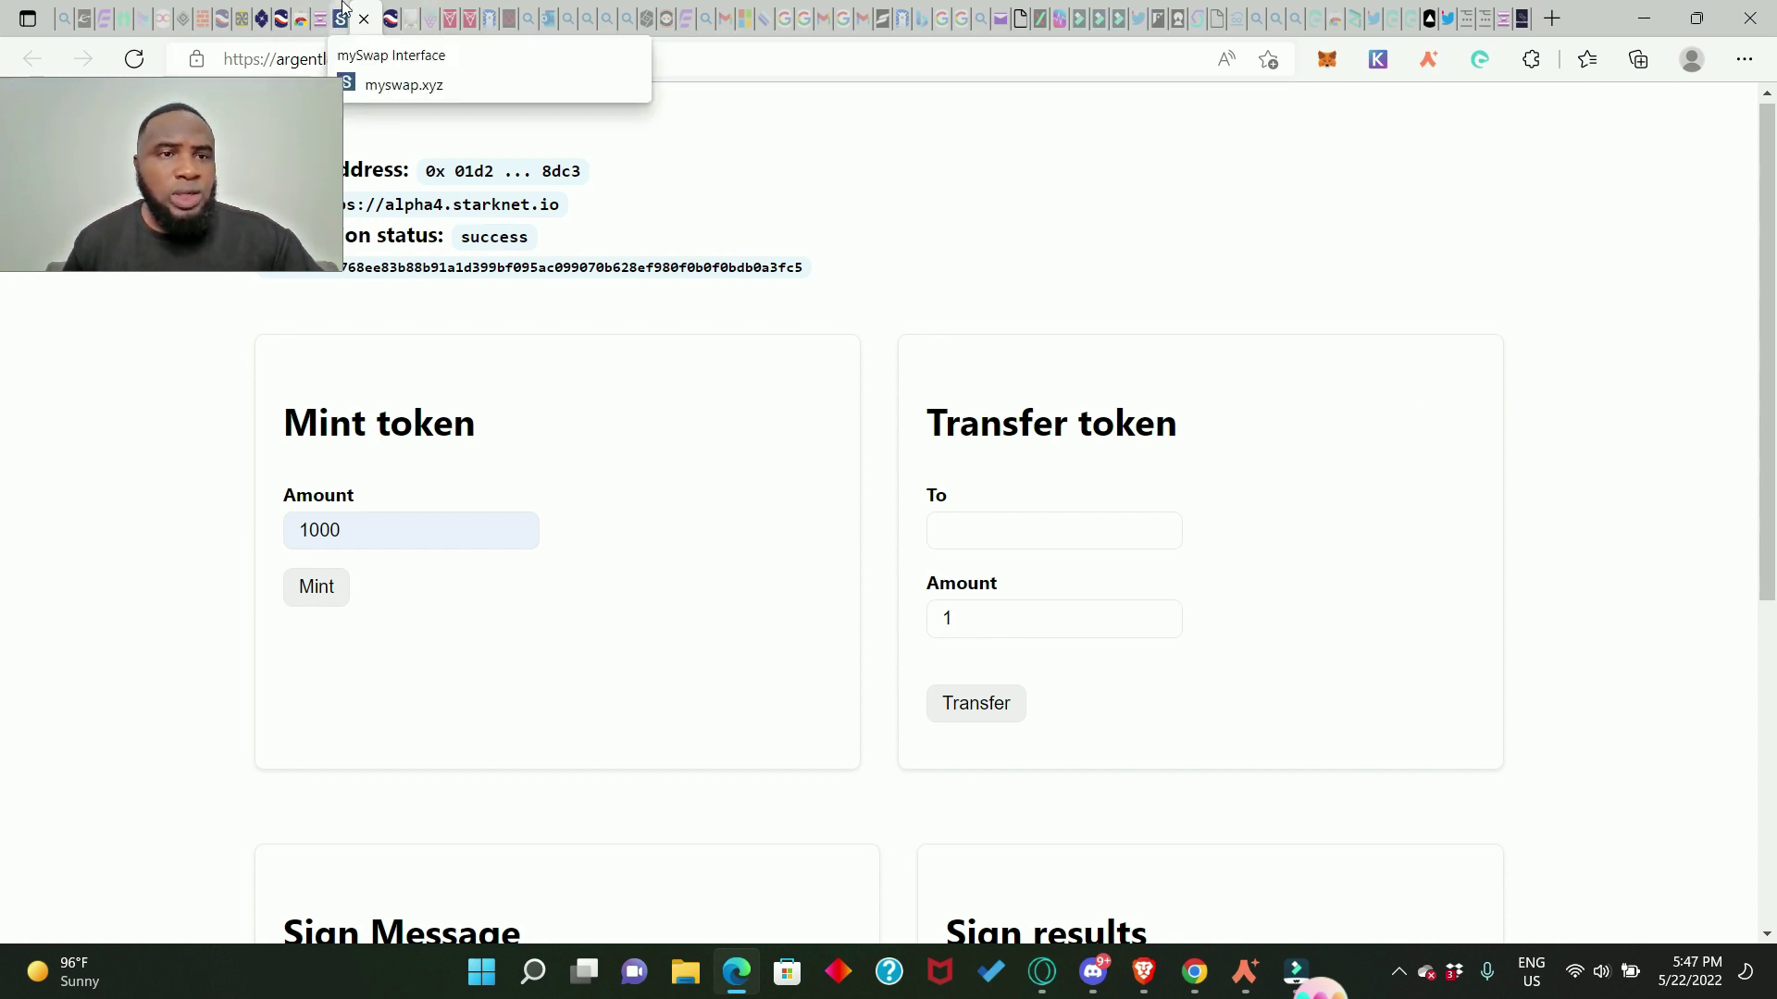
Step: Connect the Argent X wallet to mySwap and approve the connection
{"action": "left_click", "coordinate": [342, 11]}
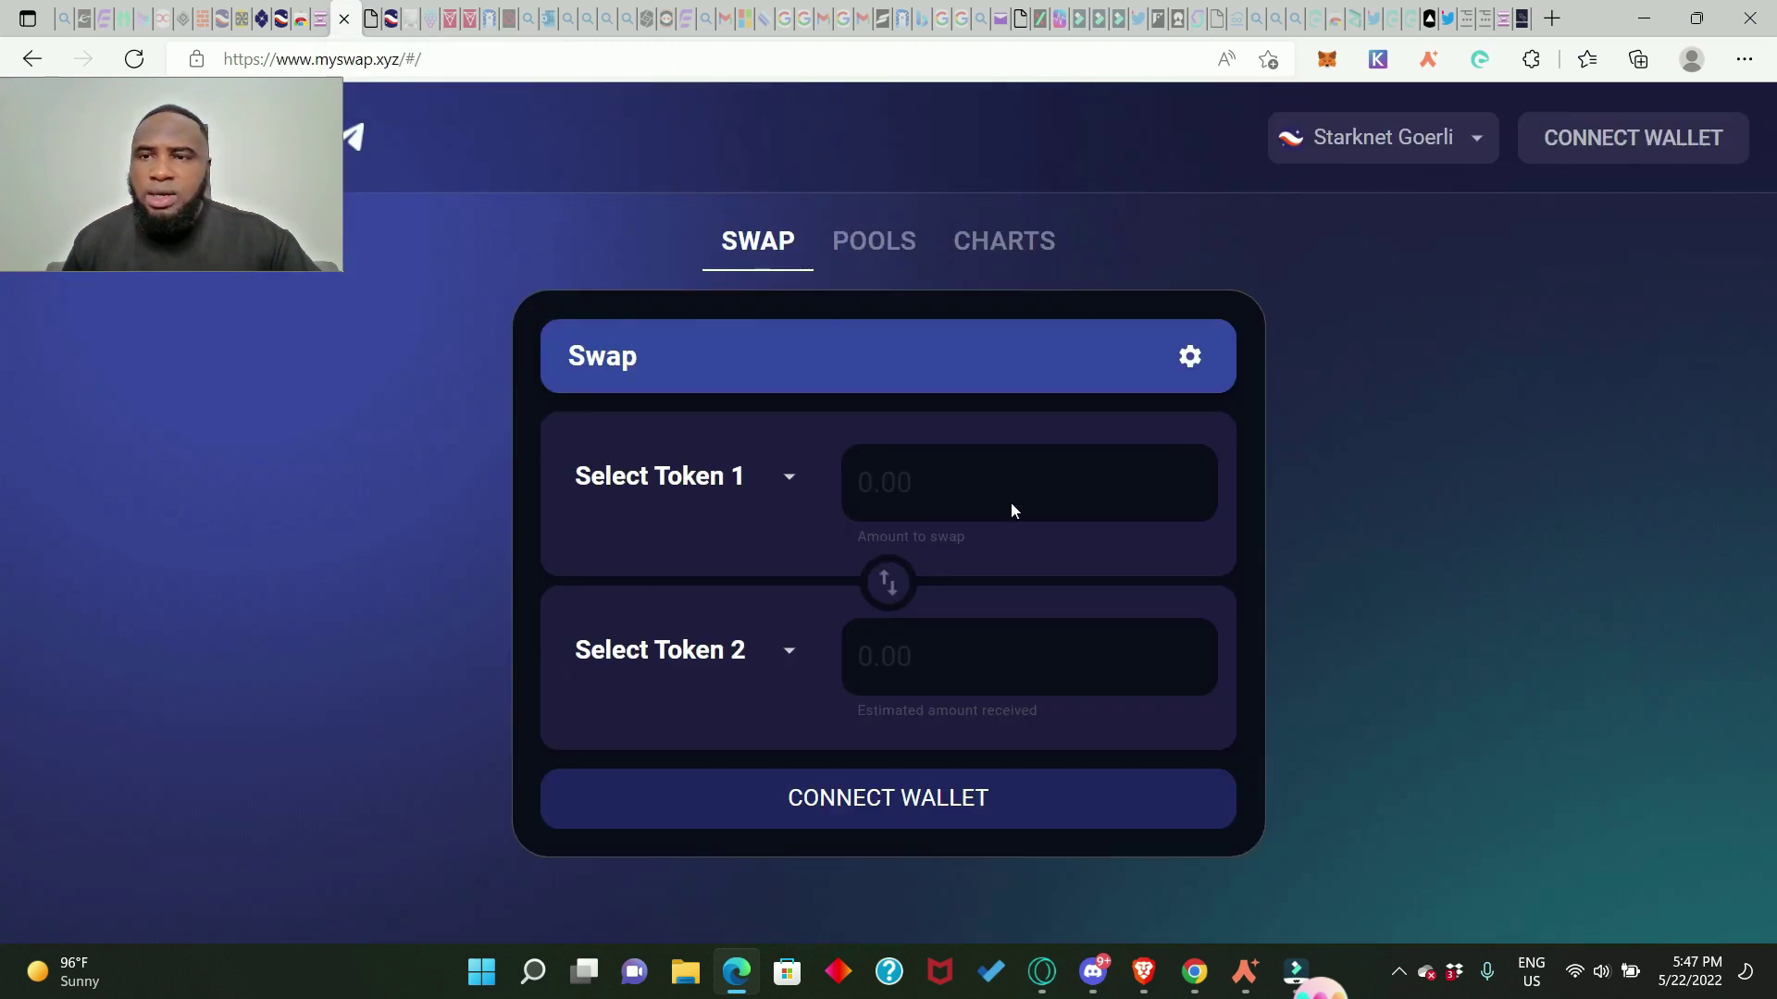
{"action": "left_click", "coordinate": [1627, 156]}
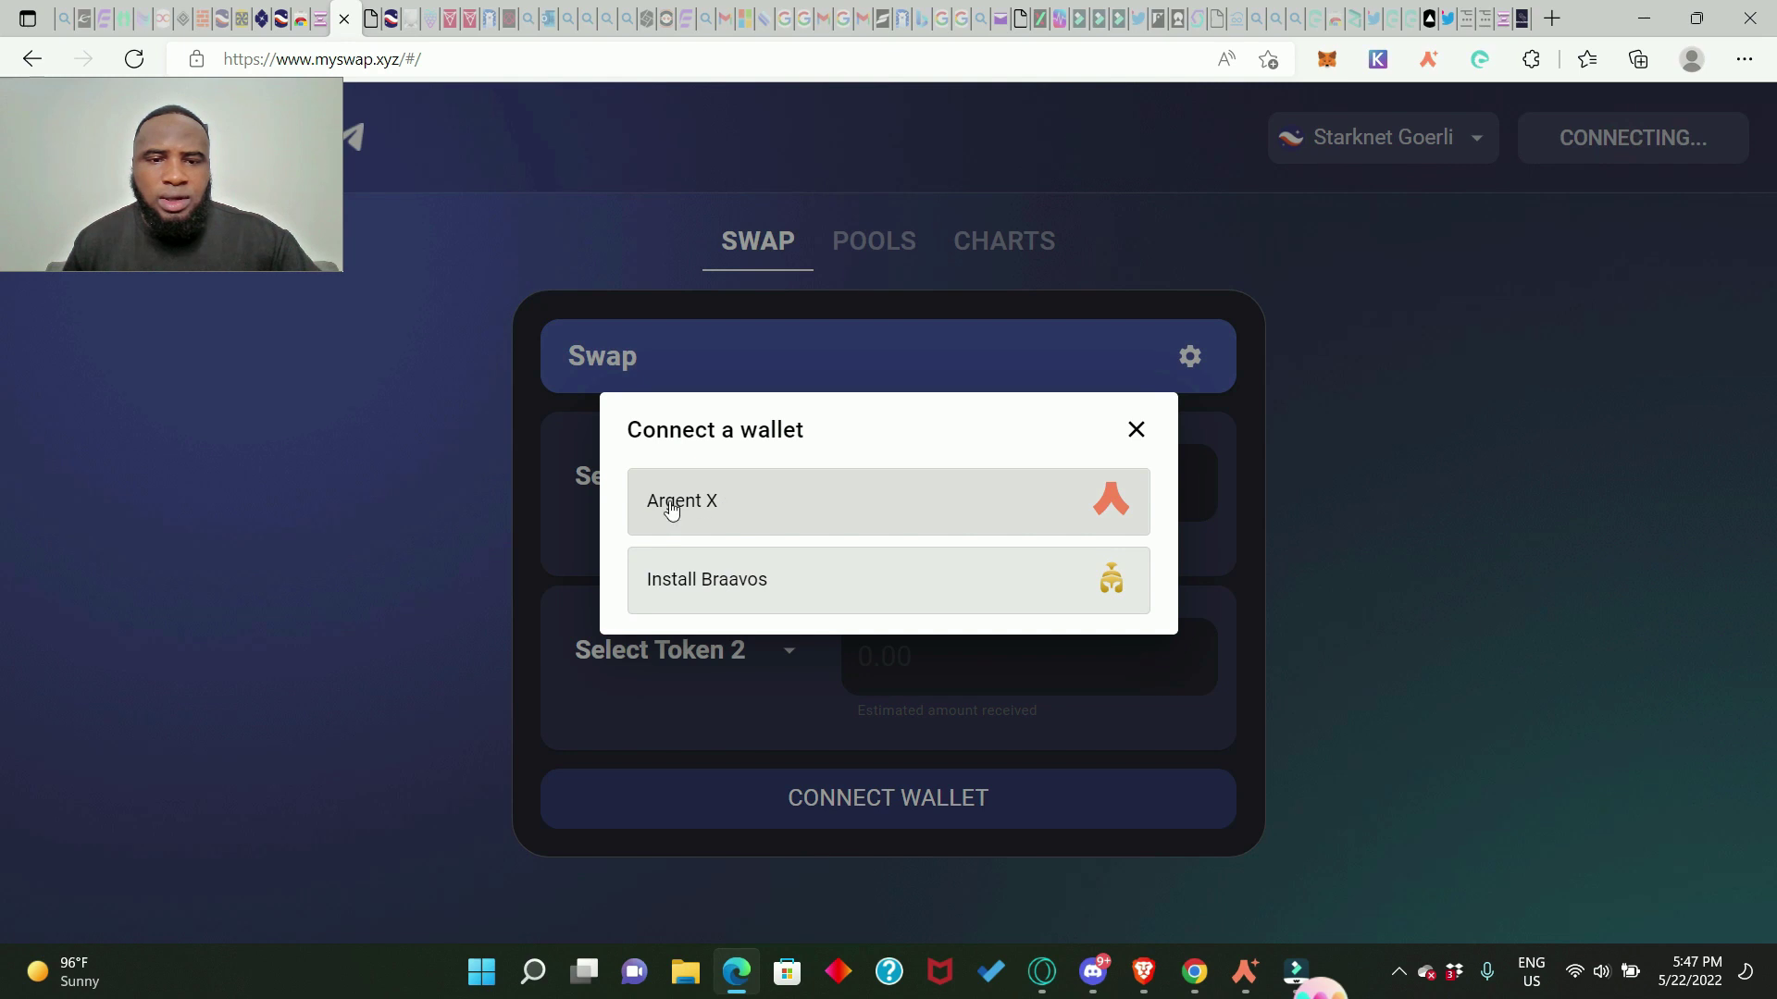
{"action": "left_click", "coordinate": [738, 502]}
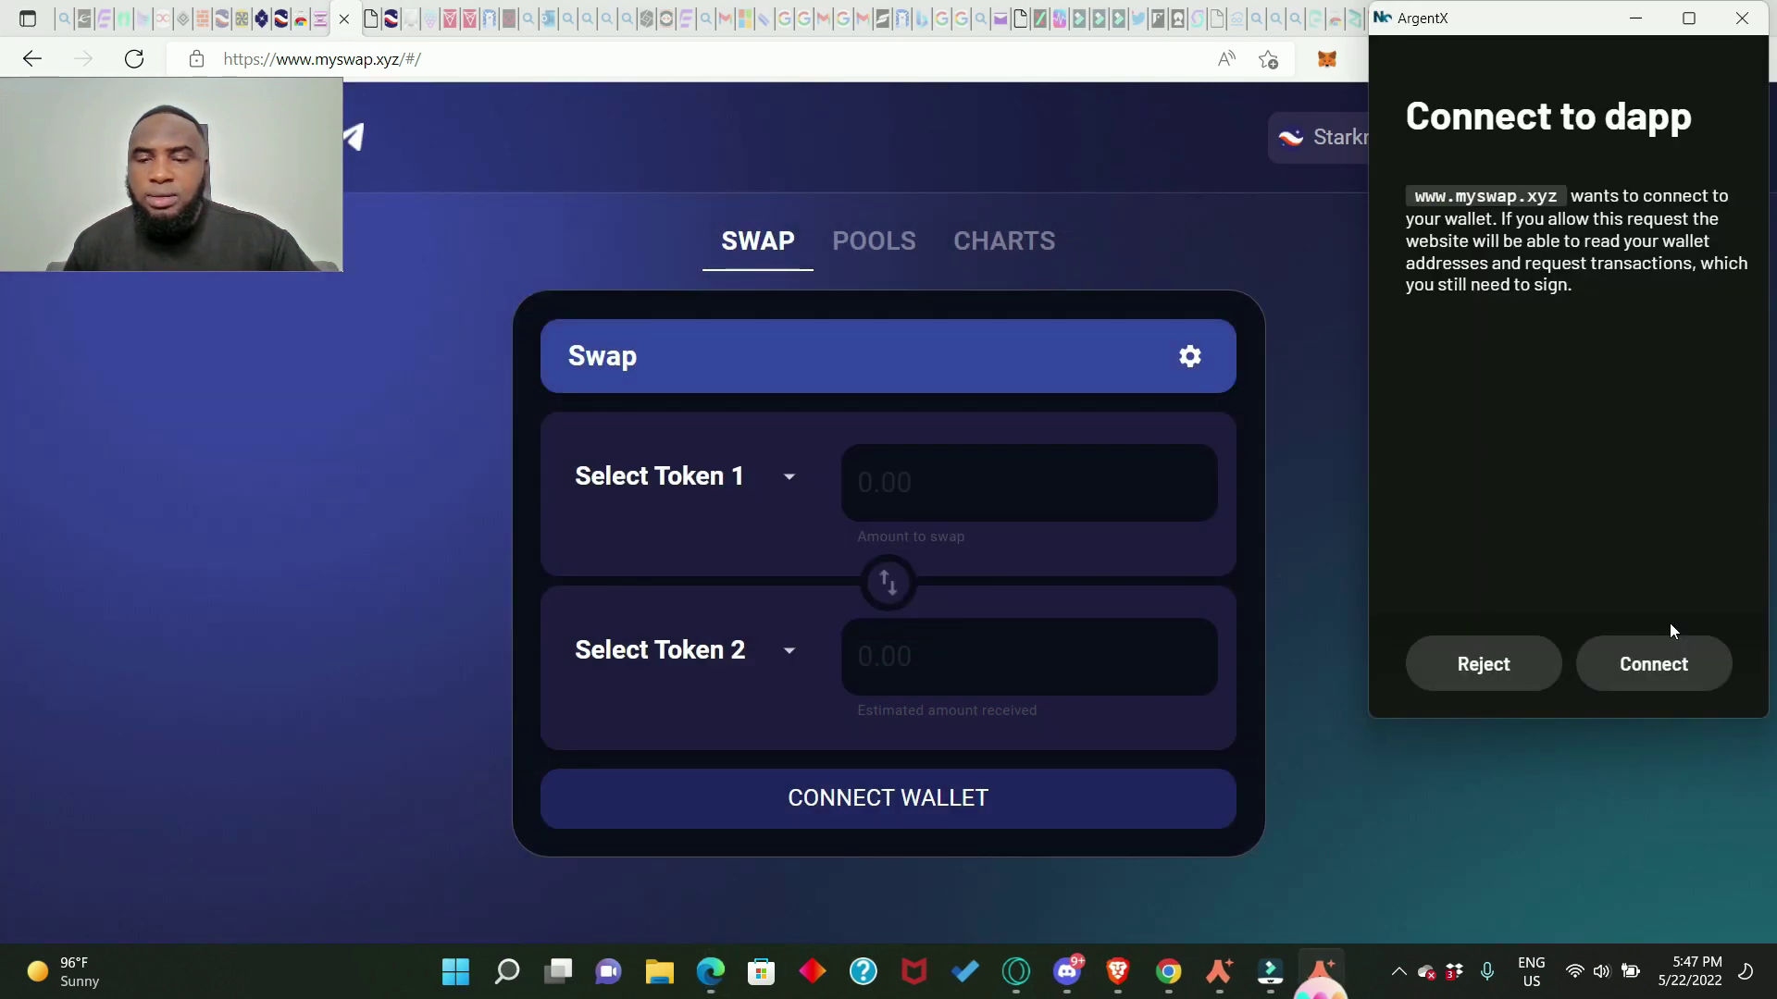
{"action": "left_click", "coordinate": [1662, 670]}
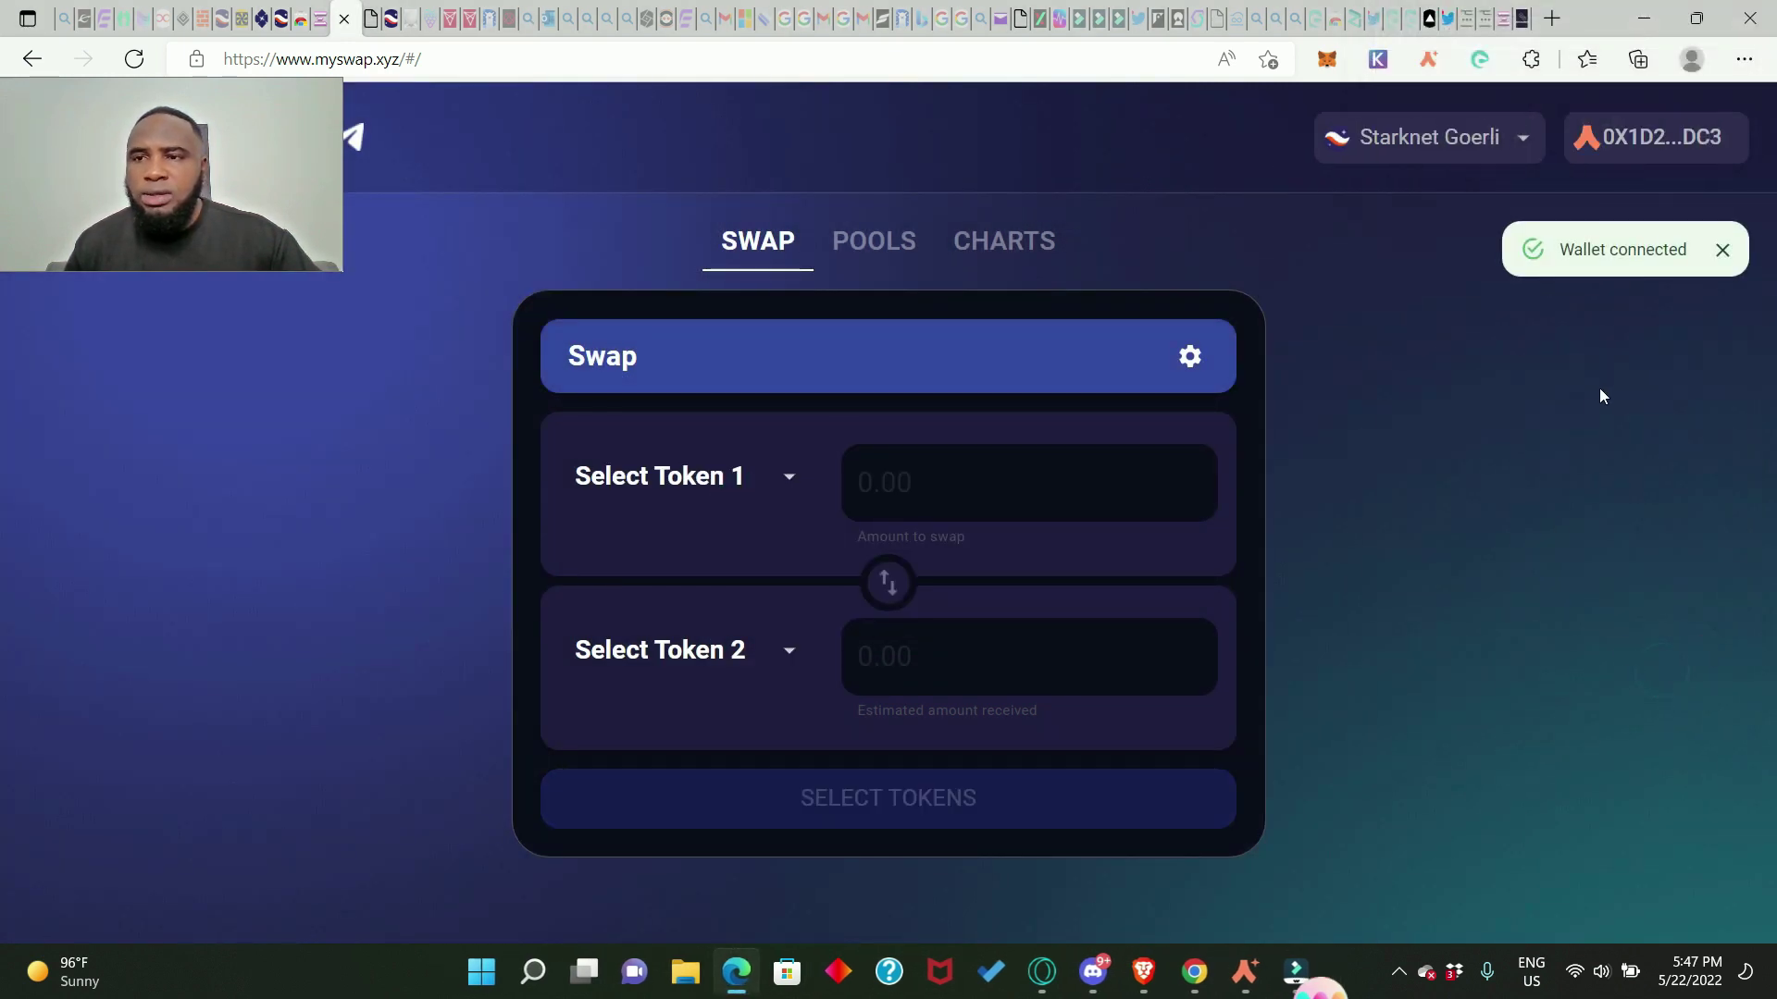
Step: Choose TST as the token to swap from and confirm its 2000.00 balance in the wallet
{"action": "left_click", "coordinate": [790, 477]}
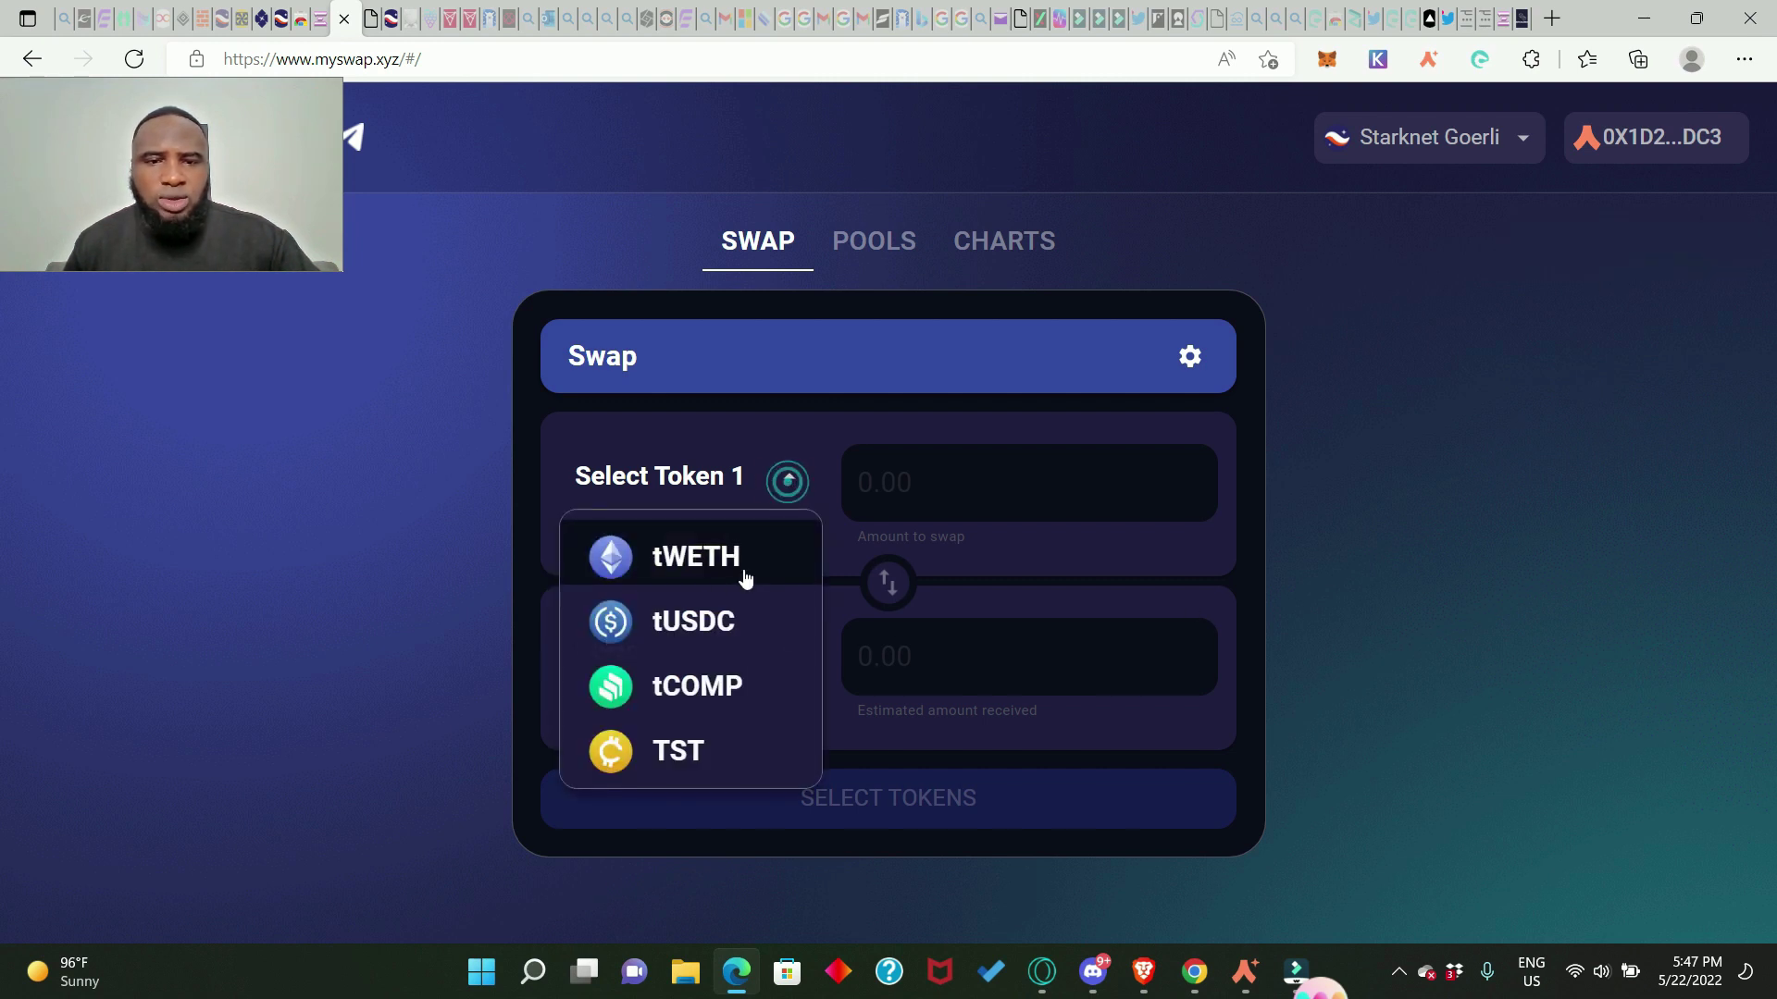
{"action": "left_click", "coordinate": [682, 757]}
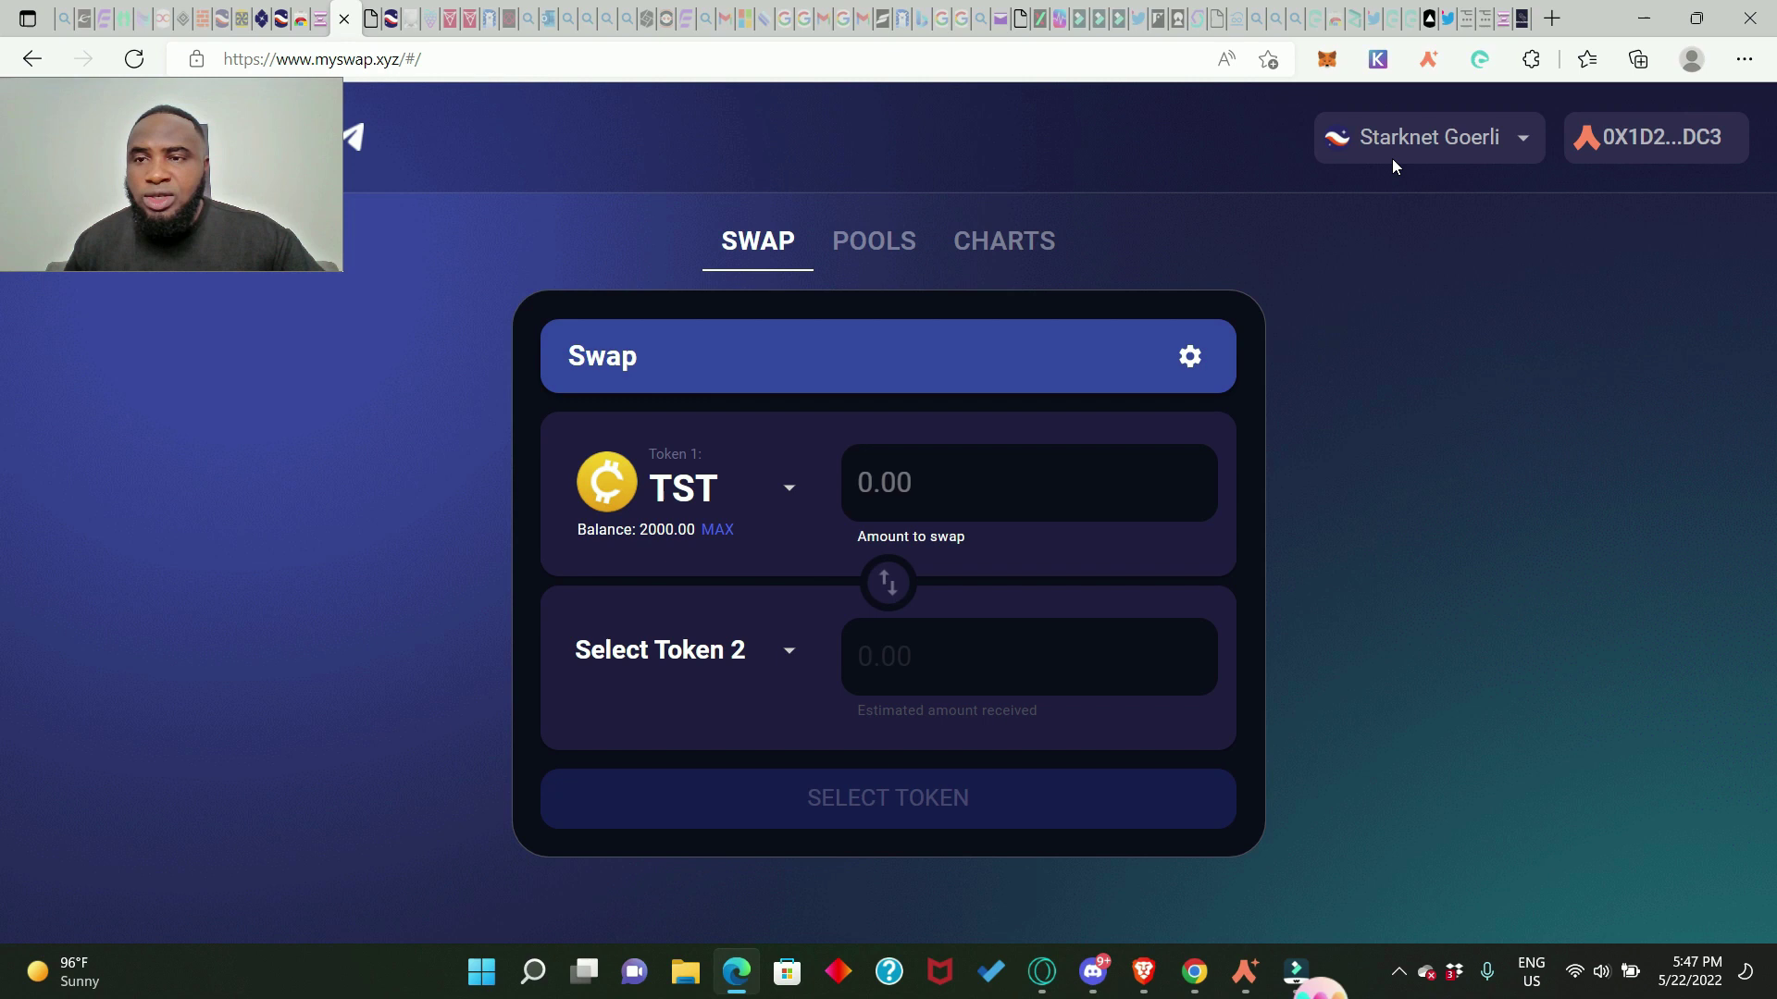
{"action": "left_click", "coordinate": [1431, 59]}
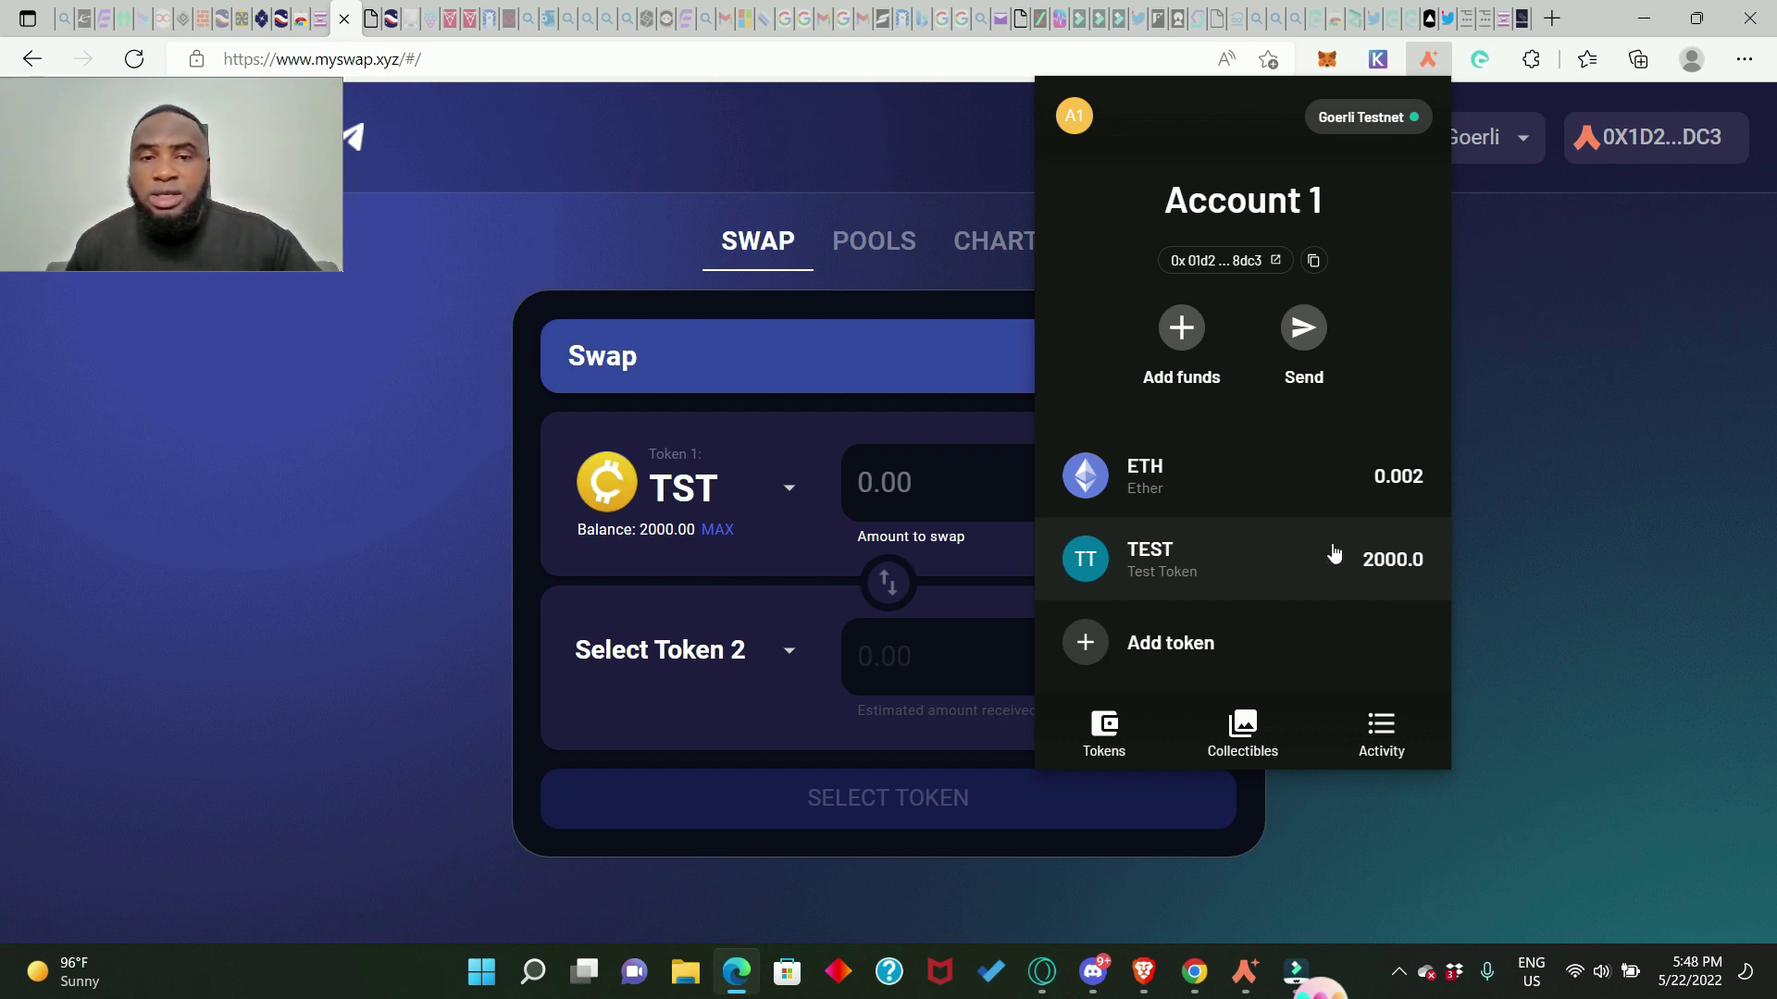
{"action": "left_click", "coordinate": [1512, 255]}
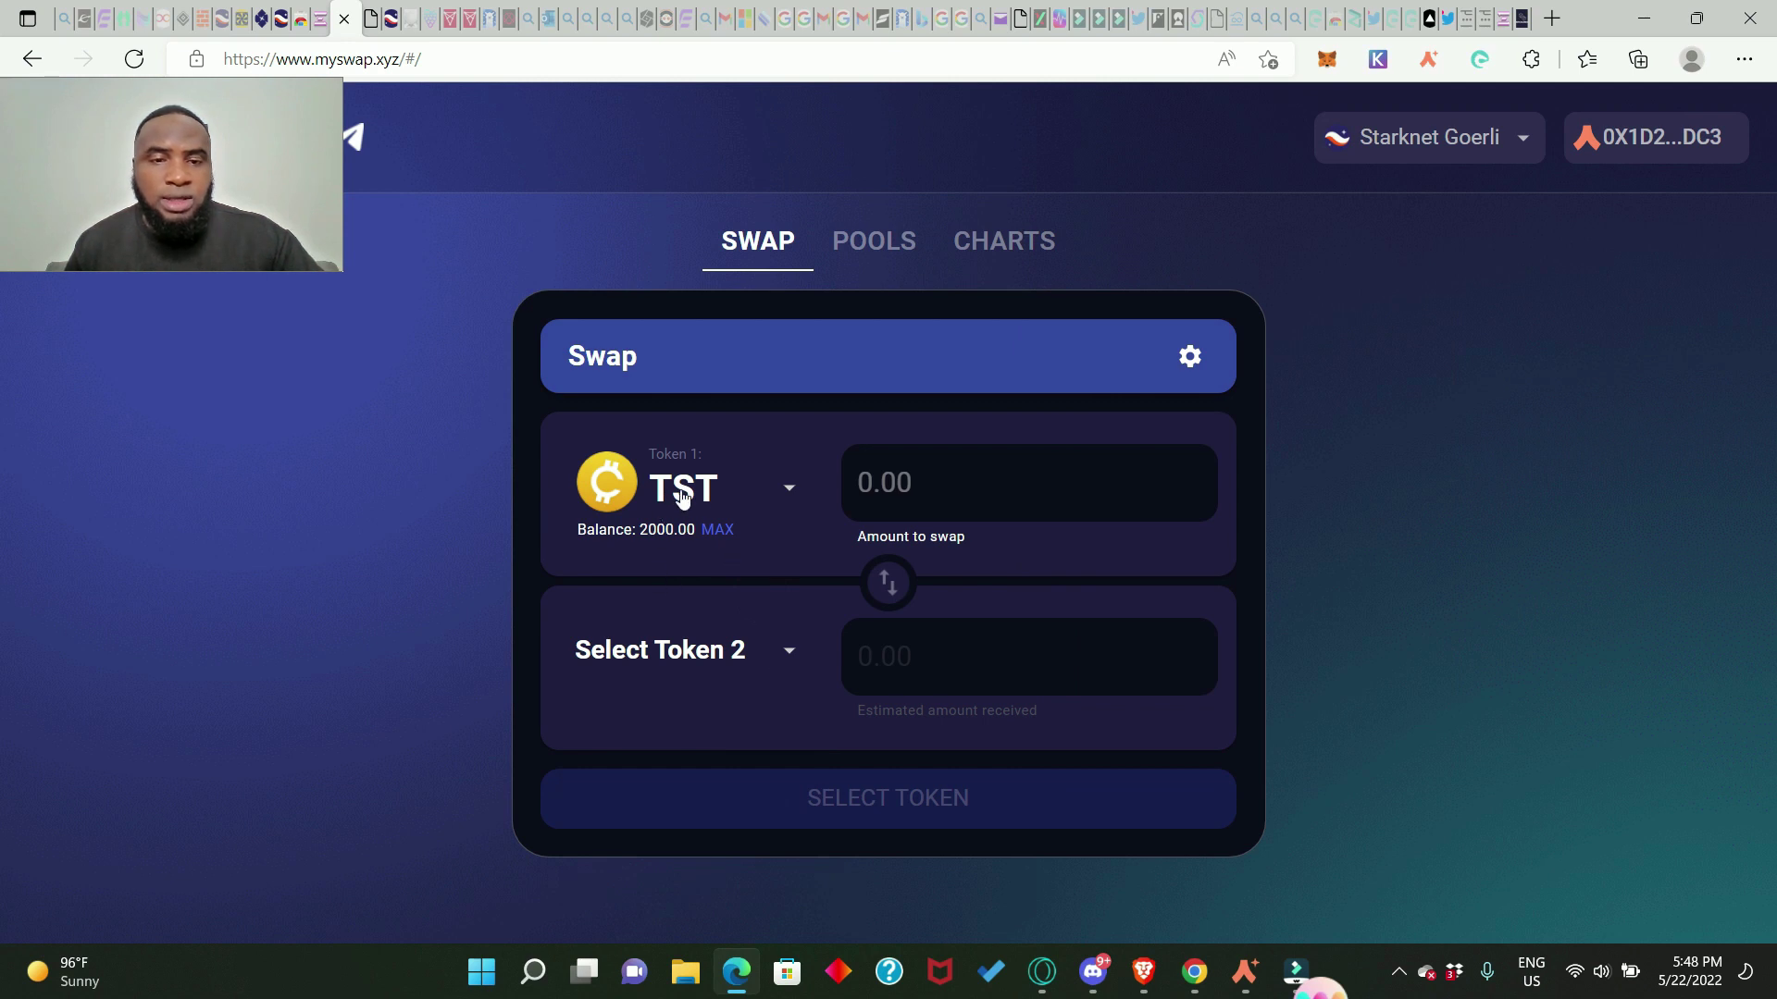
{"action": "left_click", "coordinate": [788, 657]}
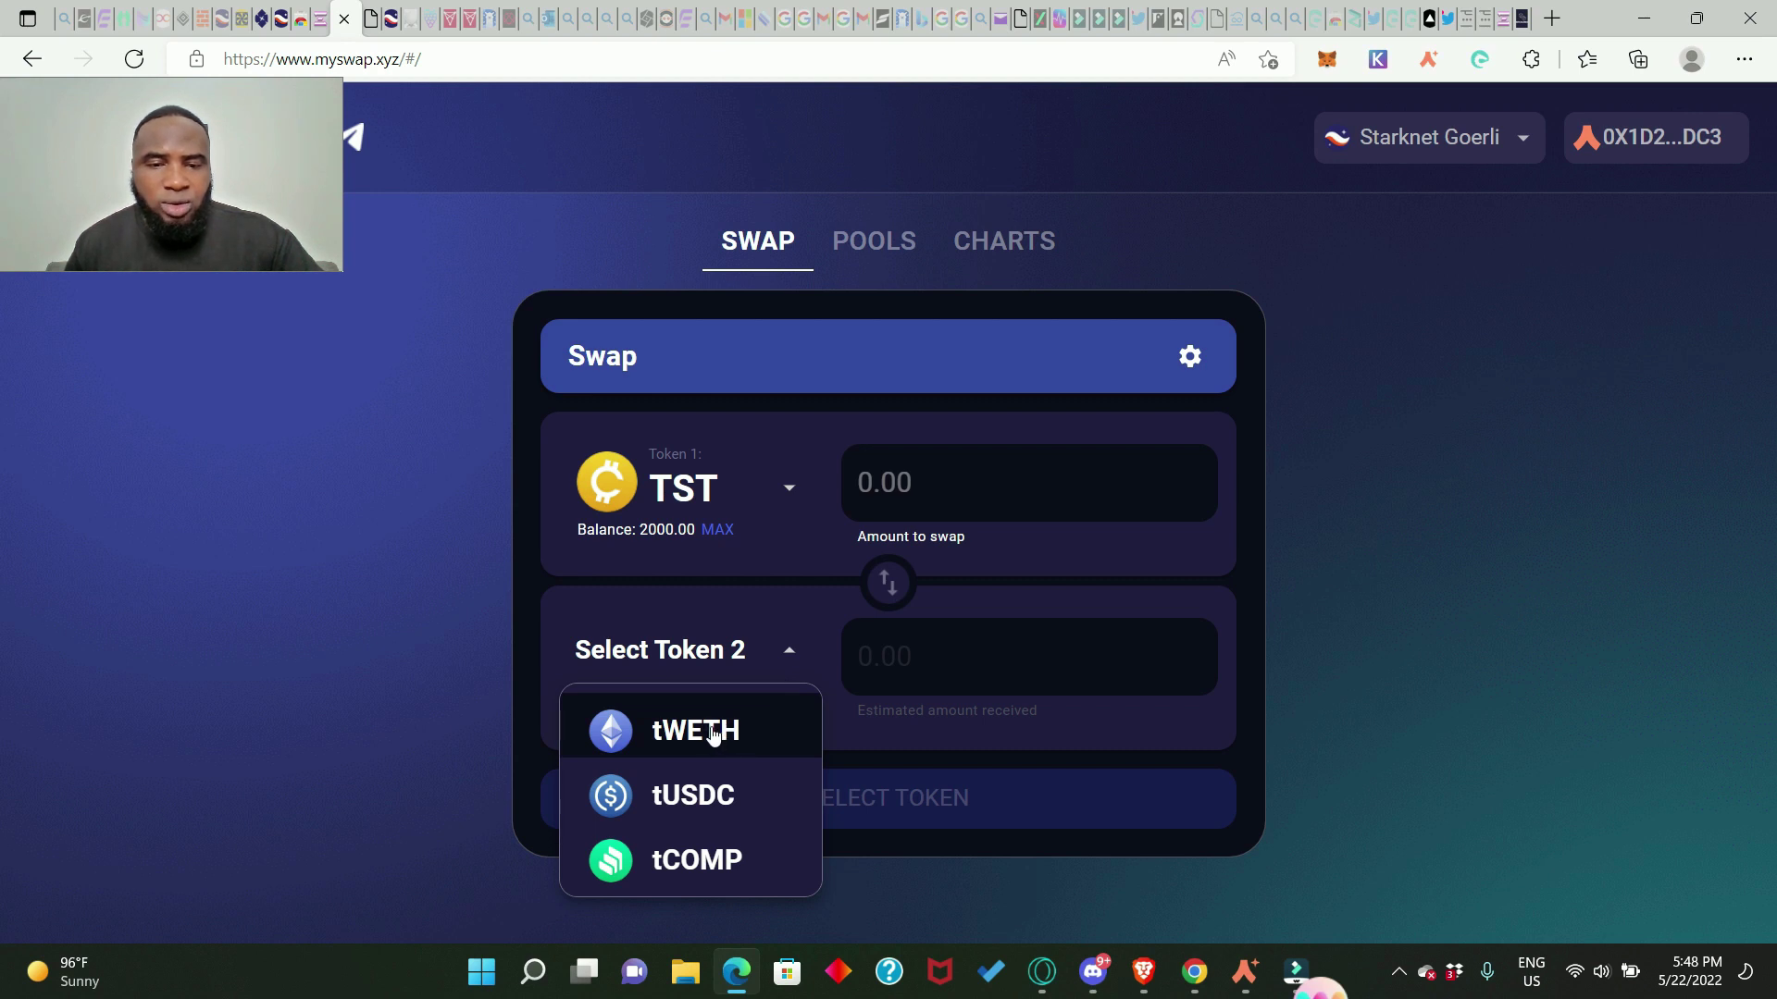
Step: Swap 500 TST for tWETH and sign the swap in Argent X
{"action": "left_click", "coordinate": [709, 731]}
{"action": "left_click", "coordinate": [942, 480]}
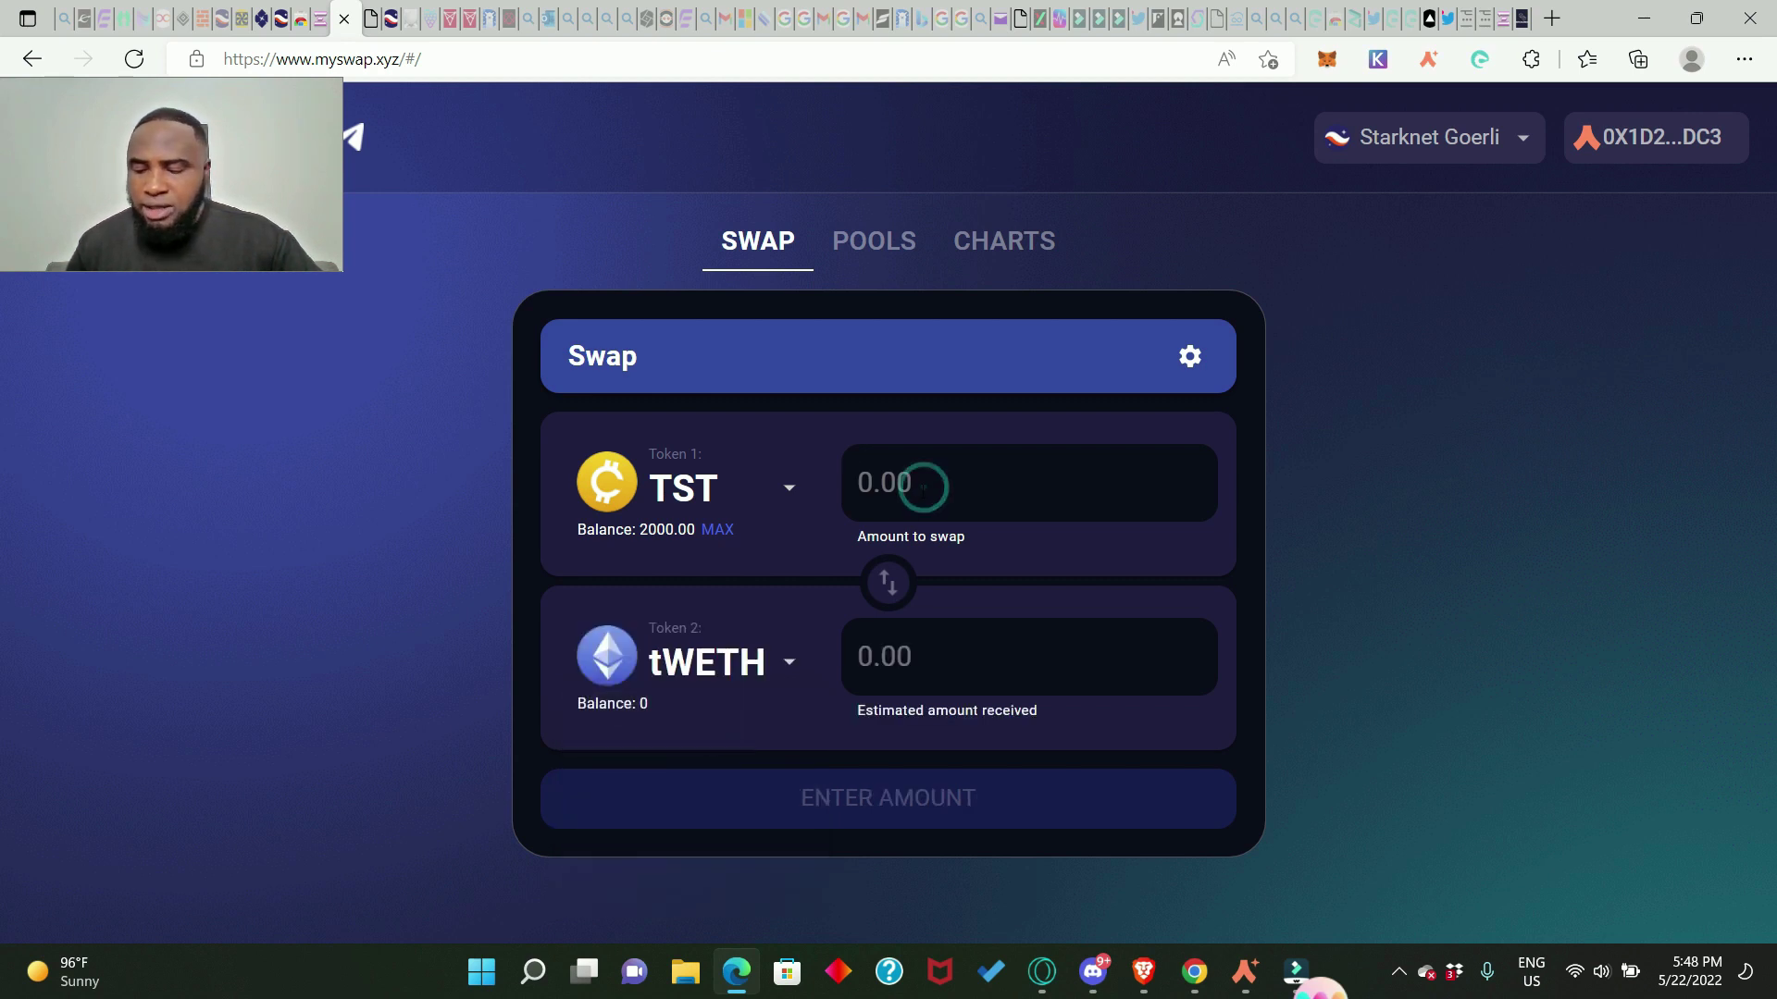
{"action": "type", "text": "500"}
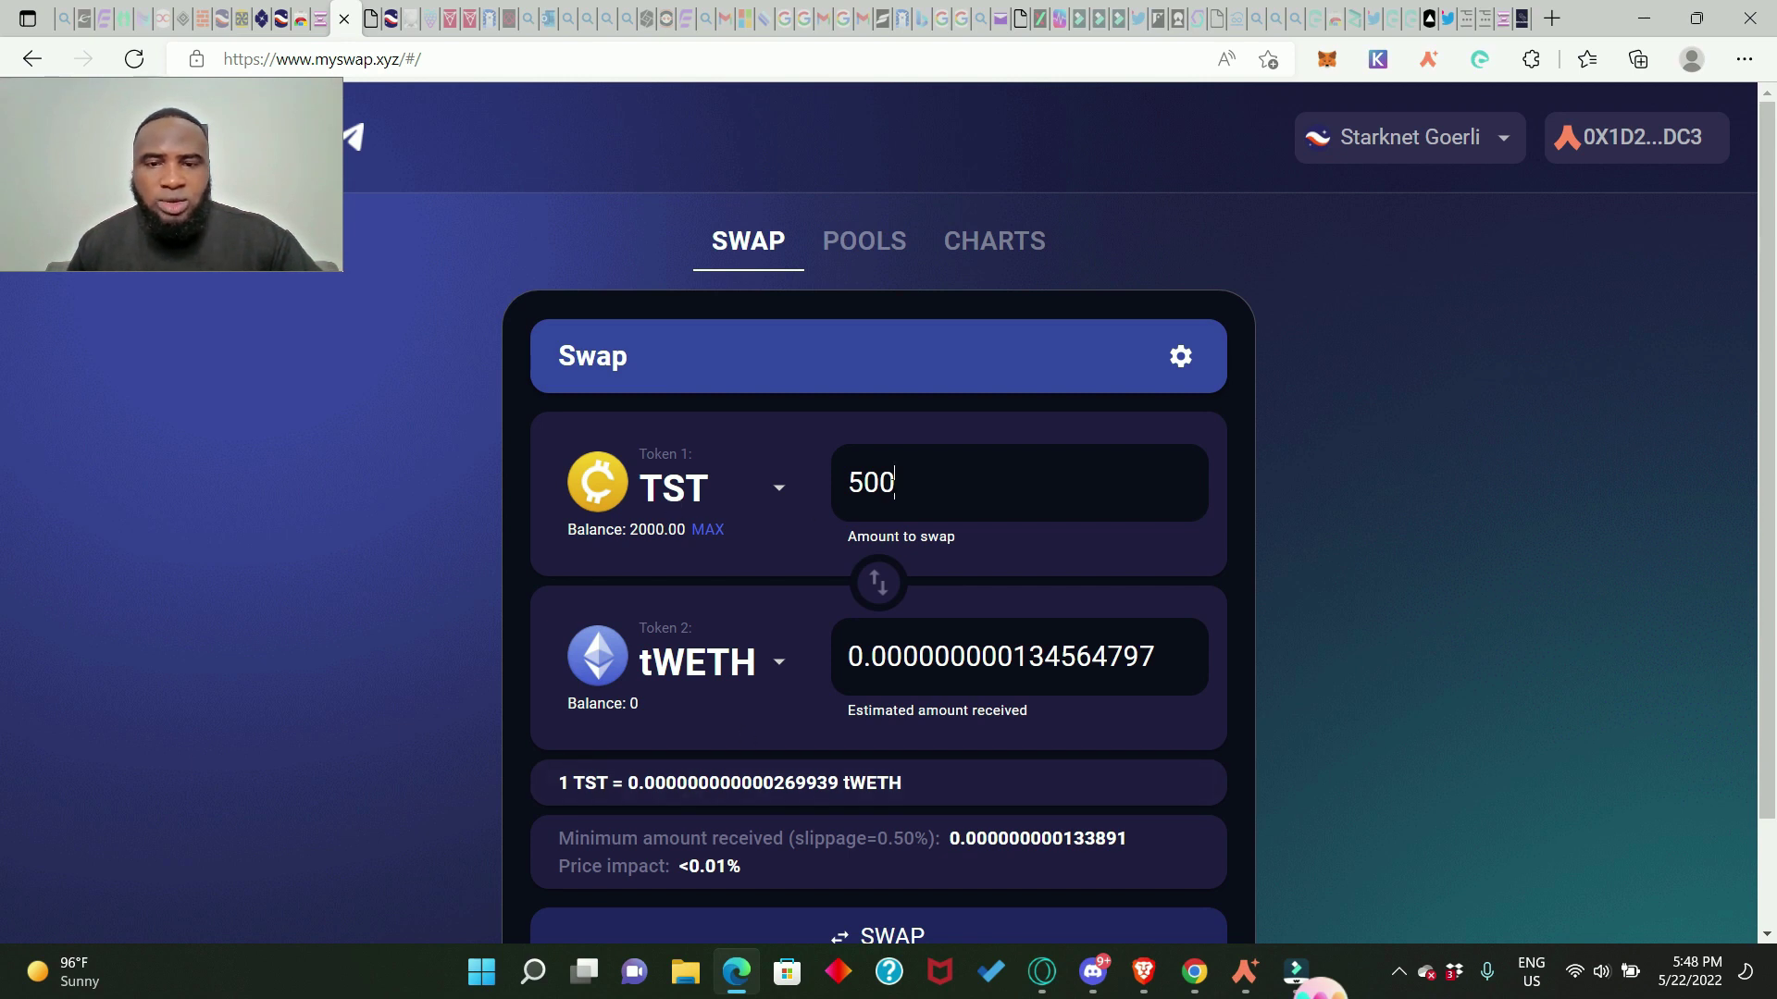
{"action": "scroll", "coordinate": [717, 675], "scroll_direction": "down", "scroll_amount": 2}
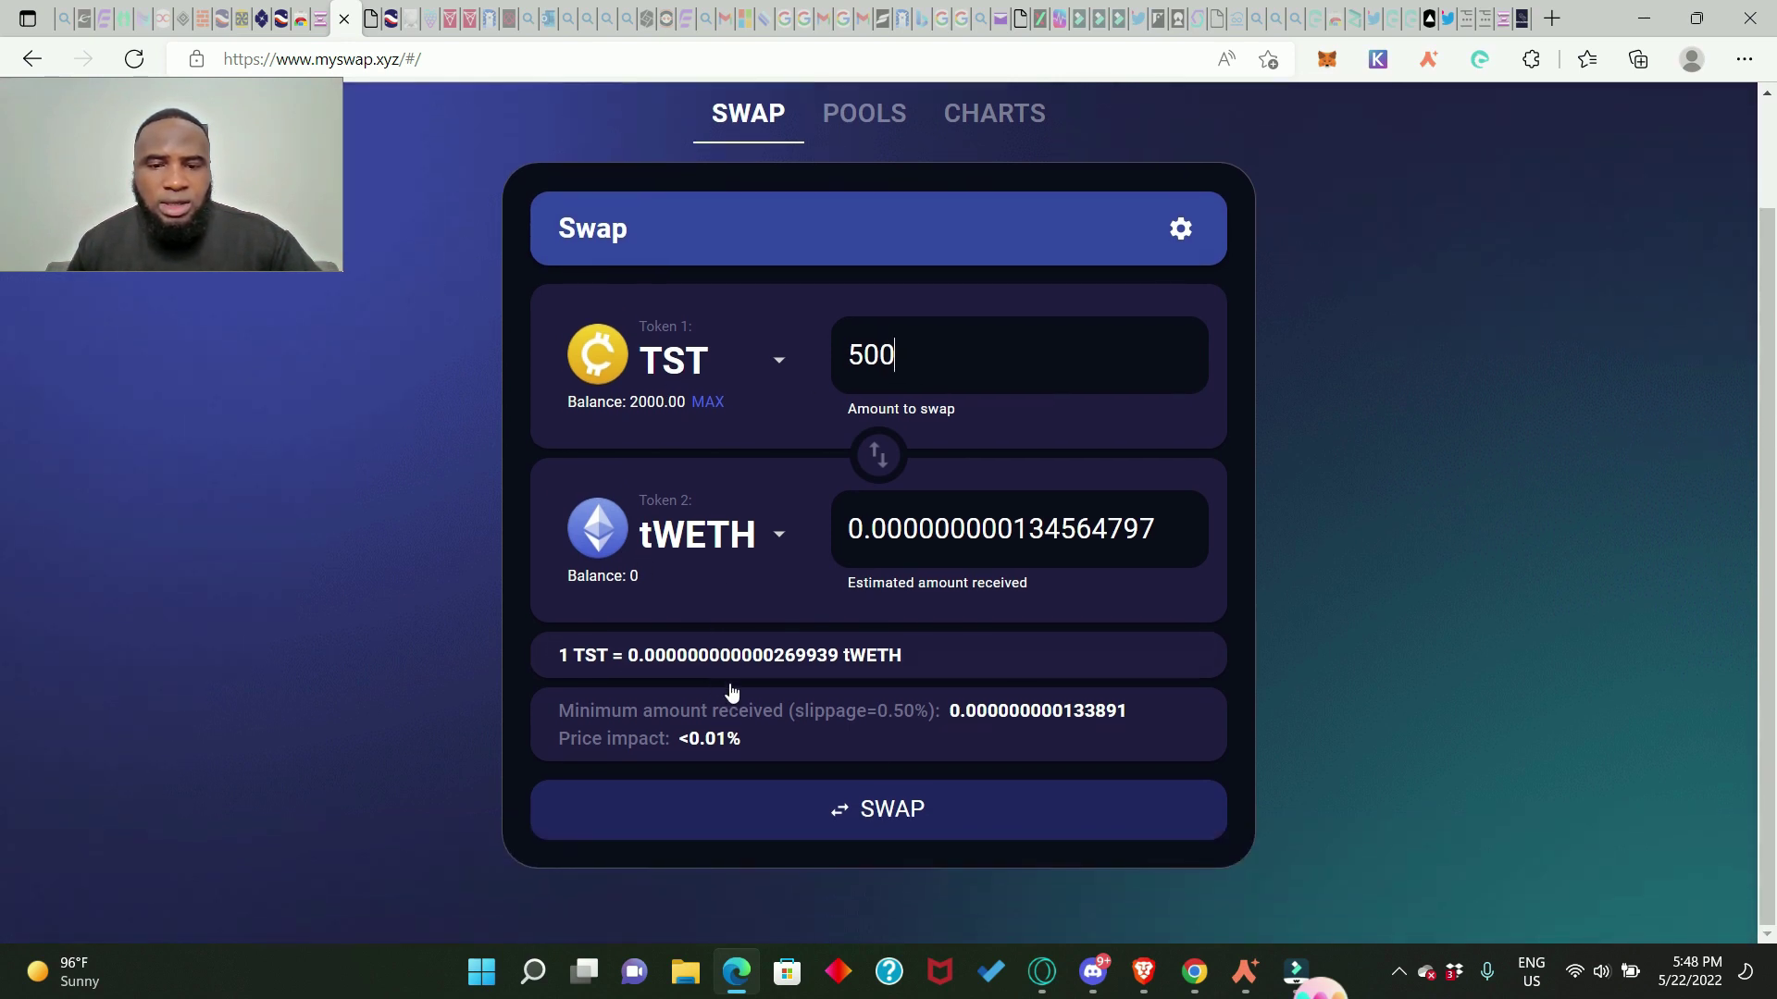
{"action": "left_click", "coordinate": [927, 828]}
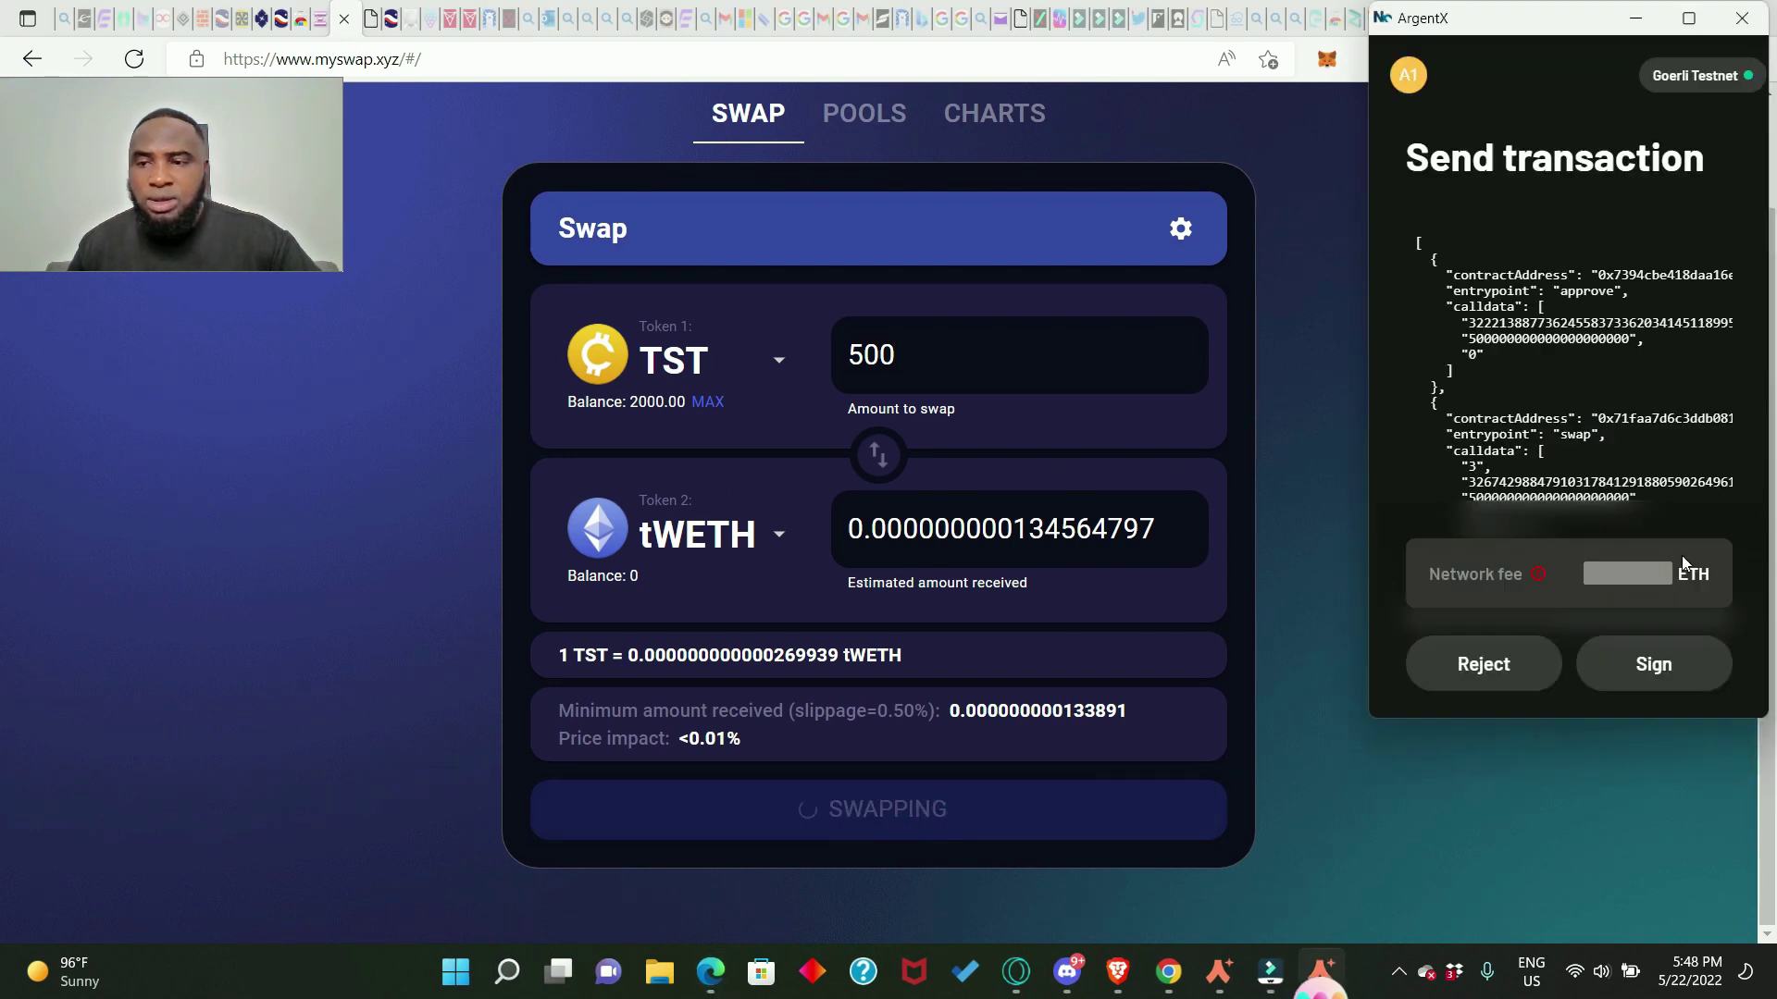
{"action": "left_click", "coordinate": [1662, 676]}
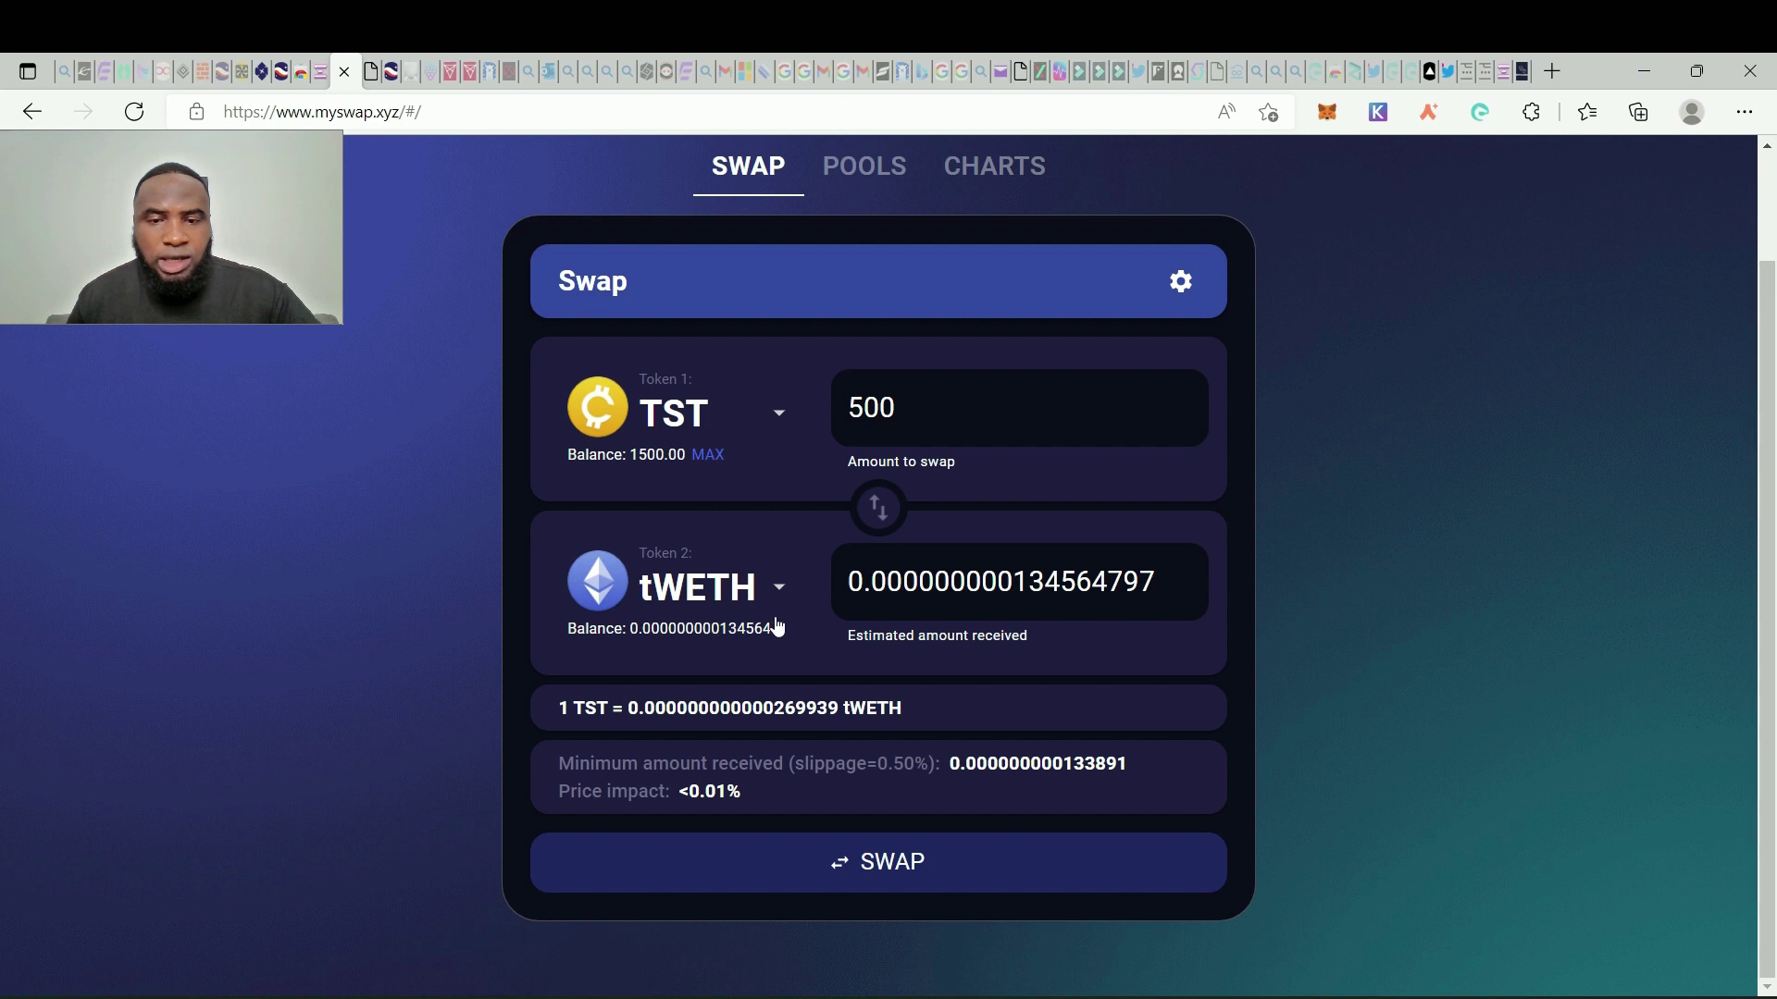
Step: Change the receiving token to tUSDC and swap another 500 TST, signing in Argent X
{"action": "scroll", "coordinate": [779, 629], "scroll_direction": "up", "scroll_amount": 2}
{"action": "left_click", "coordinate": [780, 724]}
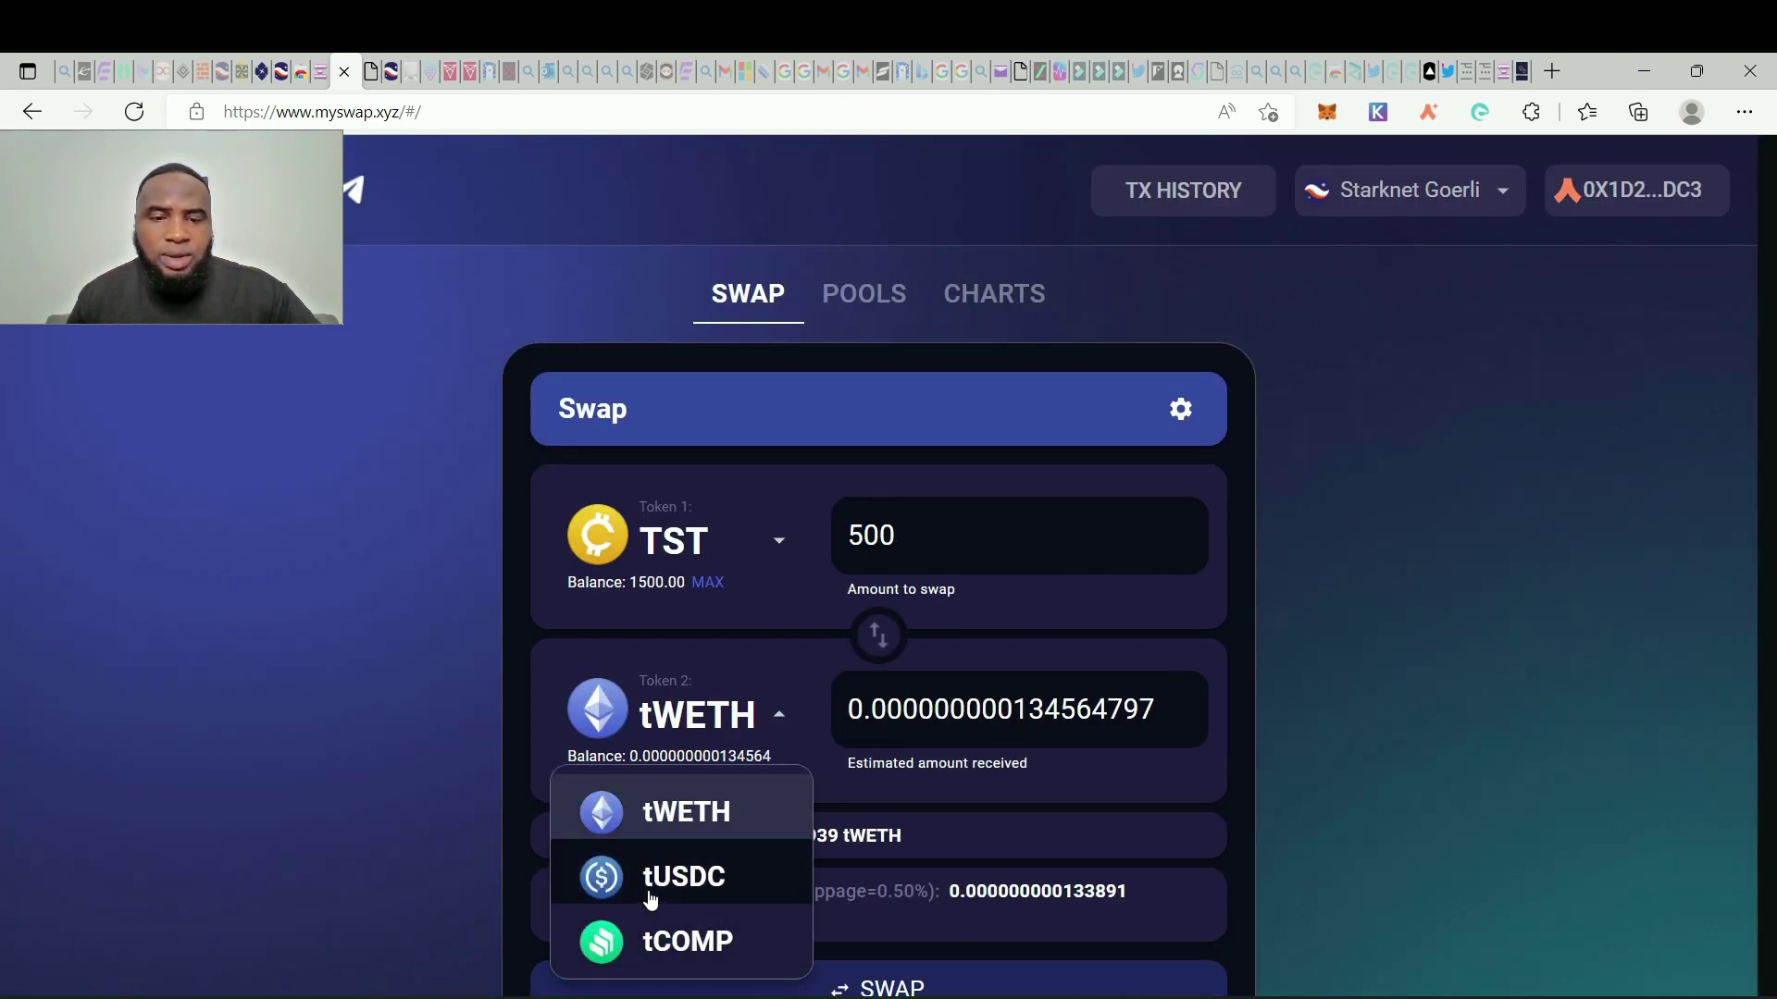
{"action": "left_click", "coordinate": [719, 879]}
{"action": "scroll", "coordinate": [686, 578], "scroll_direction": "down", "scroll_amount": 2}
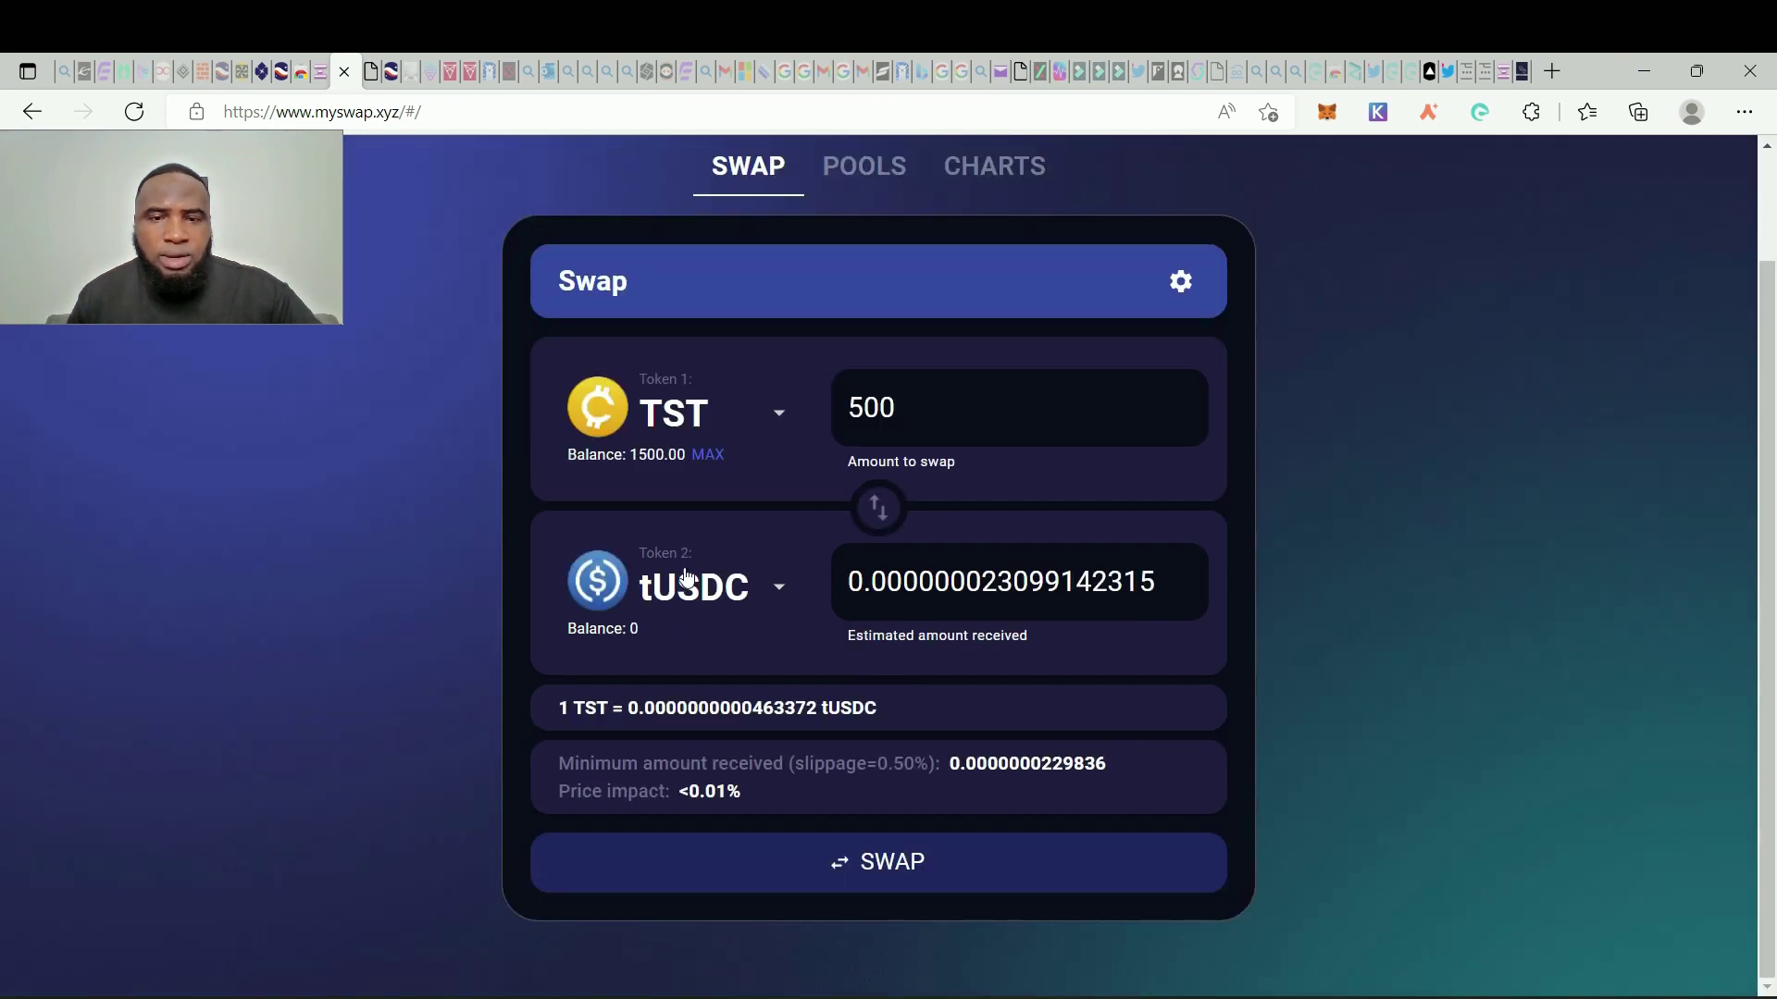
{"action": "left_click", "coordinate": [898, 865]}
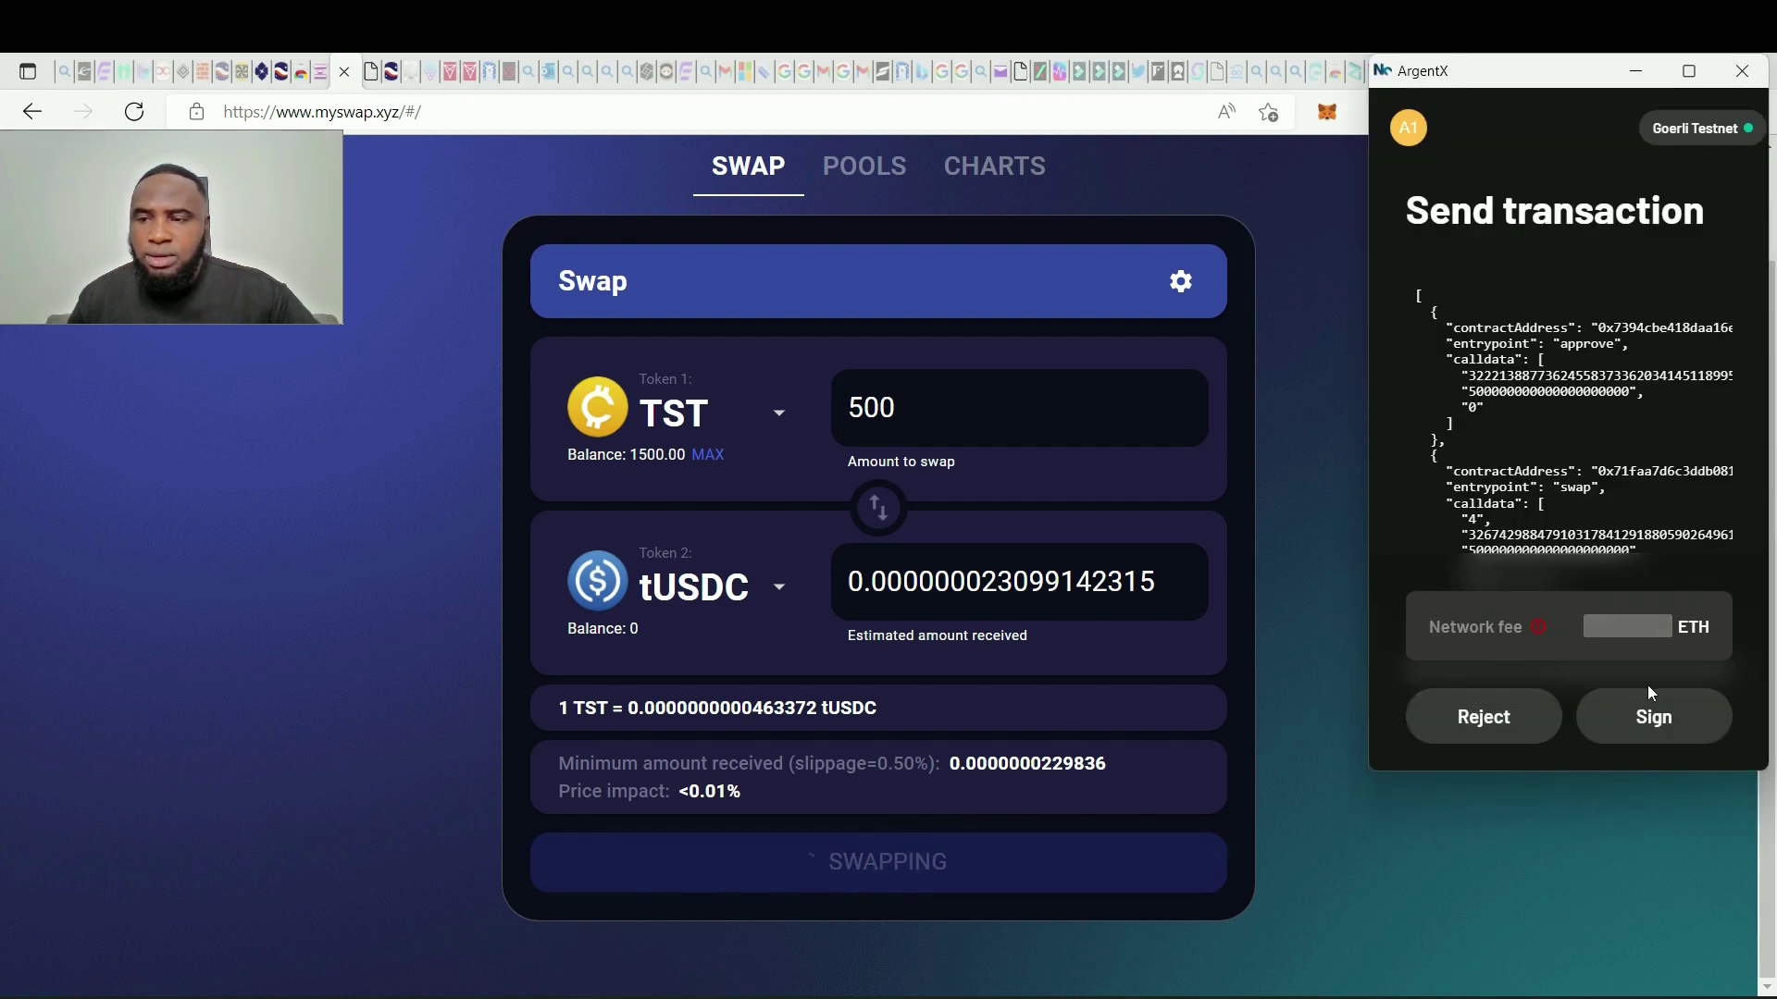
{"action": "left_click", "coordinate": [1654, 718]}
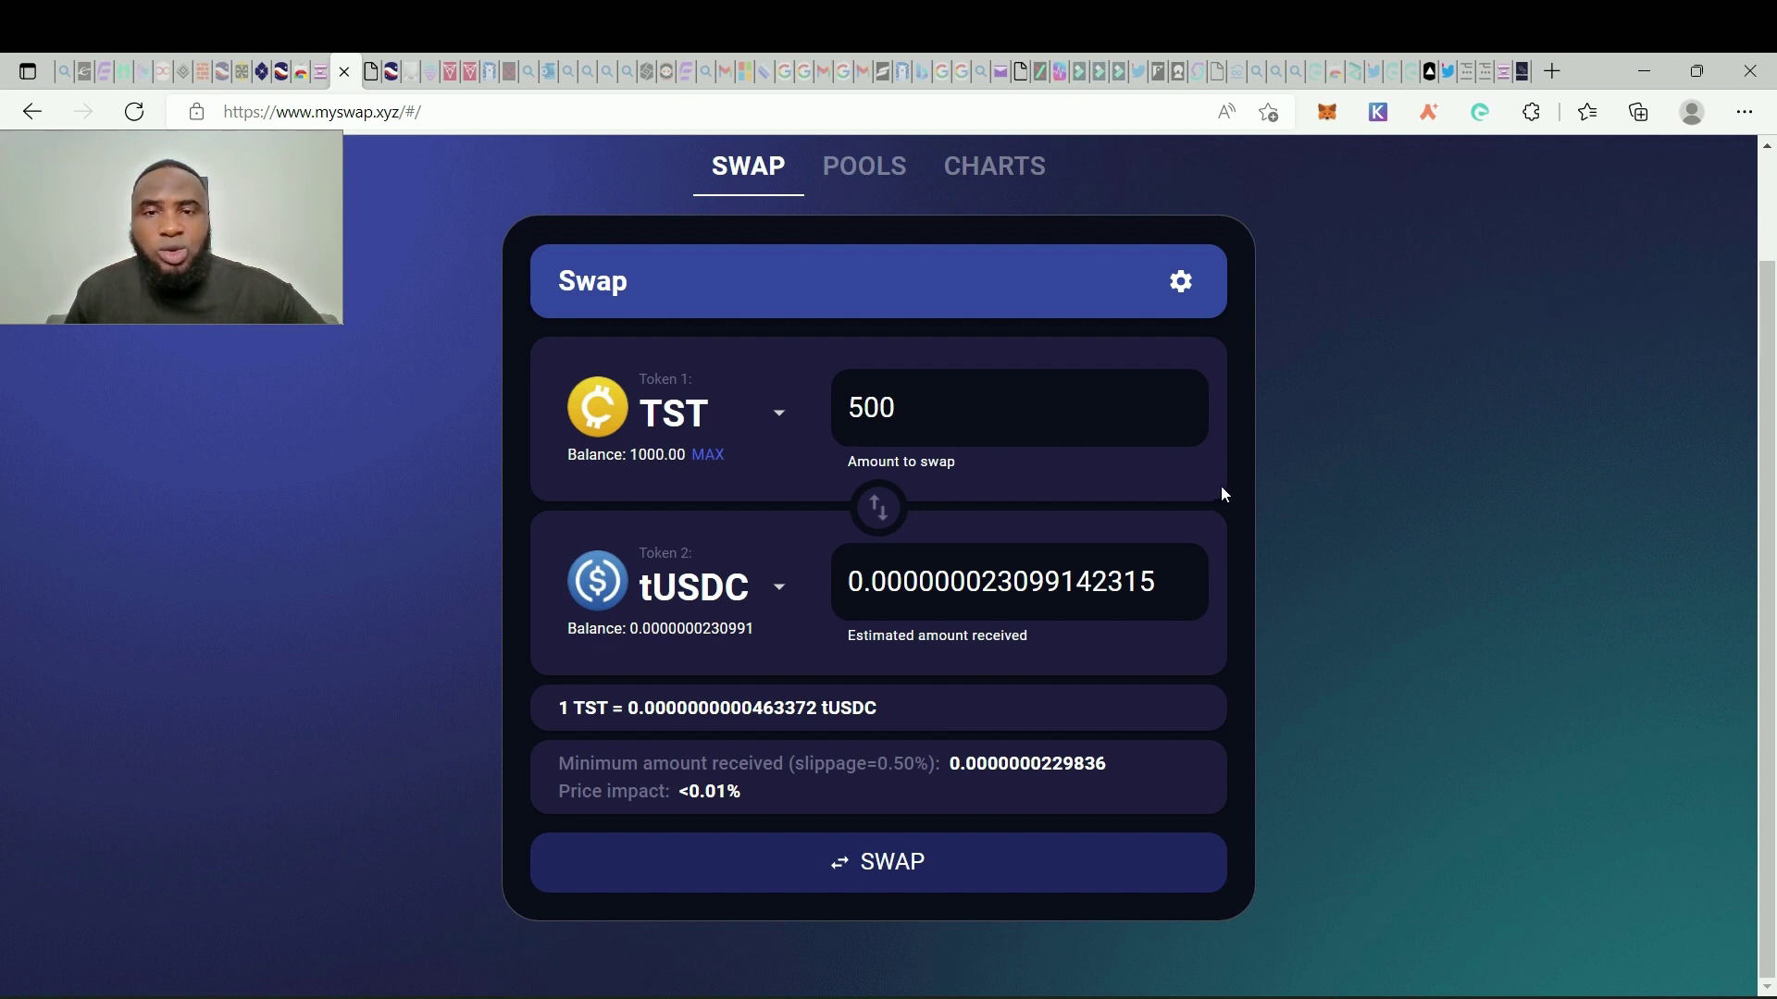
{"action": "scroll", "coordinate": [945, 423], "scroll_direction": "up", "scroll_amount": 2}
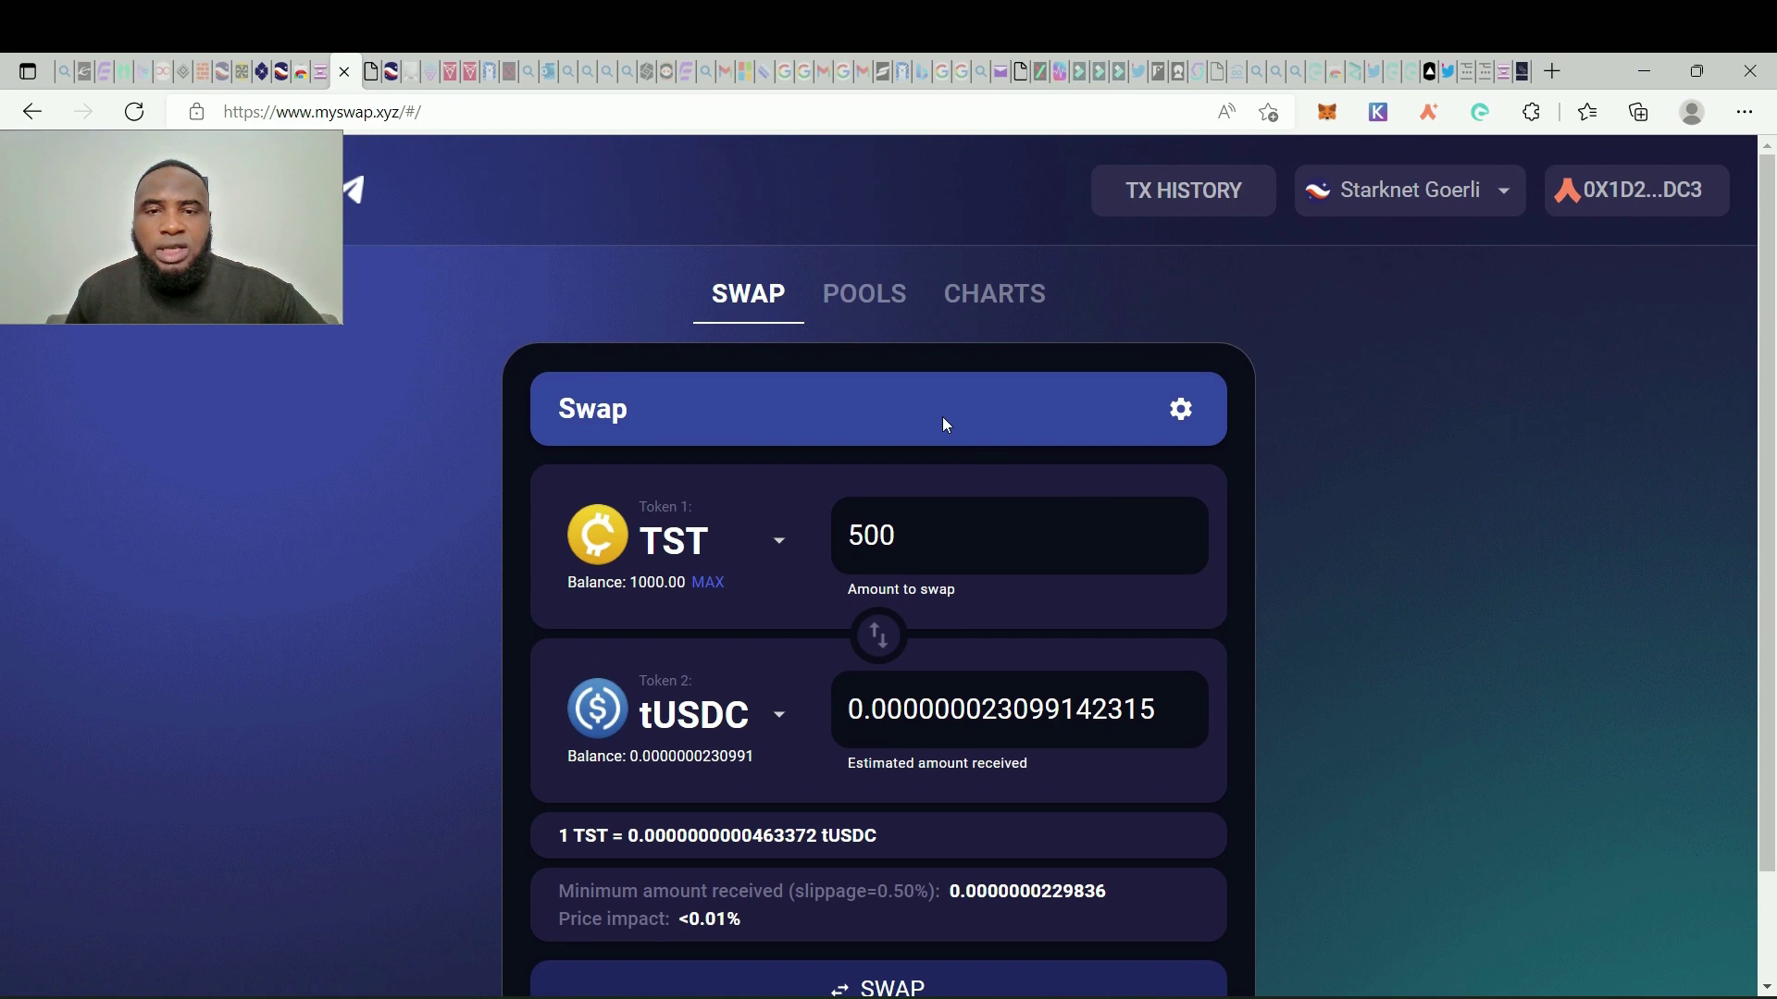
Step: On the Pools page, deposit 300 TST with matching tWETH into the tWETH/TST pool and sign it
{"action": "left_click", "coordinate": [867, 298]}
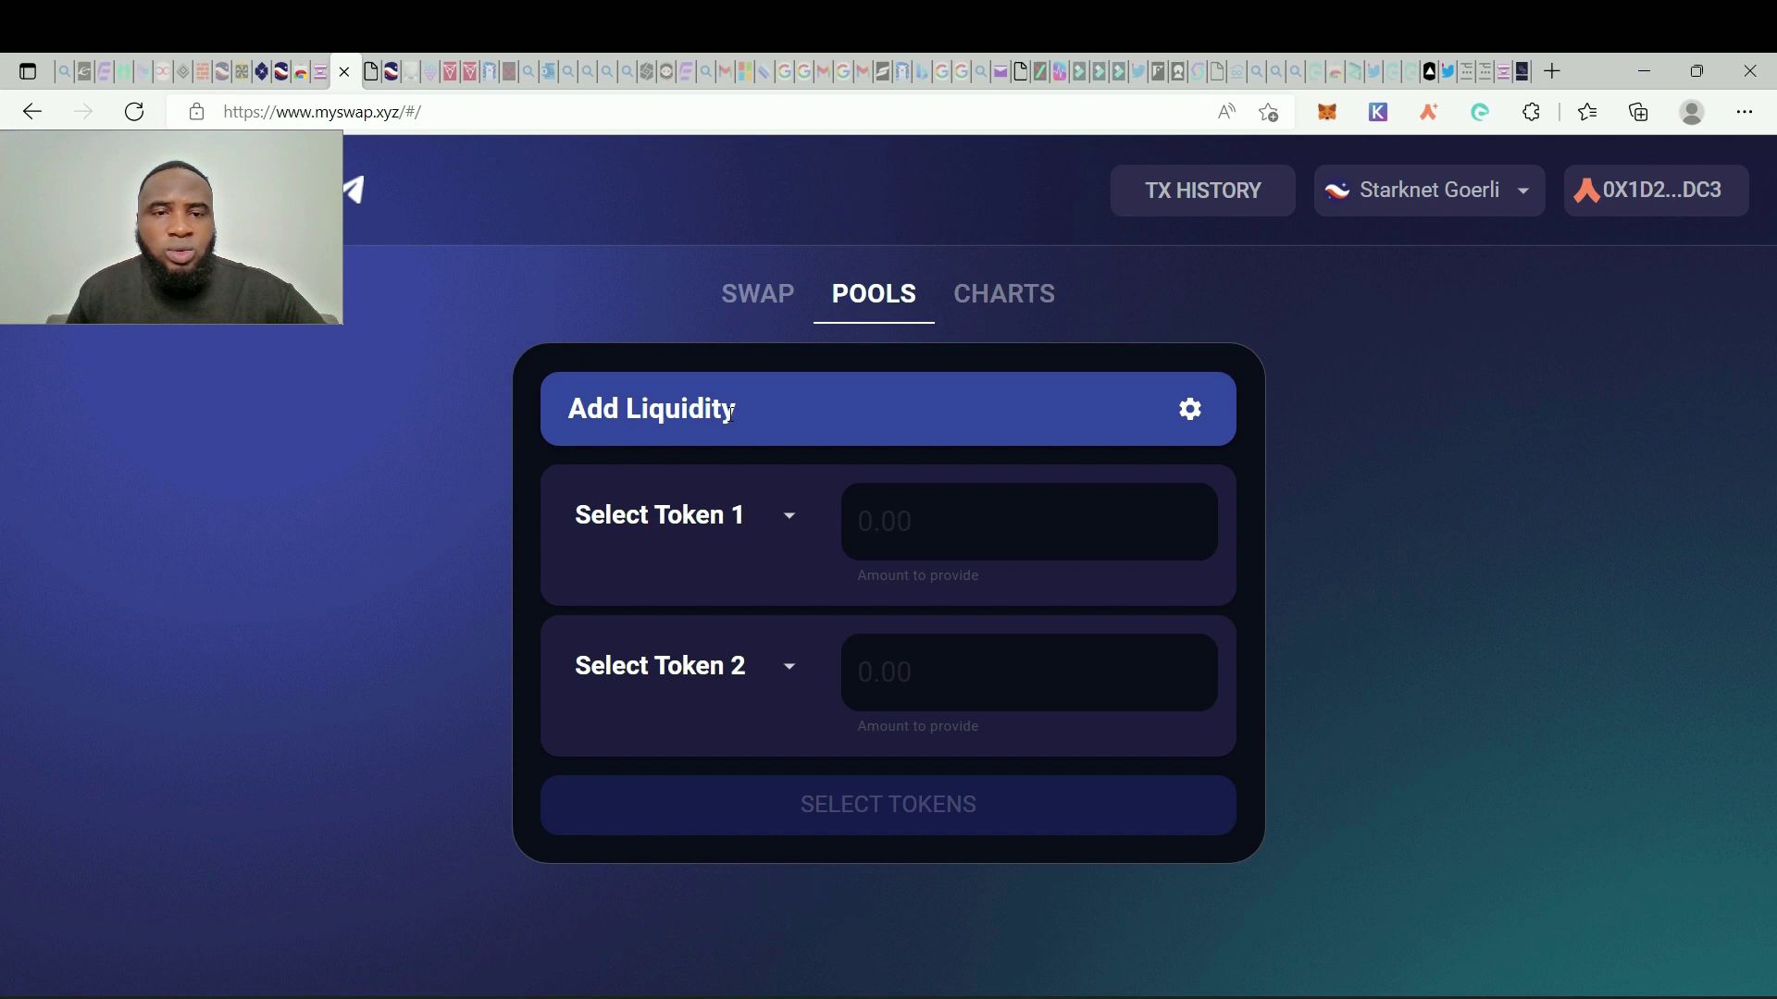
{"action": "left_click", "coordinate": [790, 517]}
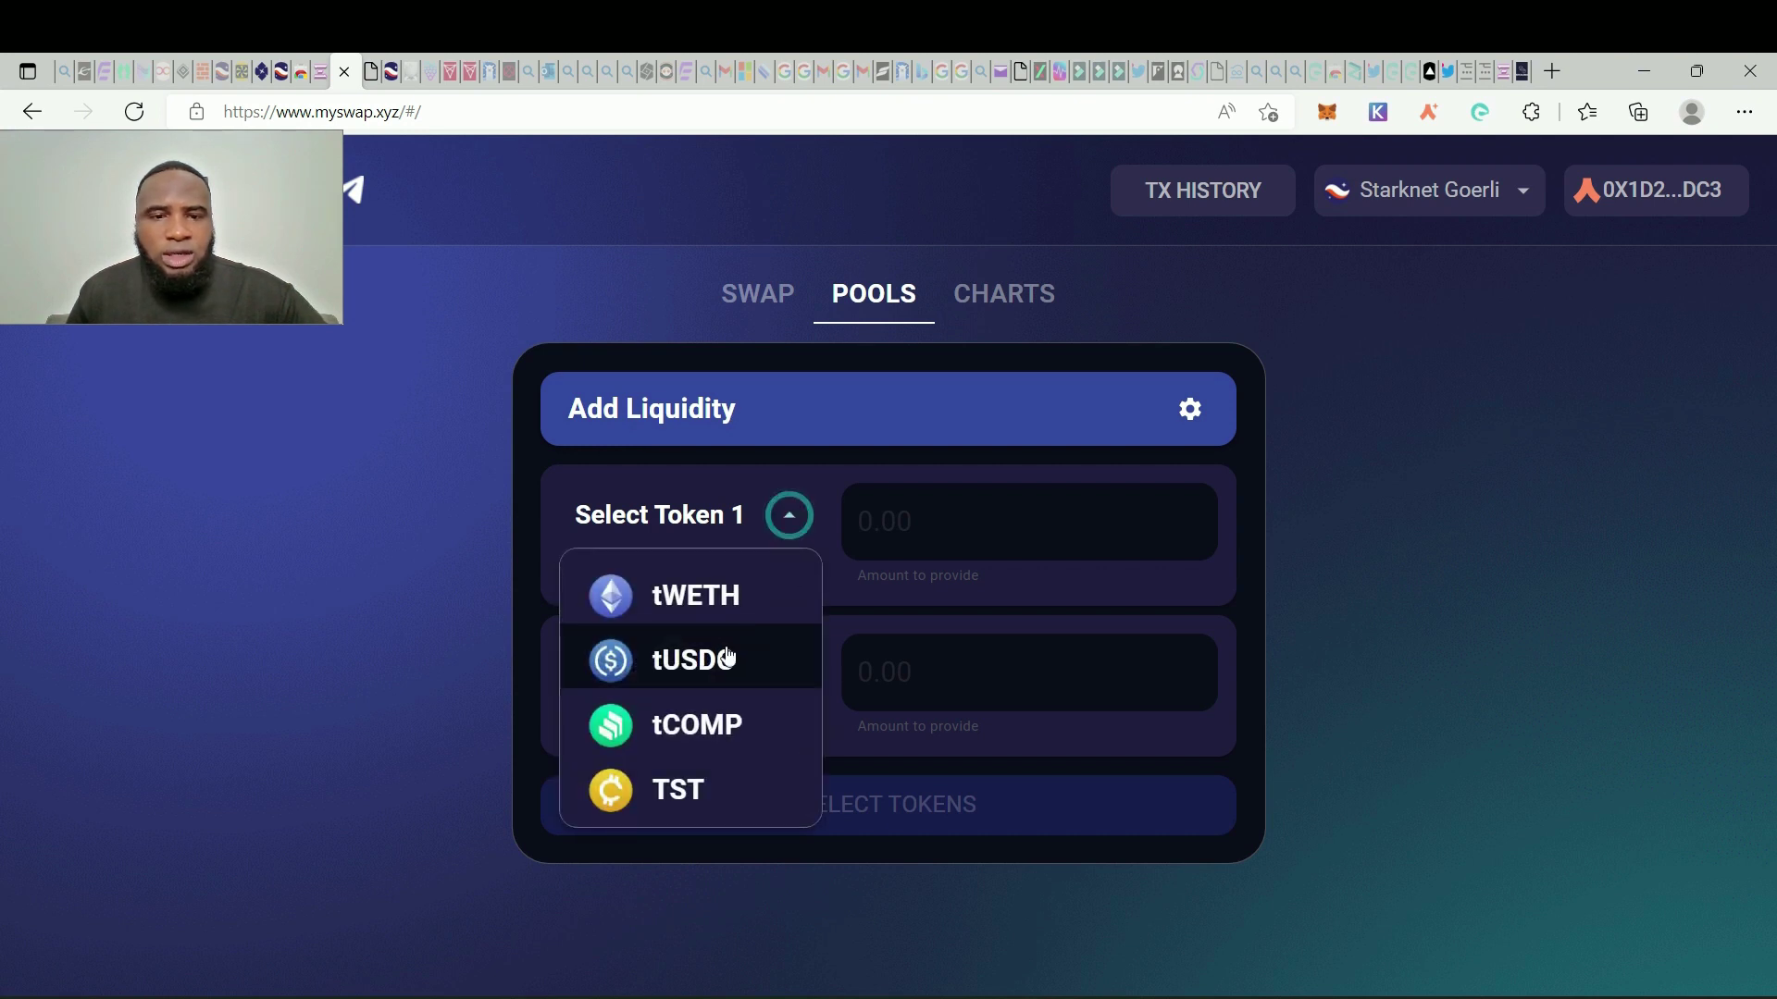
{"action": "left_click", "coordinate": [684, 791]}
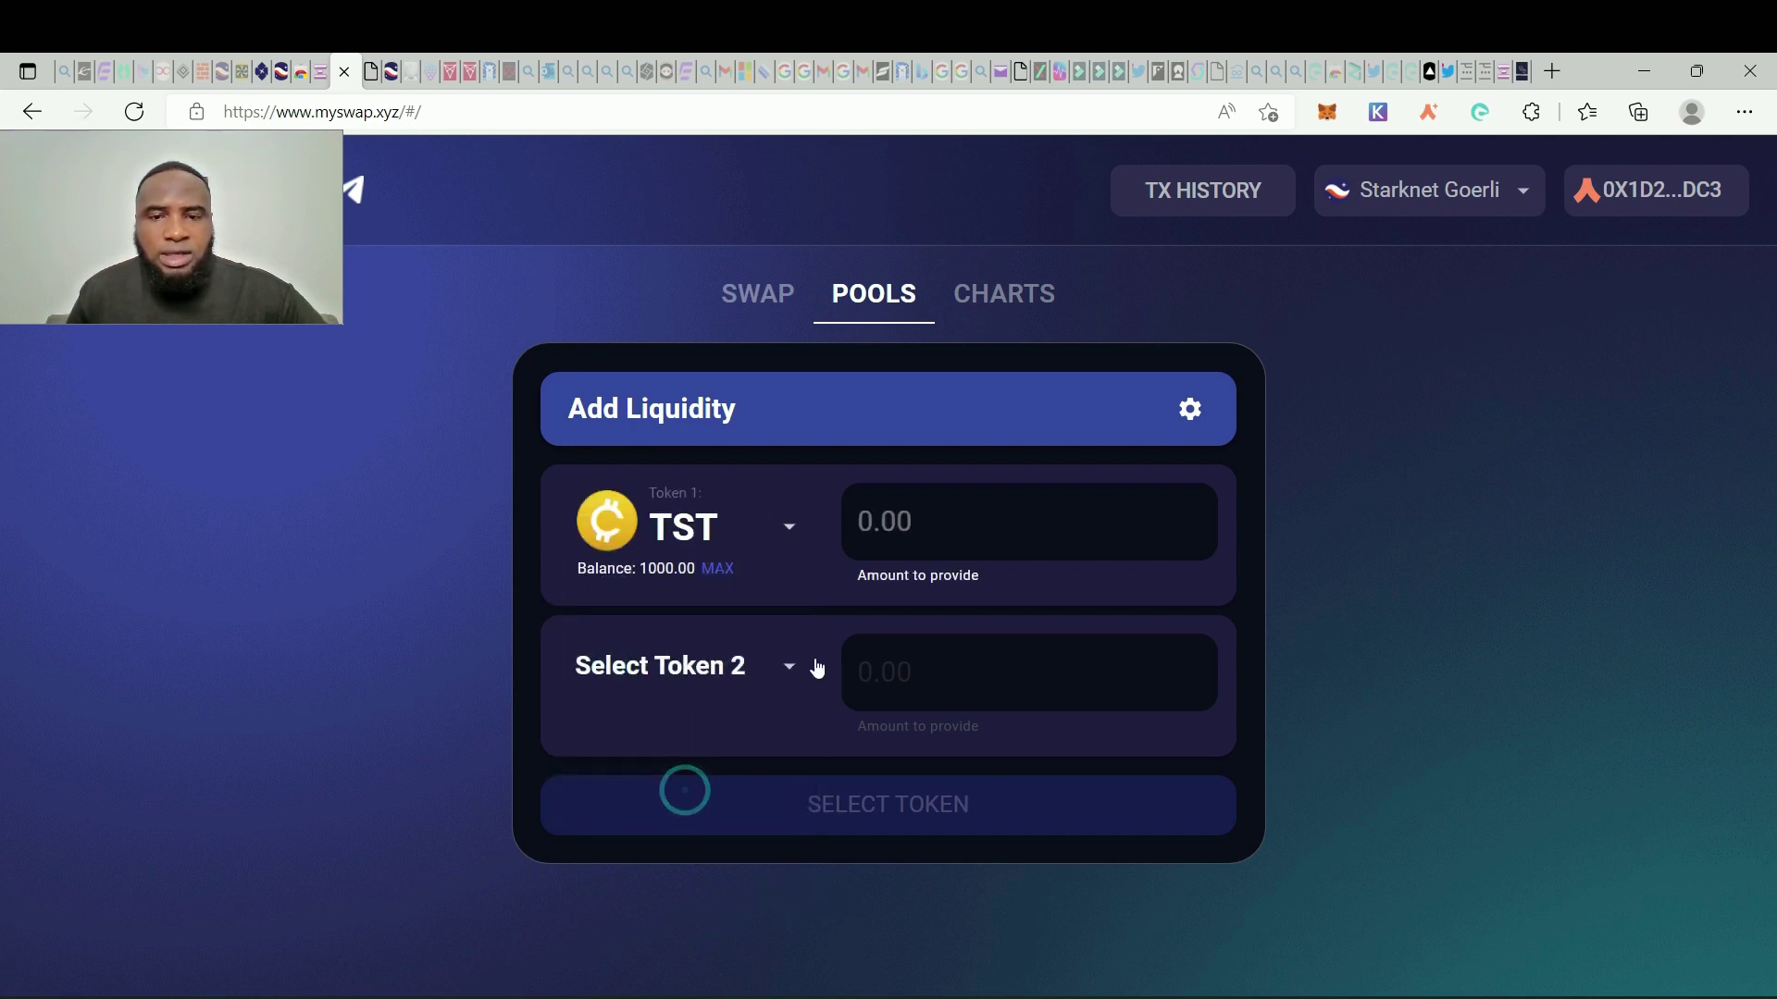
{"action": "left_click", "coordinate": [798, 667]}
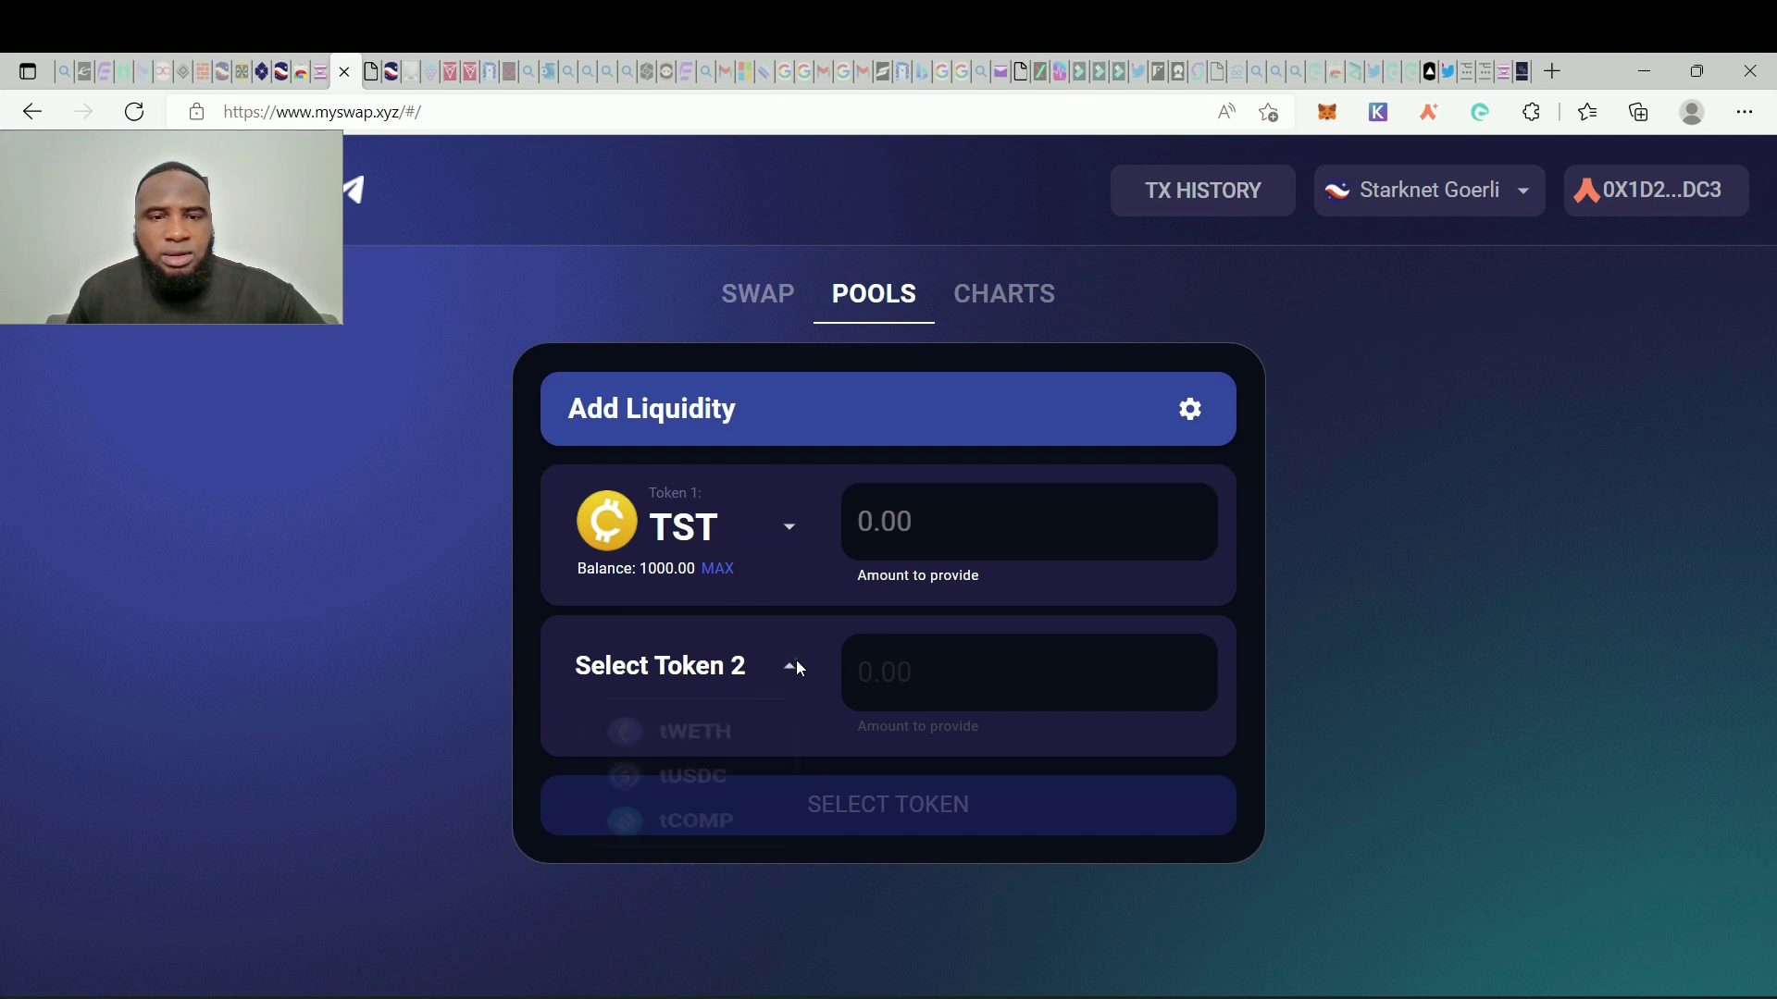
{"action": "left_click", "coordinate": [691, 755]}
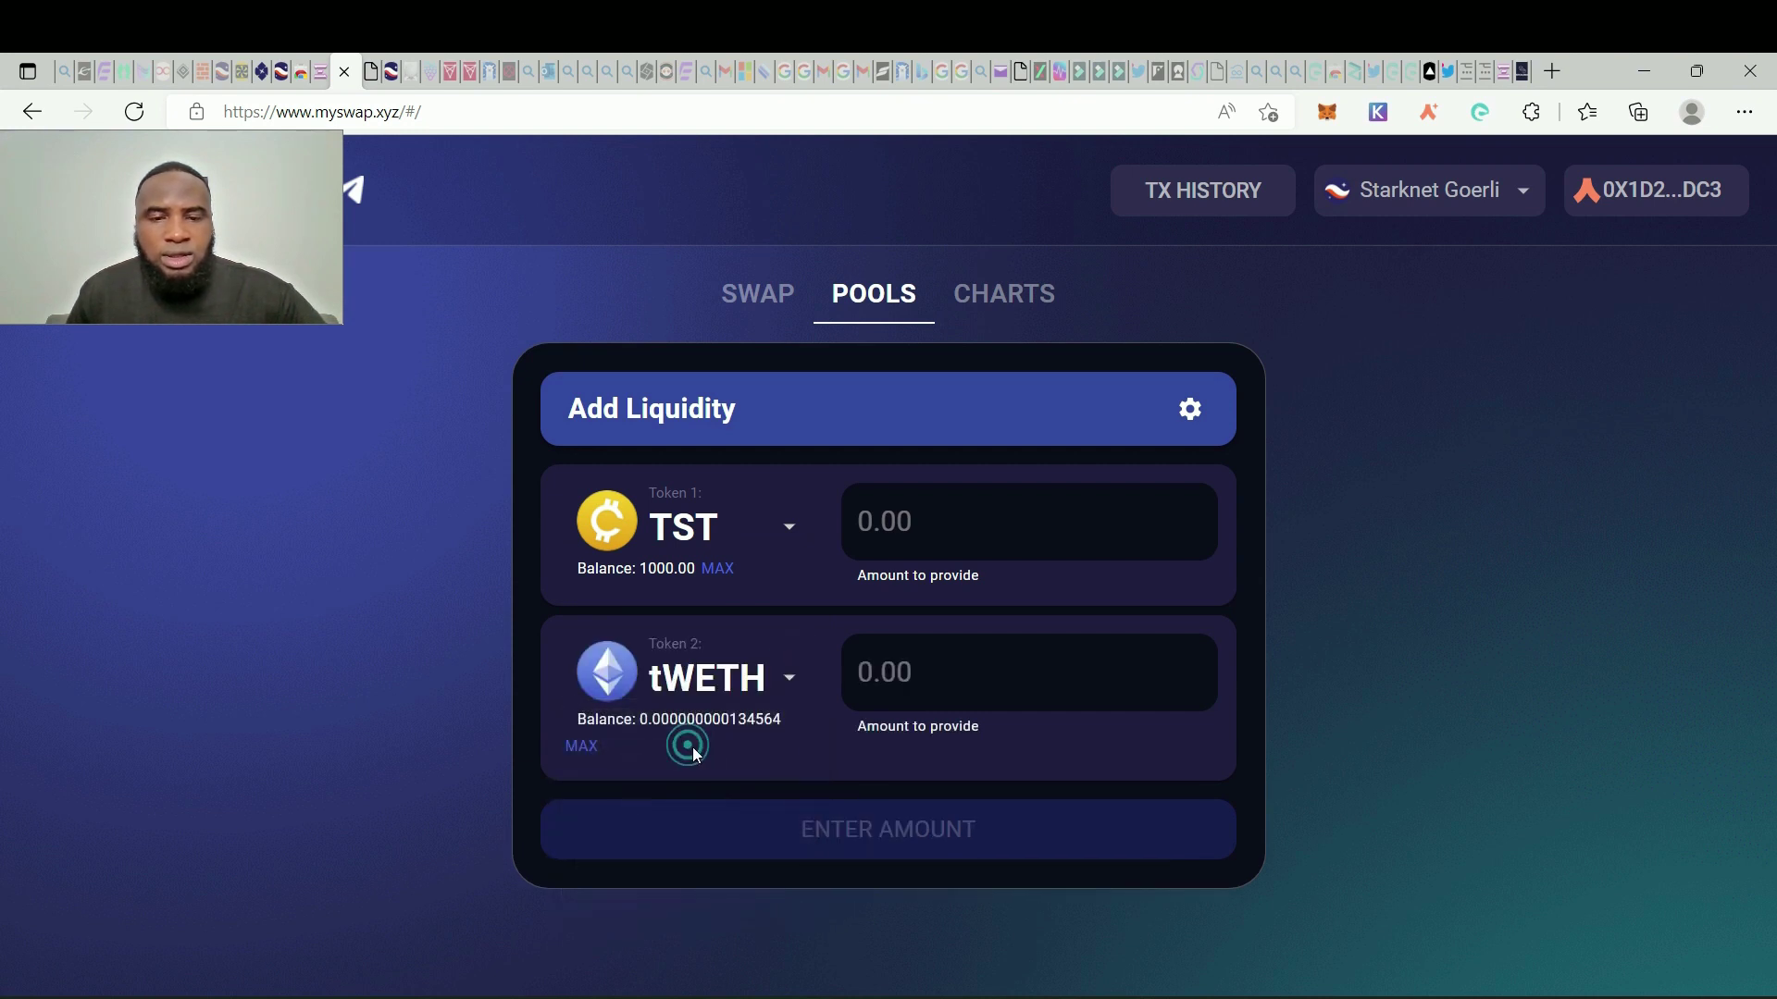
{"action": "left_click", "coordinate": [918, 521]}
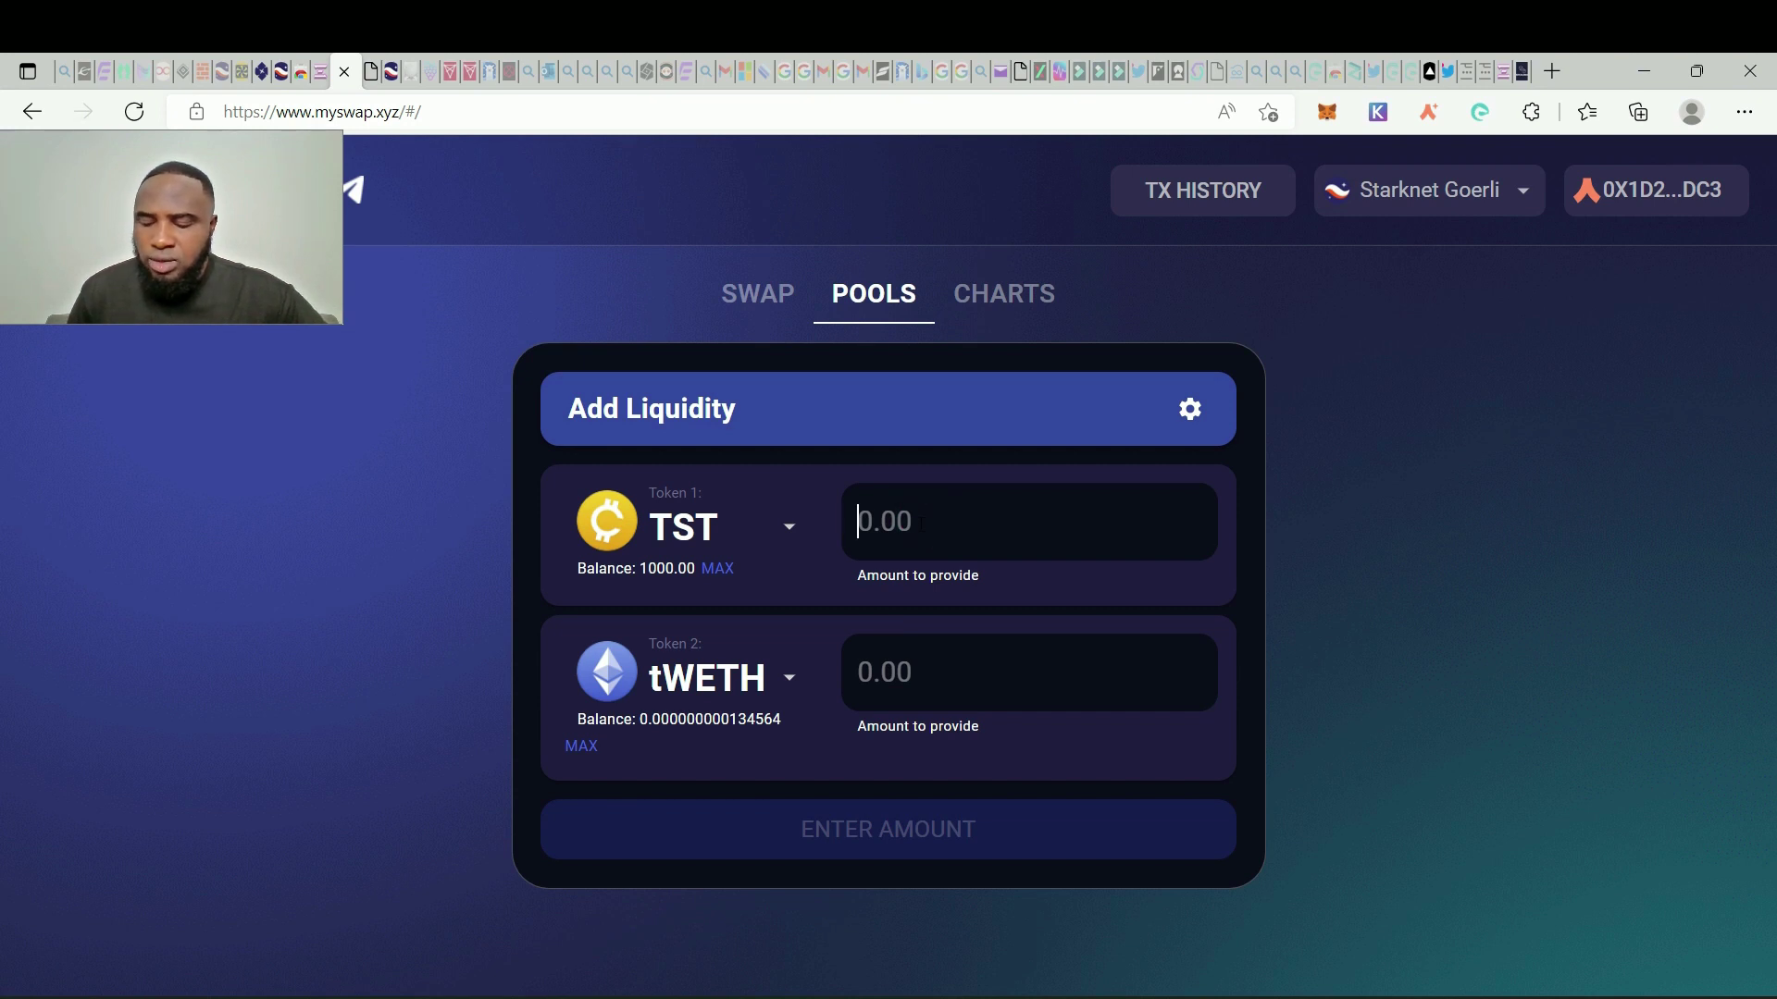
{"action": "type", "text": "300"}
{"action": "scroll", "coordinate": [959, 876], "scroll_direction": "down", "scroll_amount": 1}
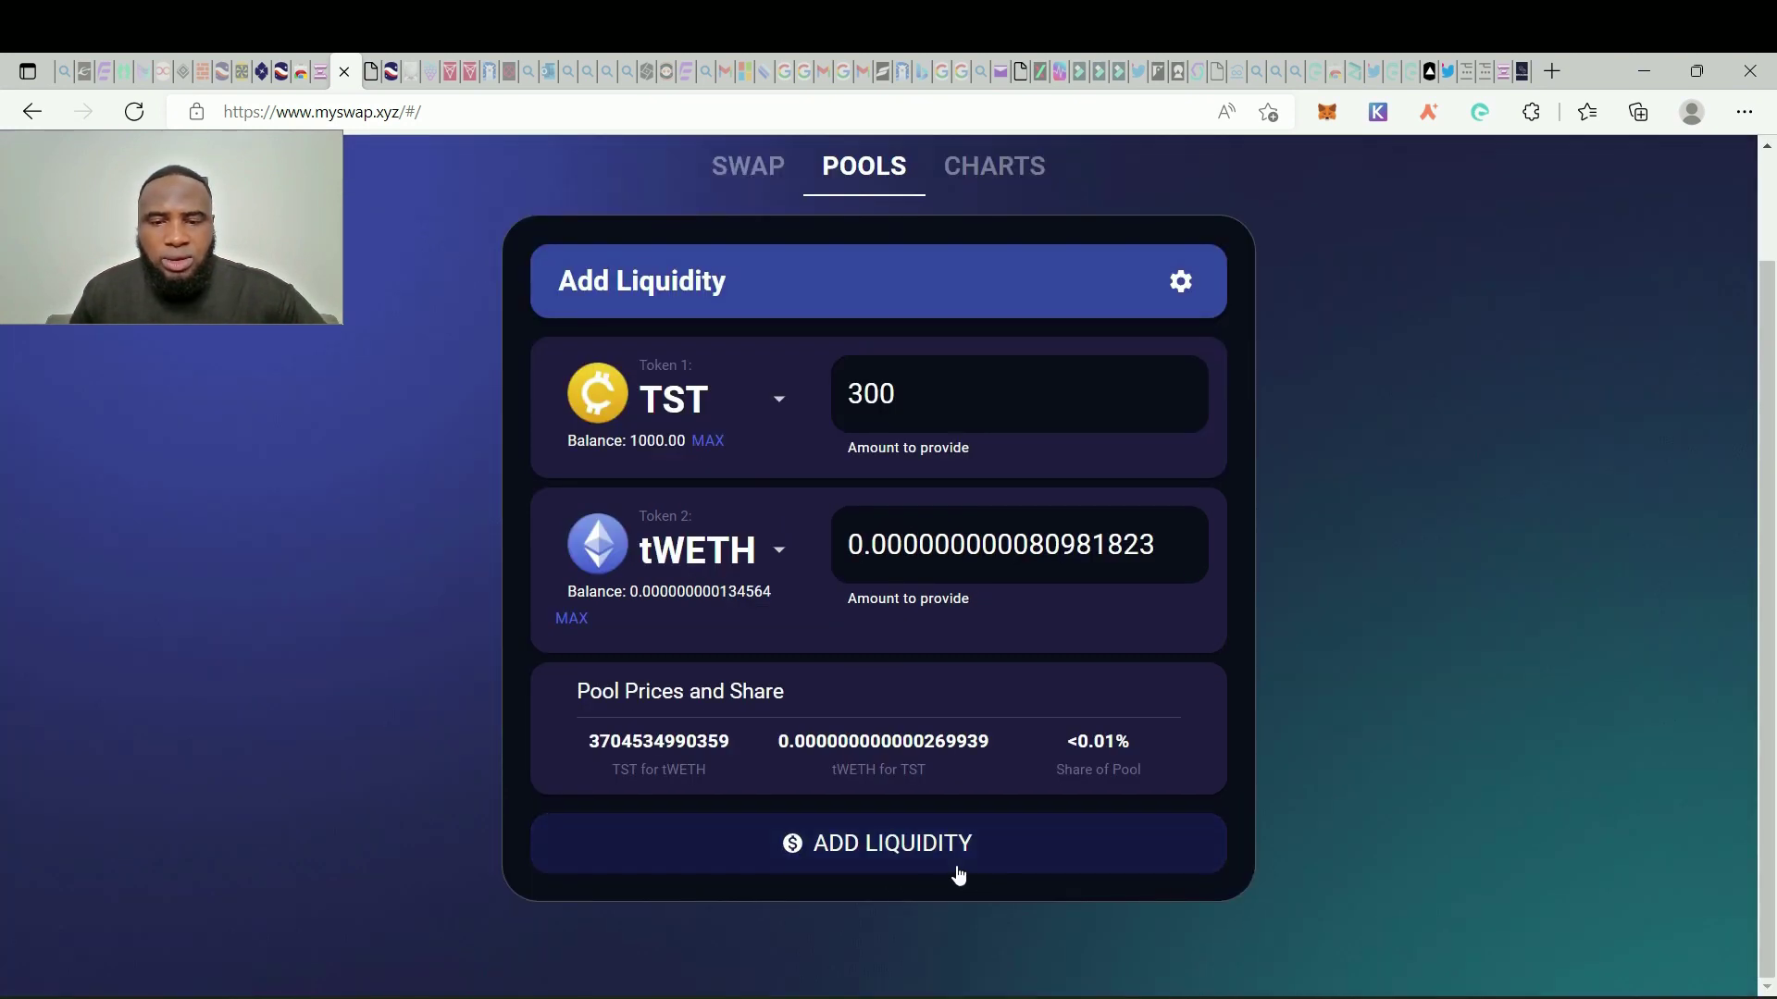
{"action": "left_click", "coordinate": [956, 851]}
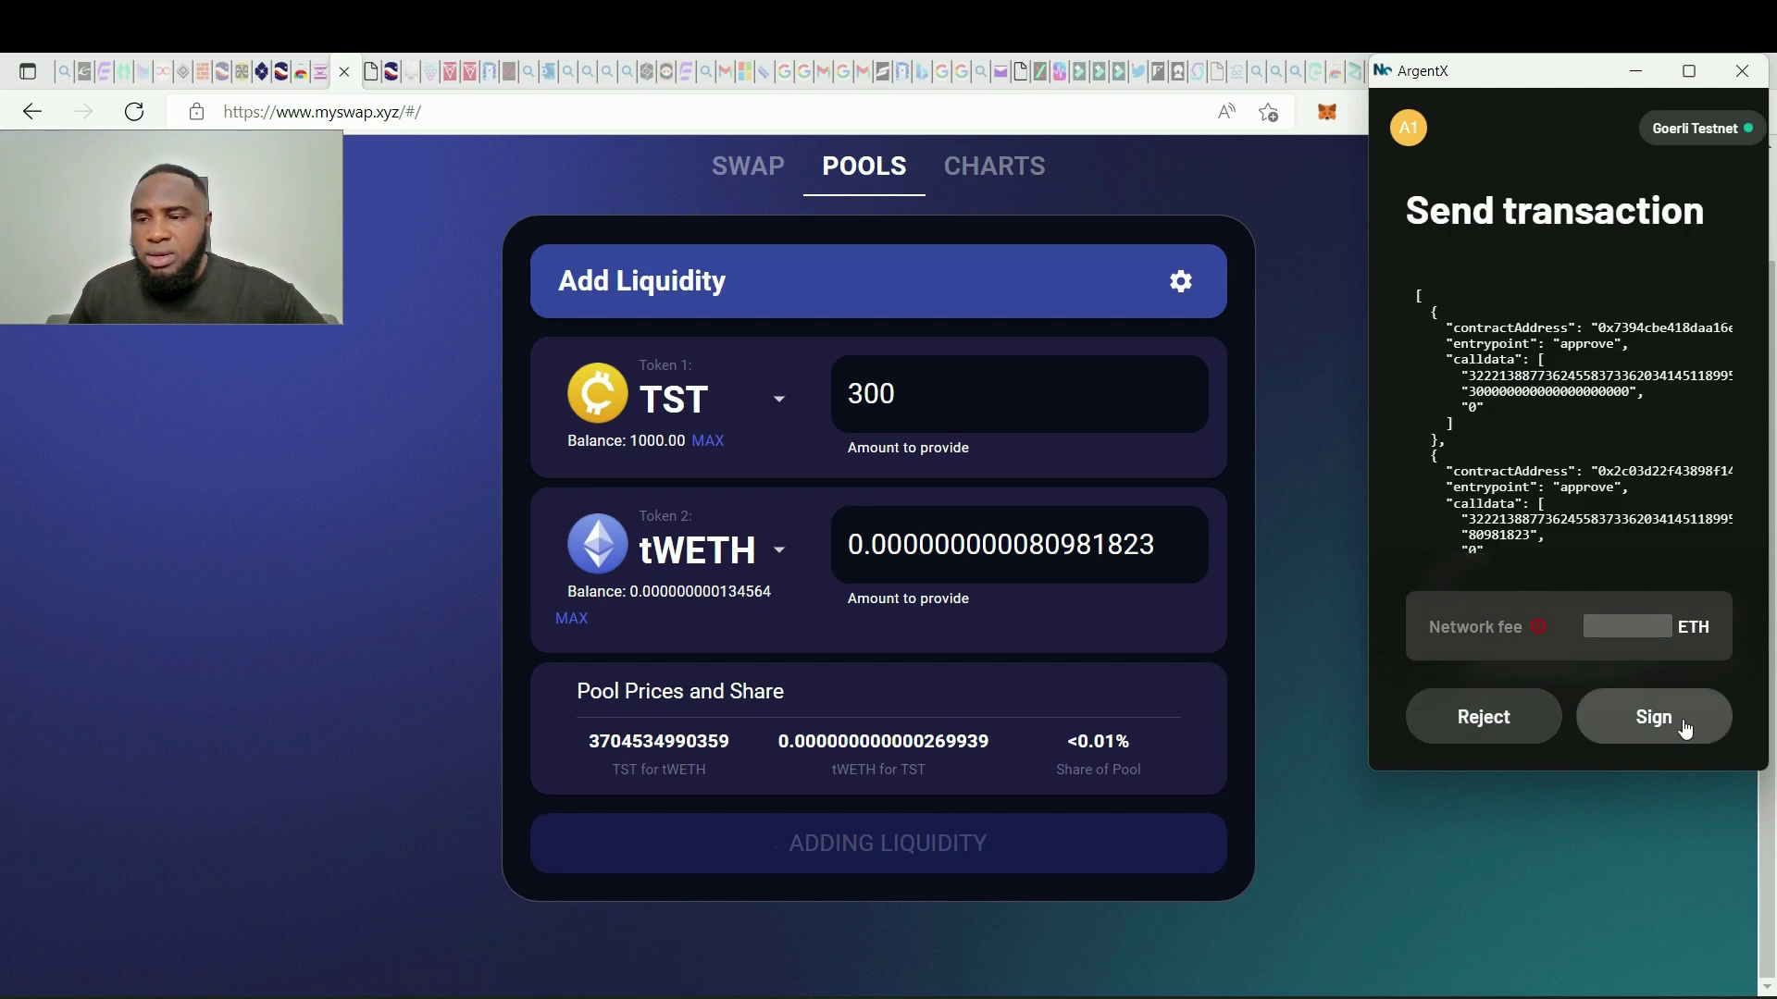
{"action": "left_click", "coordinate": [1682, 723]}
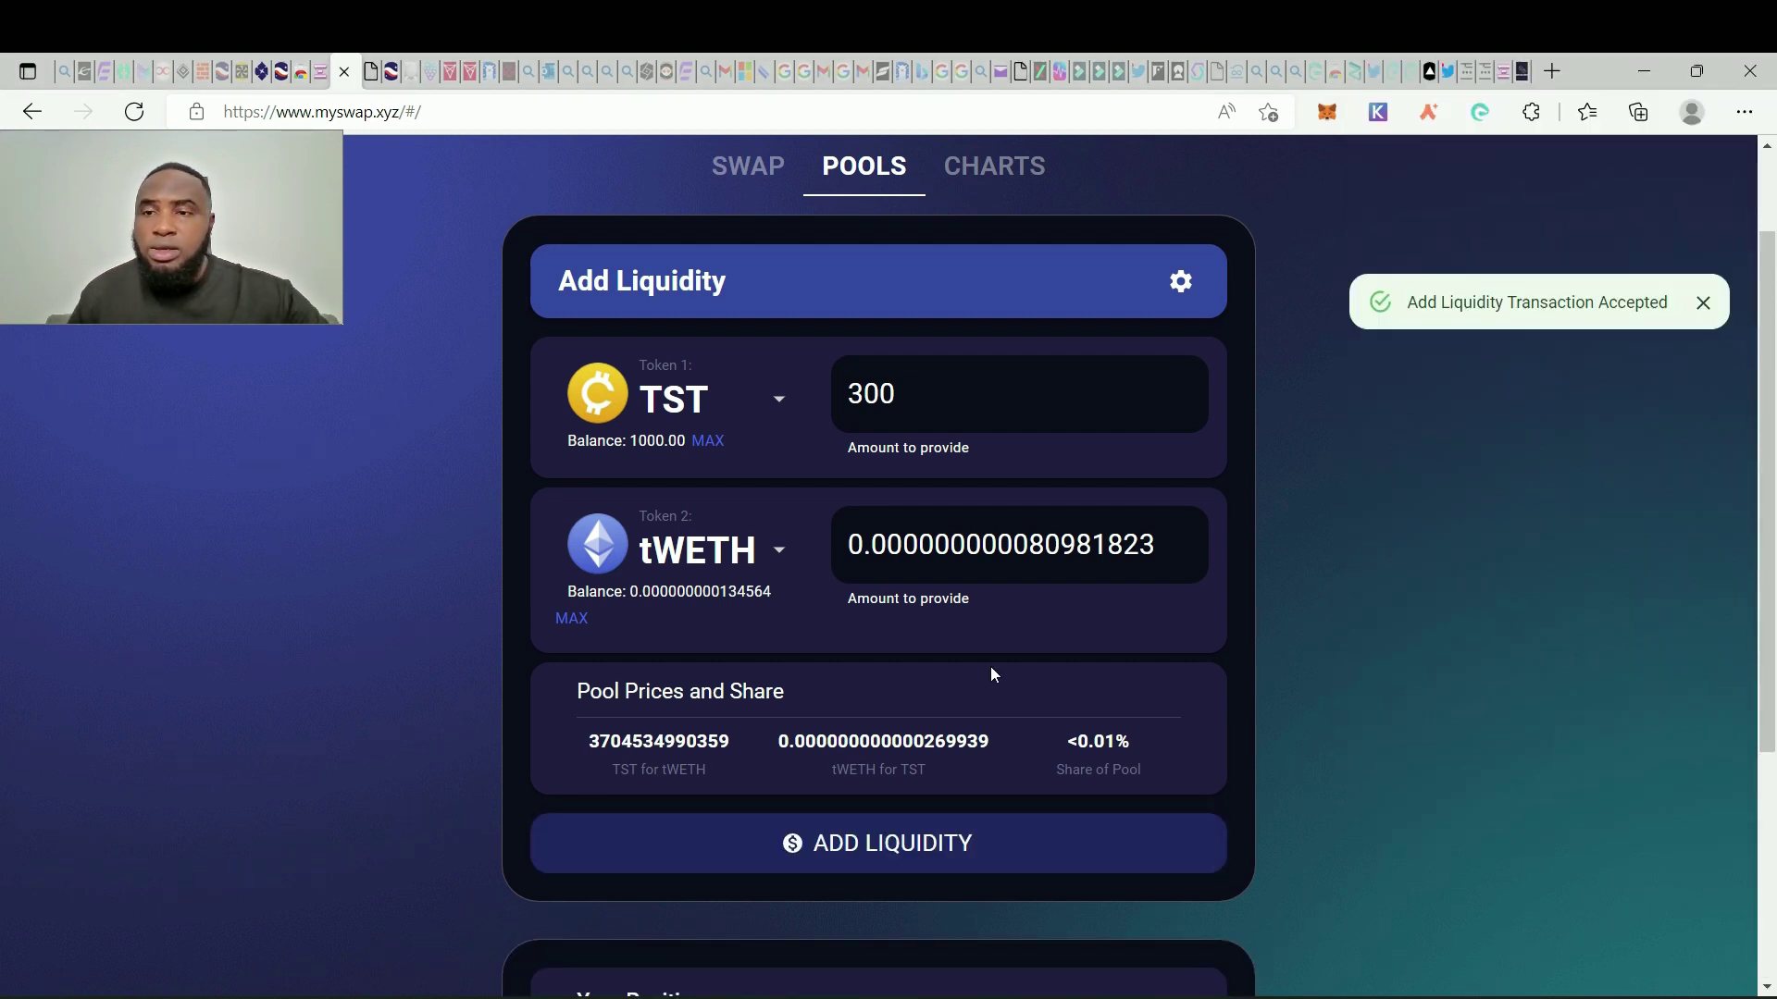
{"action": "scroll", "coordinate": [1369, 653], "scroll_direction": "down", "scroll_amount": 4}
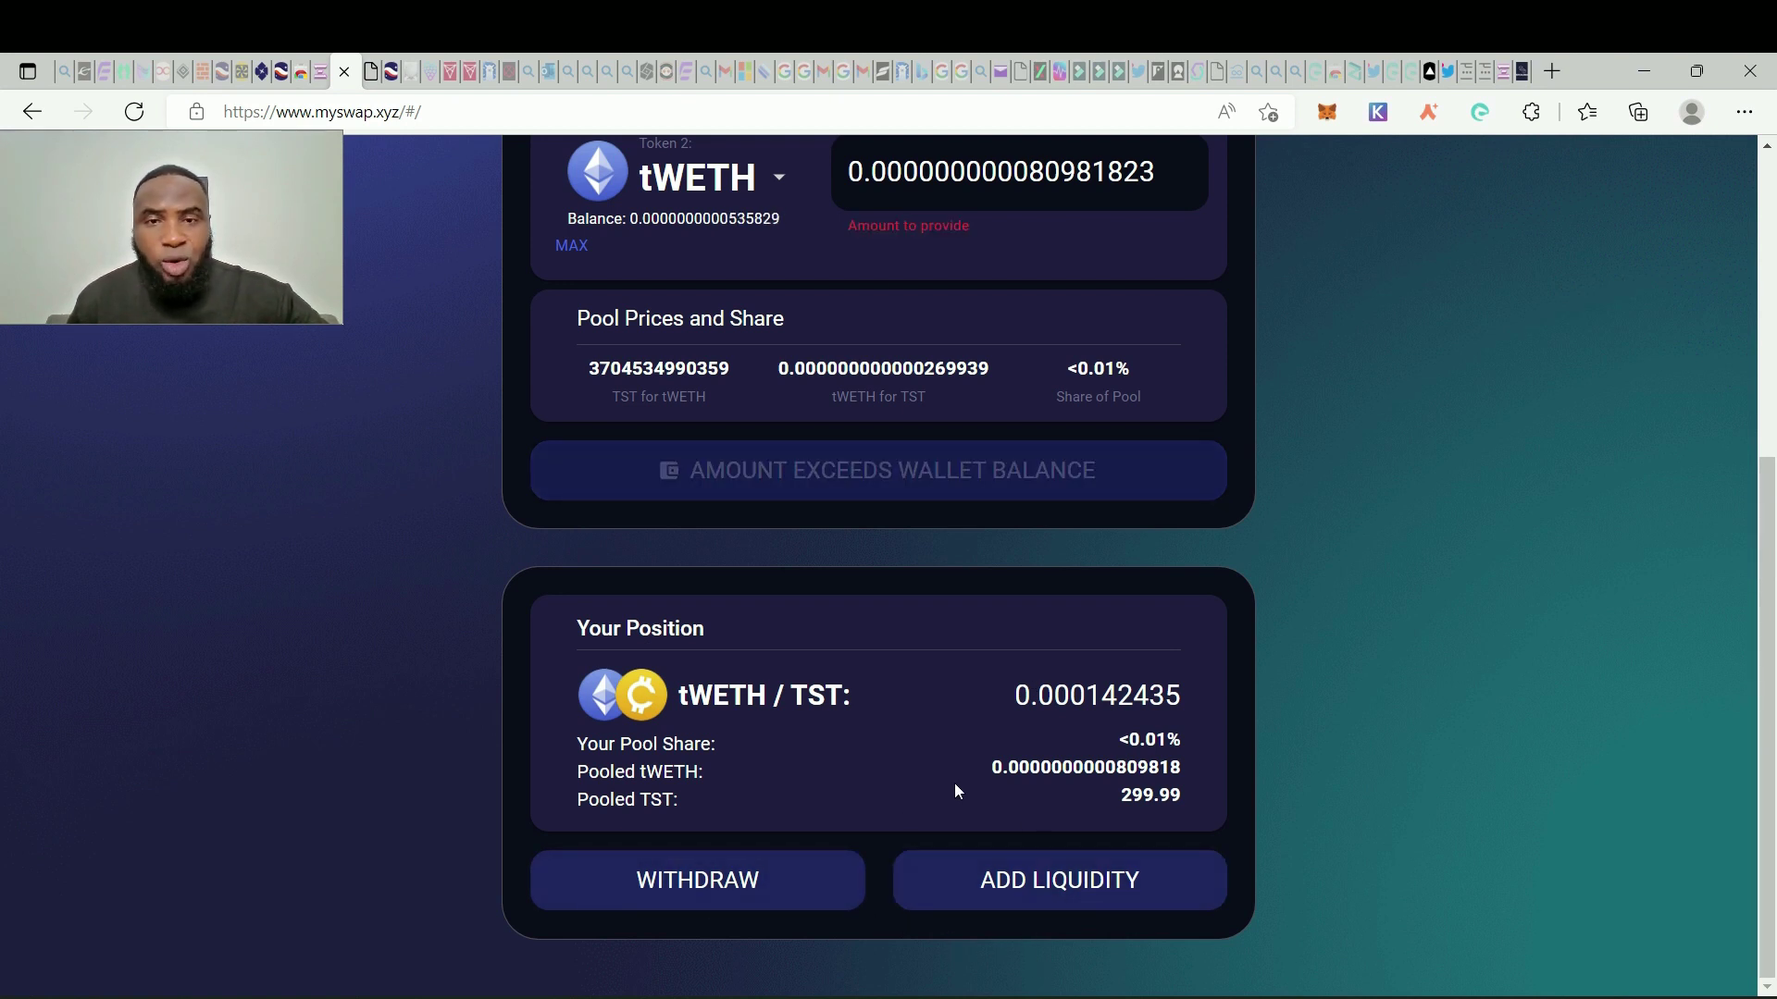
Step: Switch the second pool token to tUSDC and add 300 TST liquidity, signing in Argent X
{"action": "scroll", "coordinate": [985, 712], "scroll_direction": "up", "scroll_amount": 5}
{"action": "left_click", "coordinate": [779, 664]}
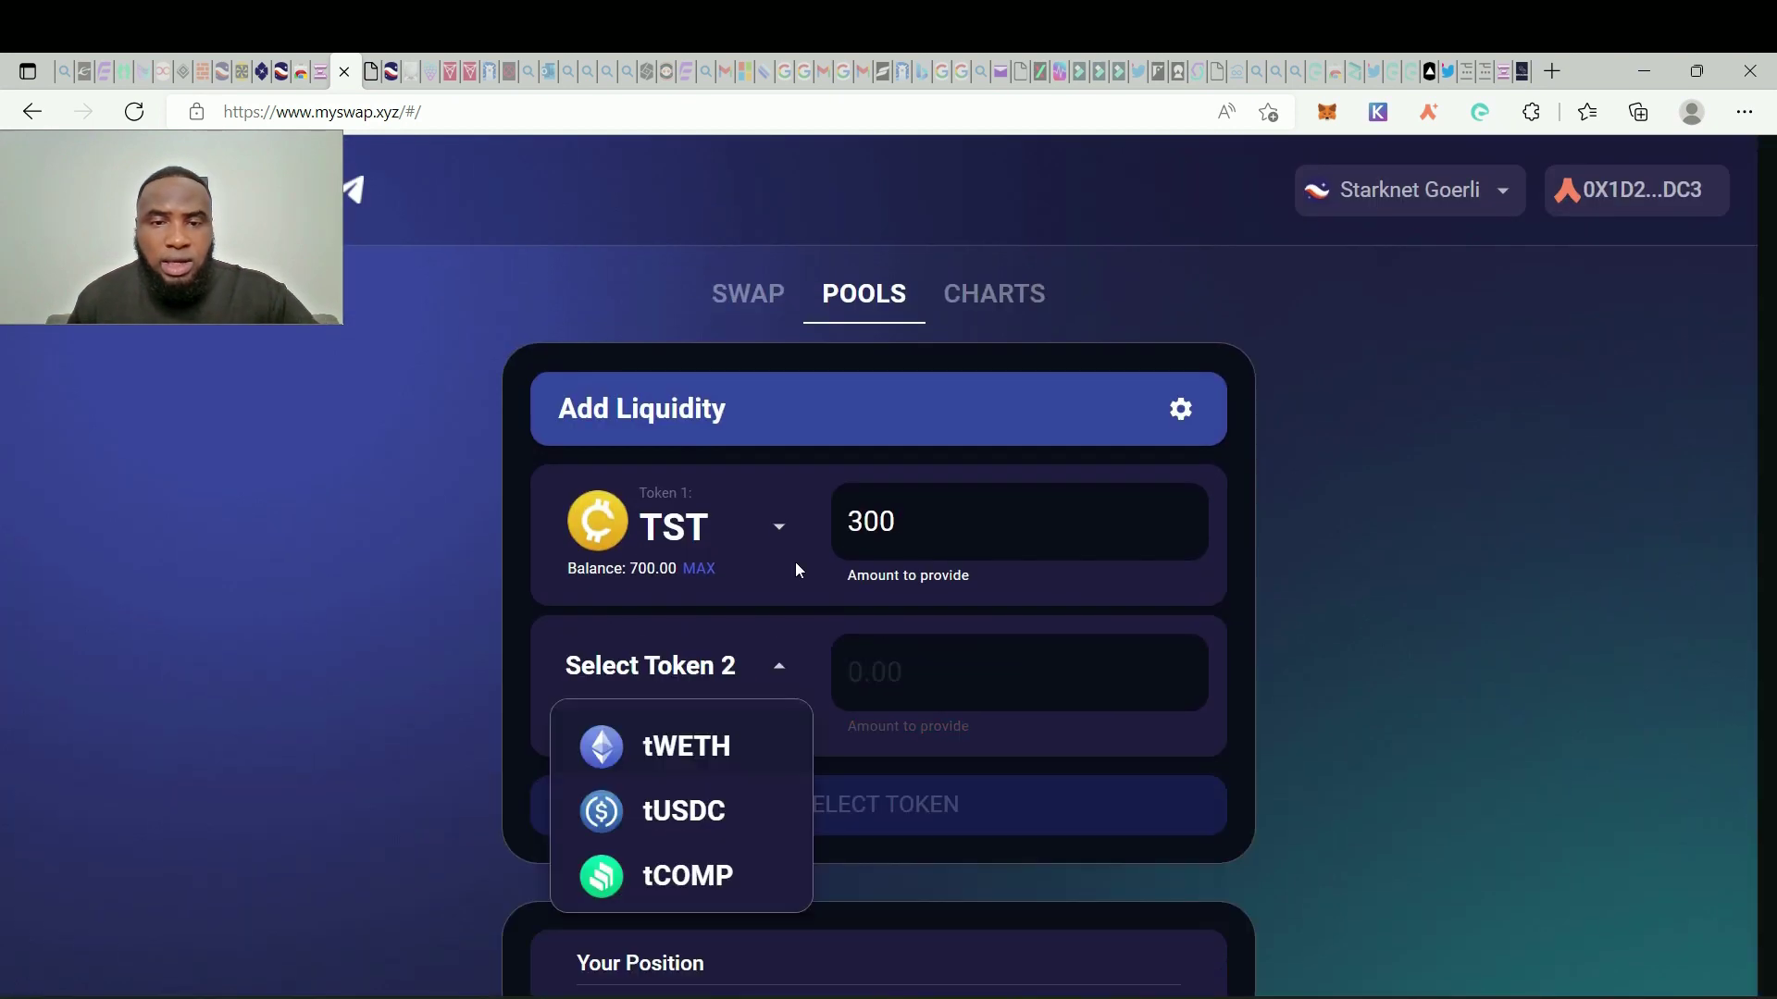
{"action": "left_click", "coordinate": [797, 598]}
{"action": "left_click", "coordinate": [780, 668]}
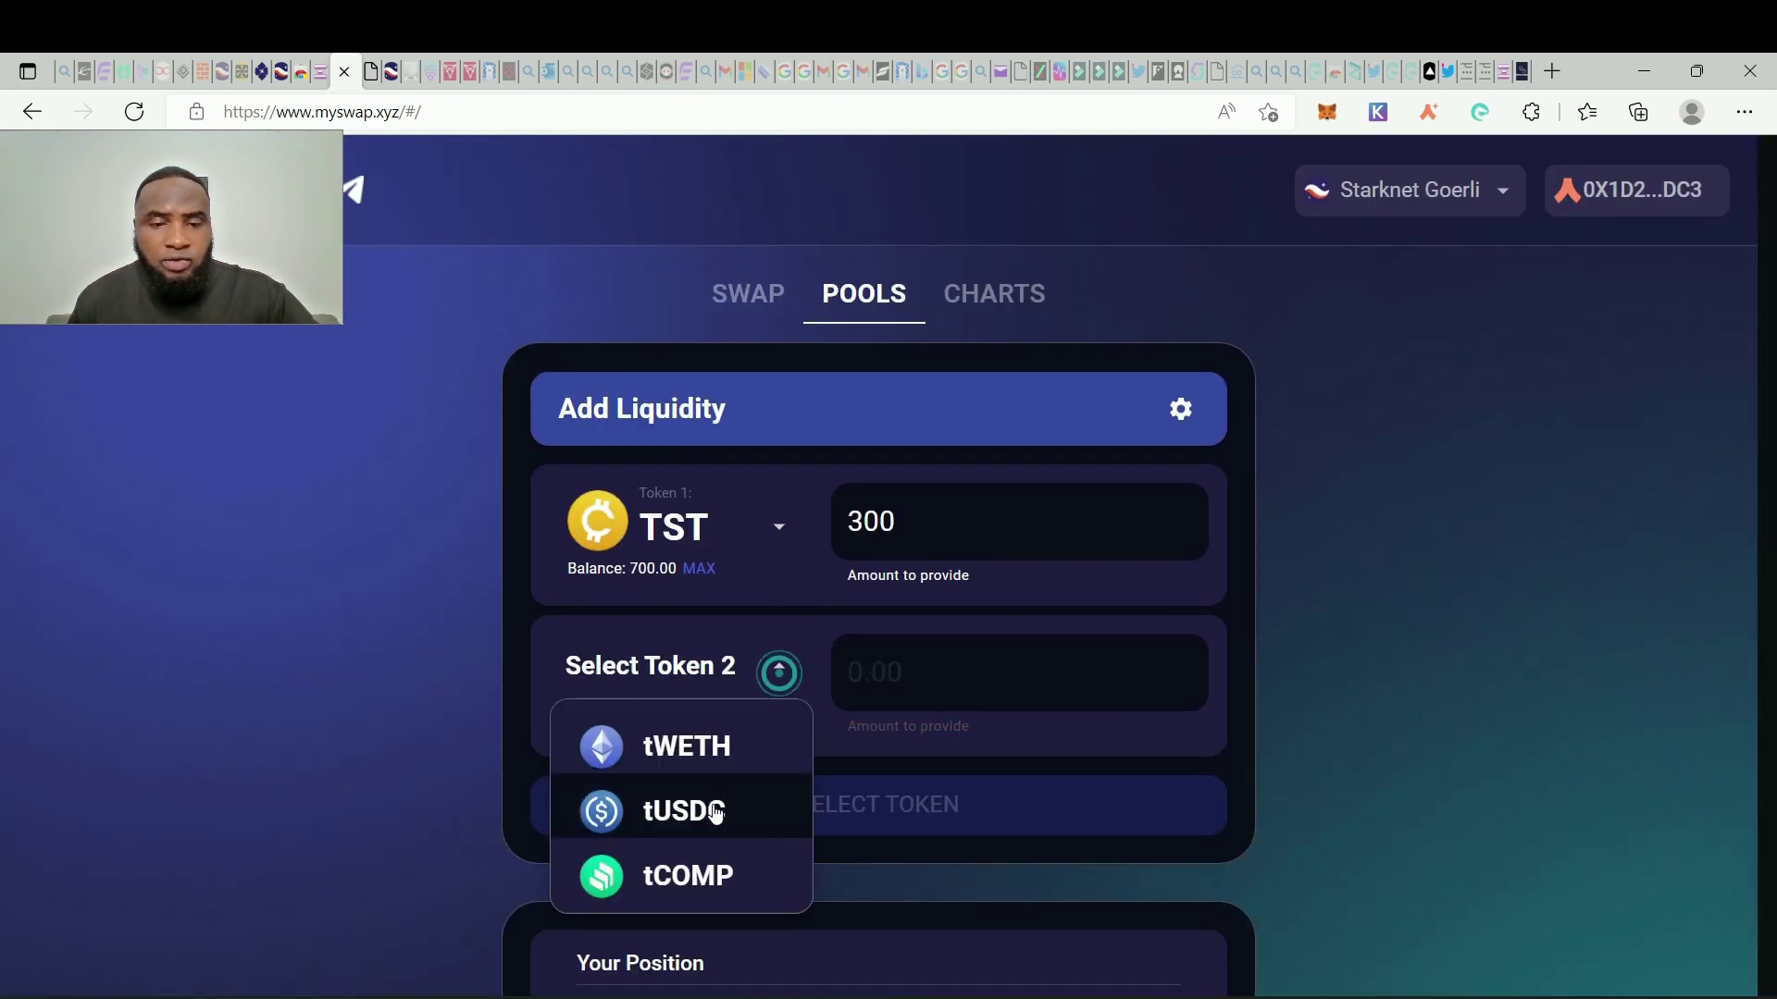
{"action": "left_click", "coordinate": [722, 812]}
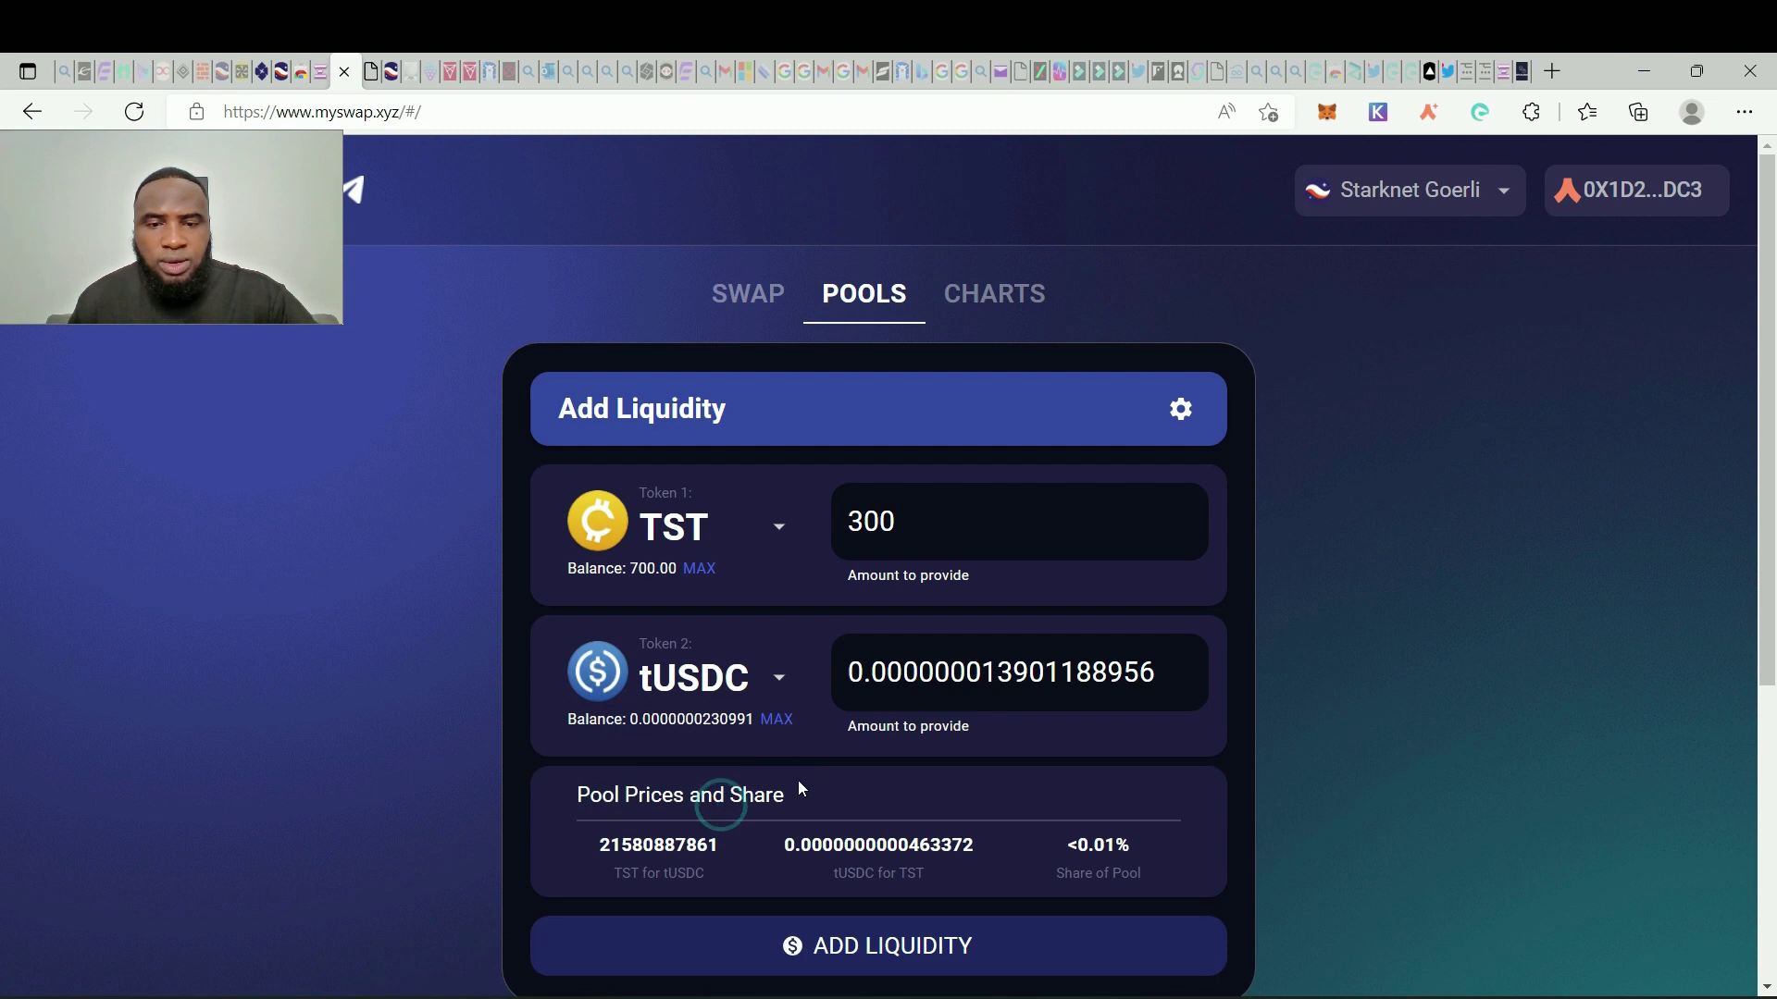
{"action": "scroll", "coordinate": [833, 833], "scroll_direction": "down", "scroll_amount": 4}
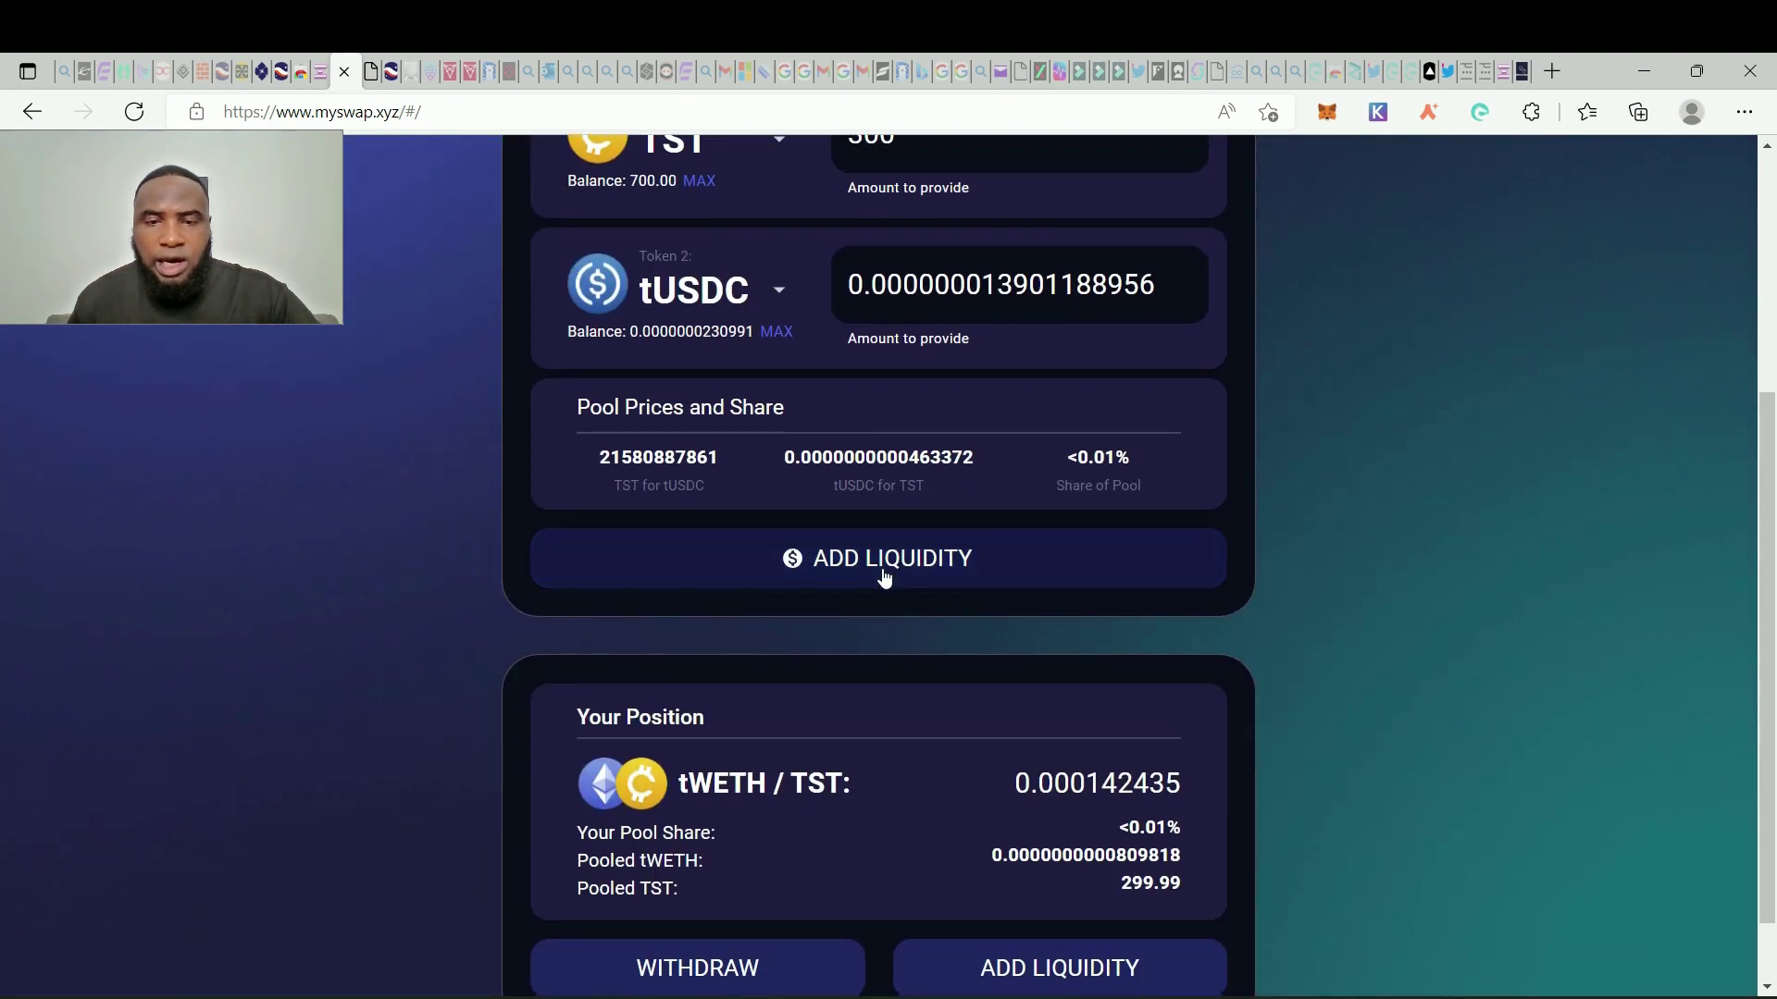
{"action": "left_click", "coordinate": [885, 566]}
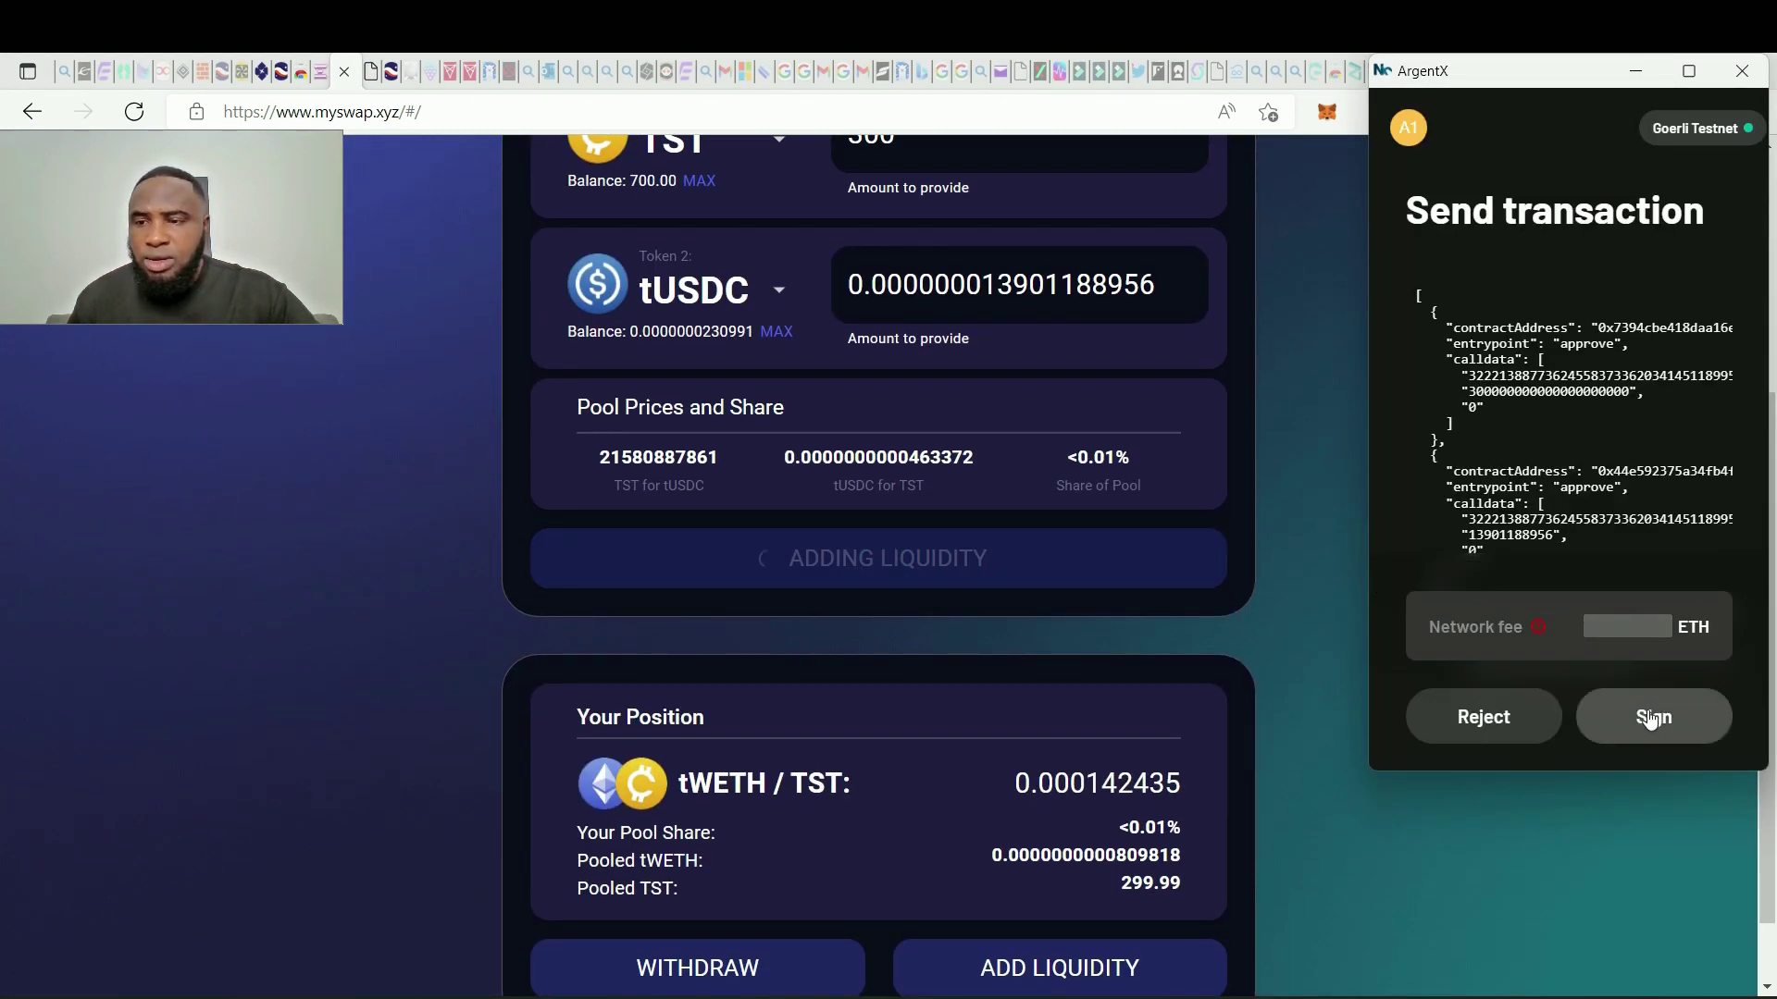
{"action": "left_click", "coordinate": [1653, 719]}
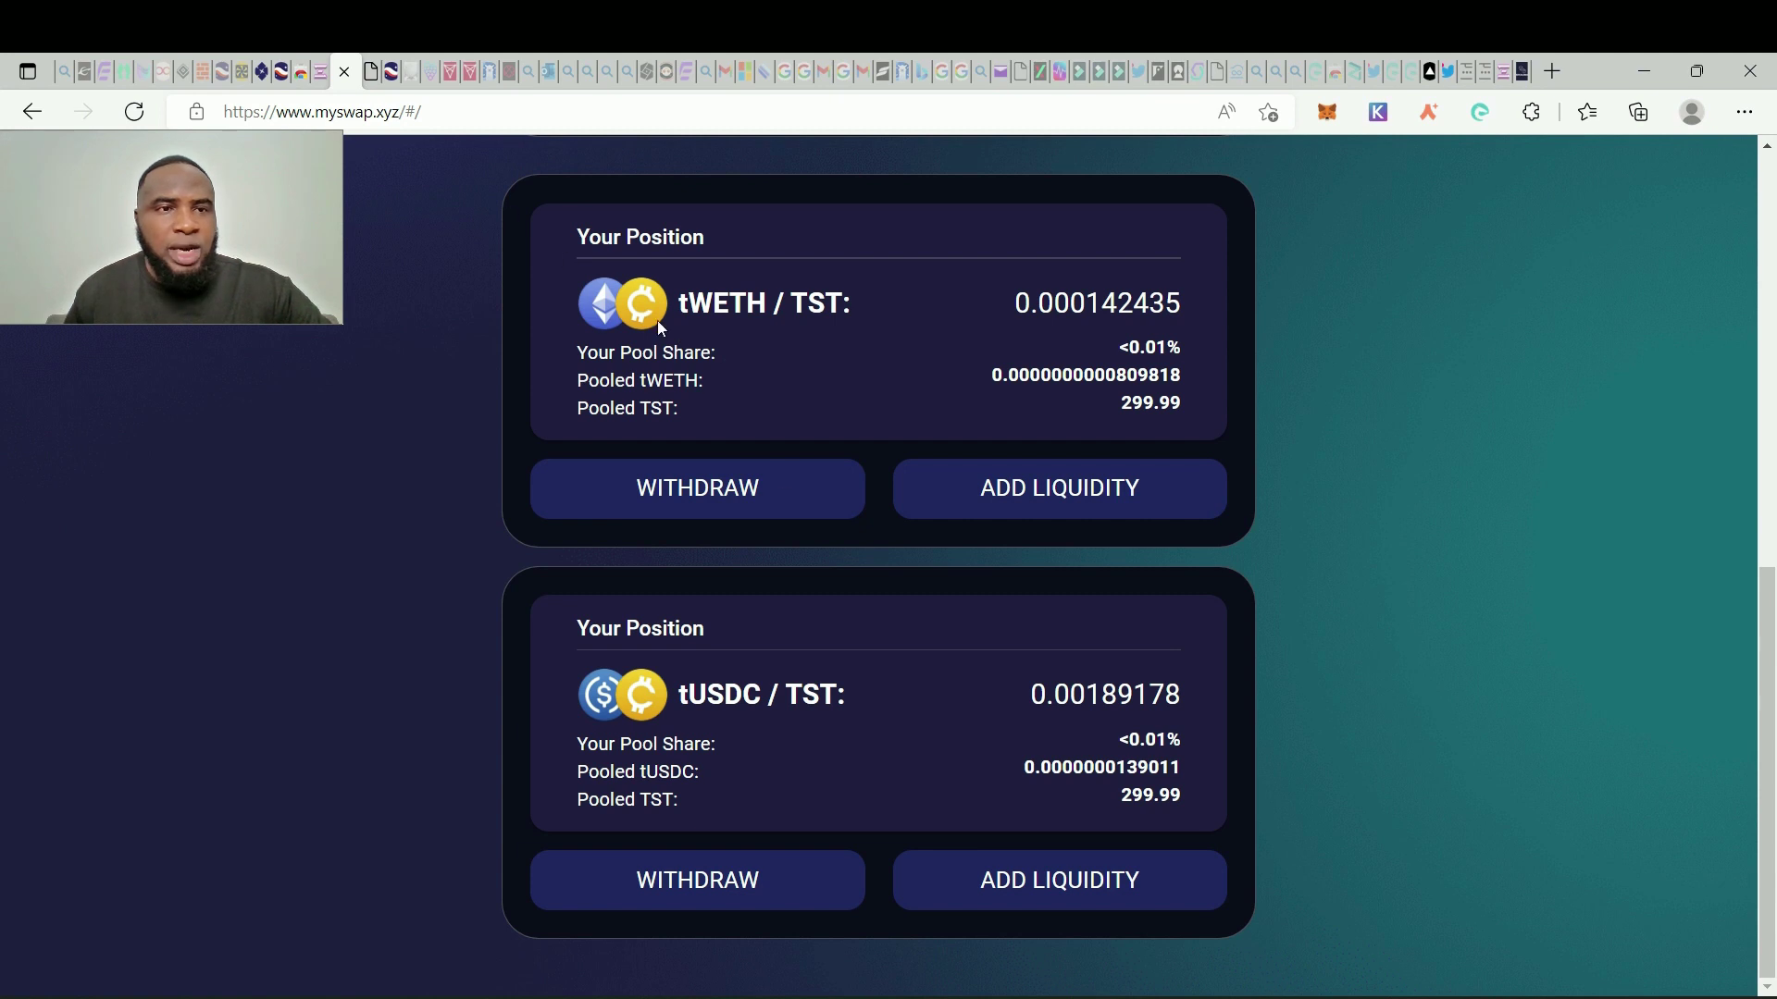
Step: Remove 25% of the tWETH/TST liquidity, sign the withdrawal, and return to the swap form
{"action": "left_click", "coordinate": [741, 489]}
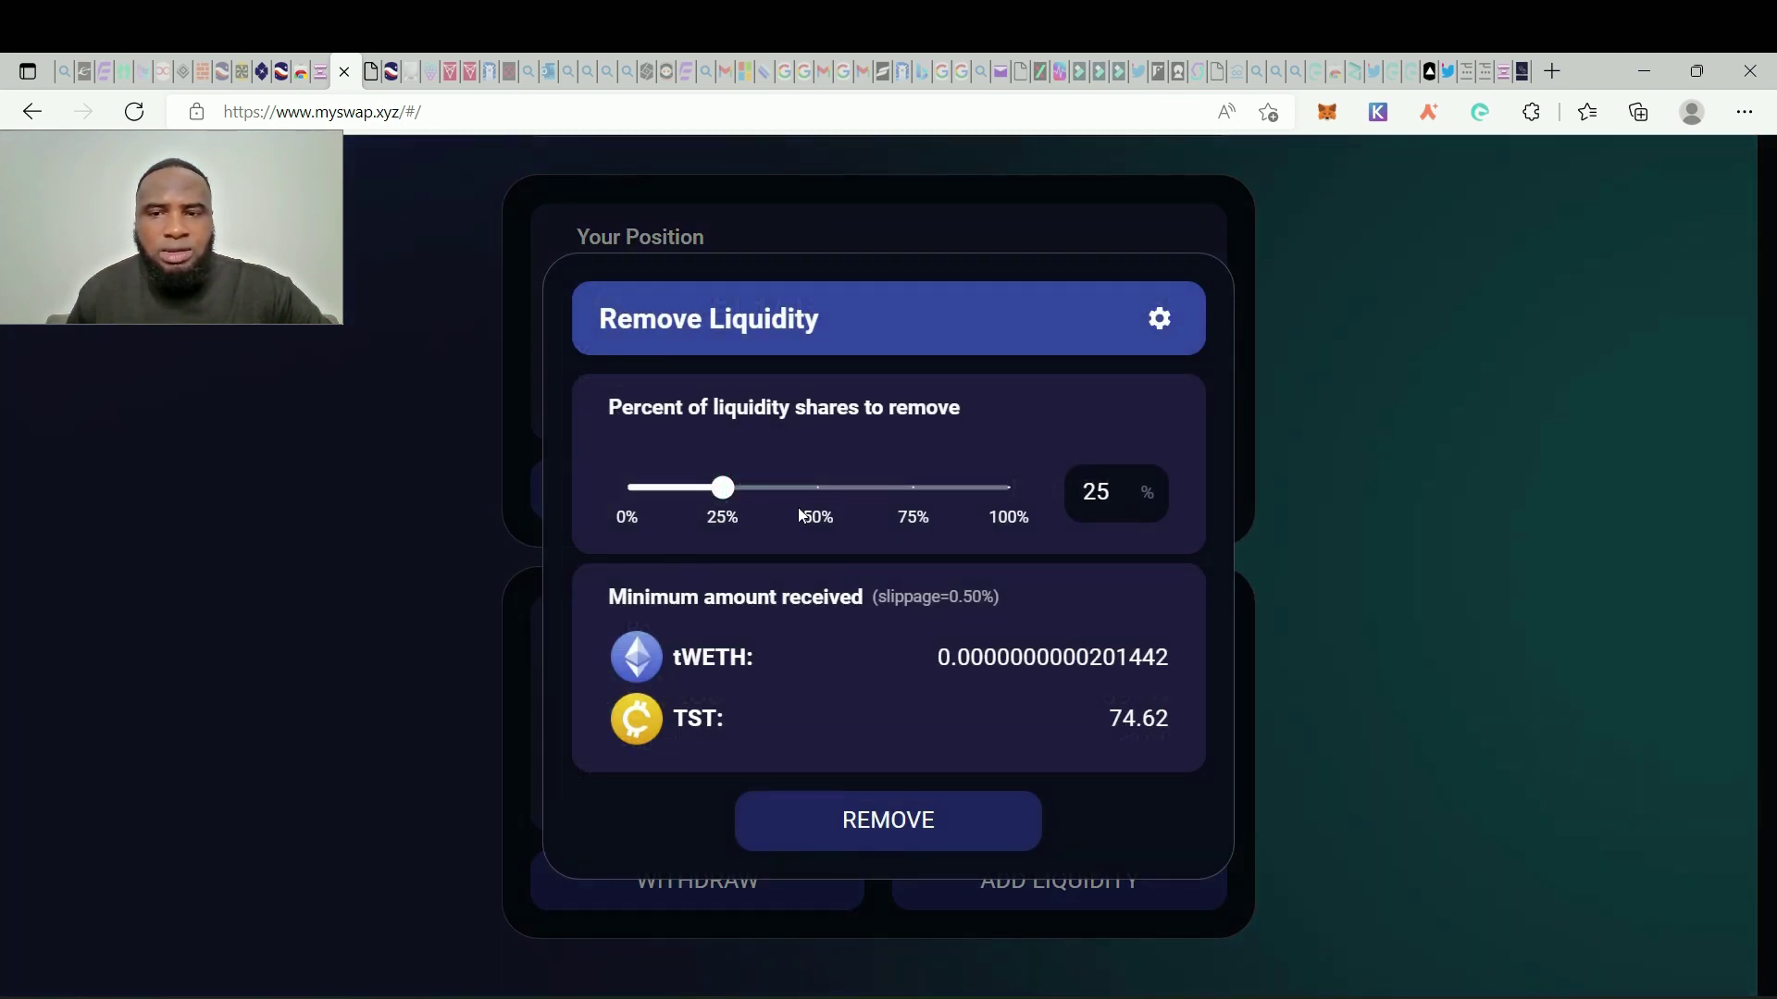
{"action": "mouse_move", "coordinate": [725, 504]}
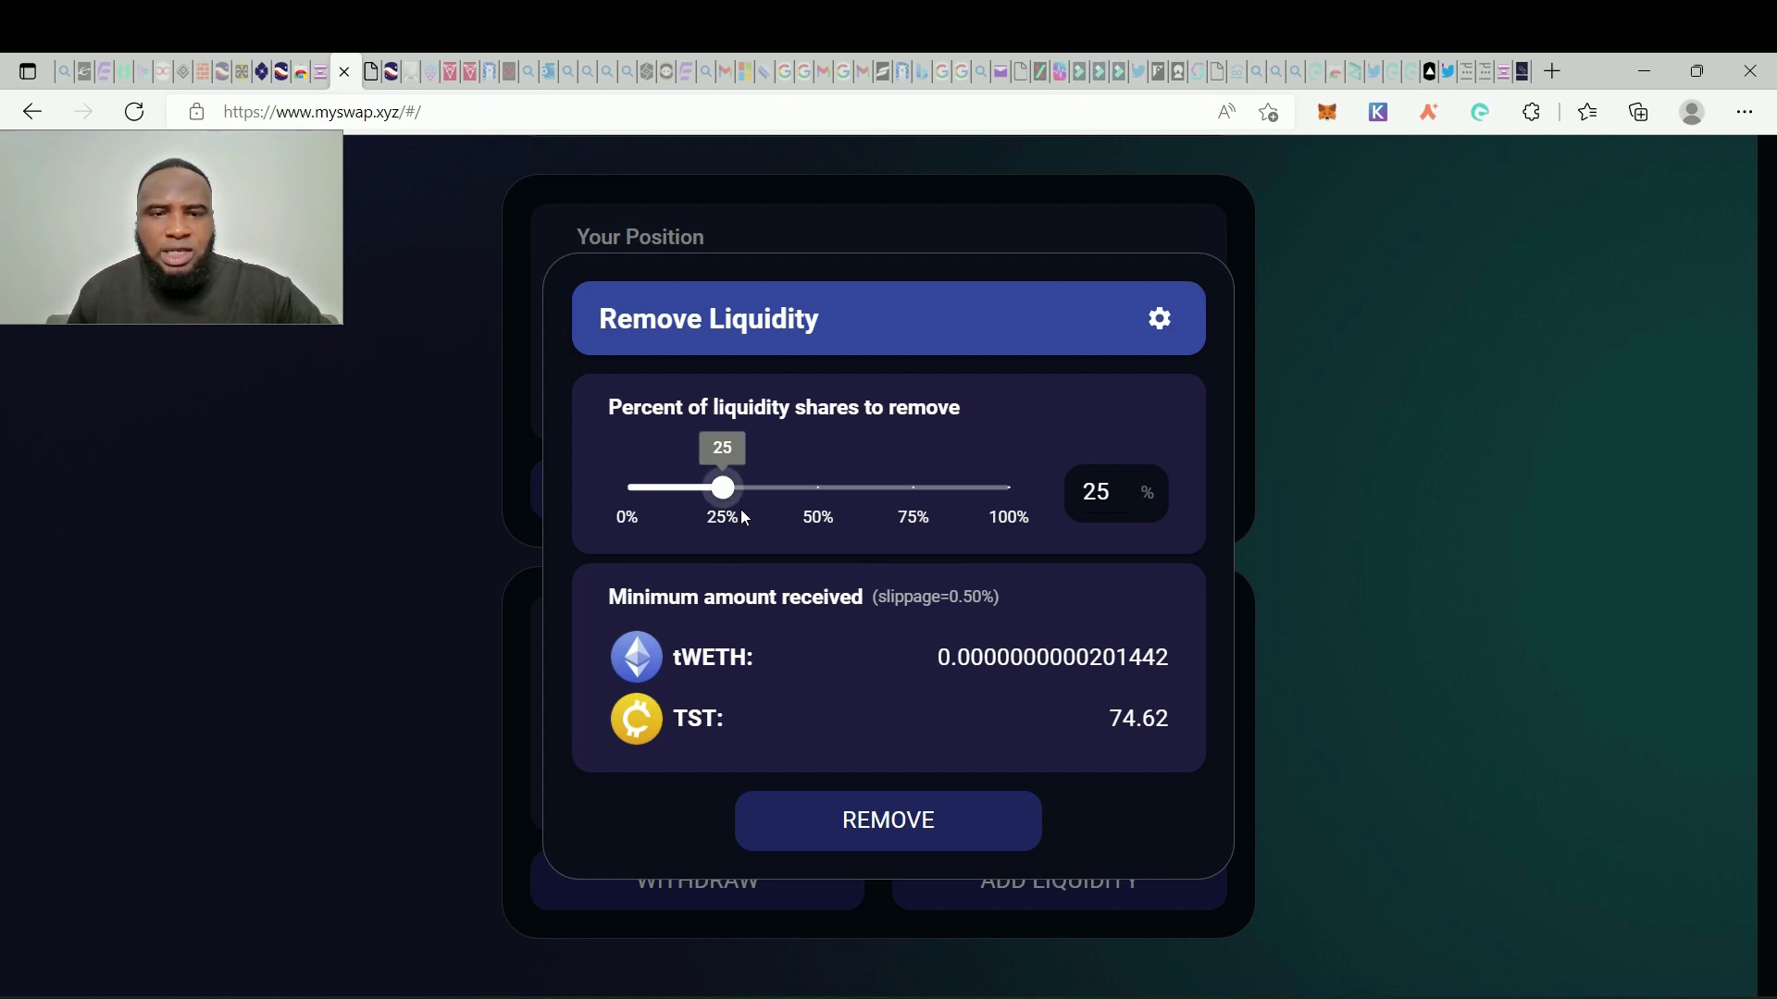
{"action": "left_click", "coordinate": [928, 826]}
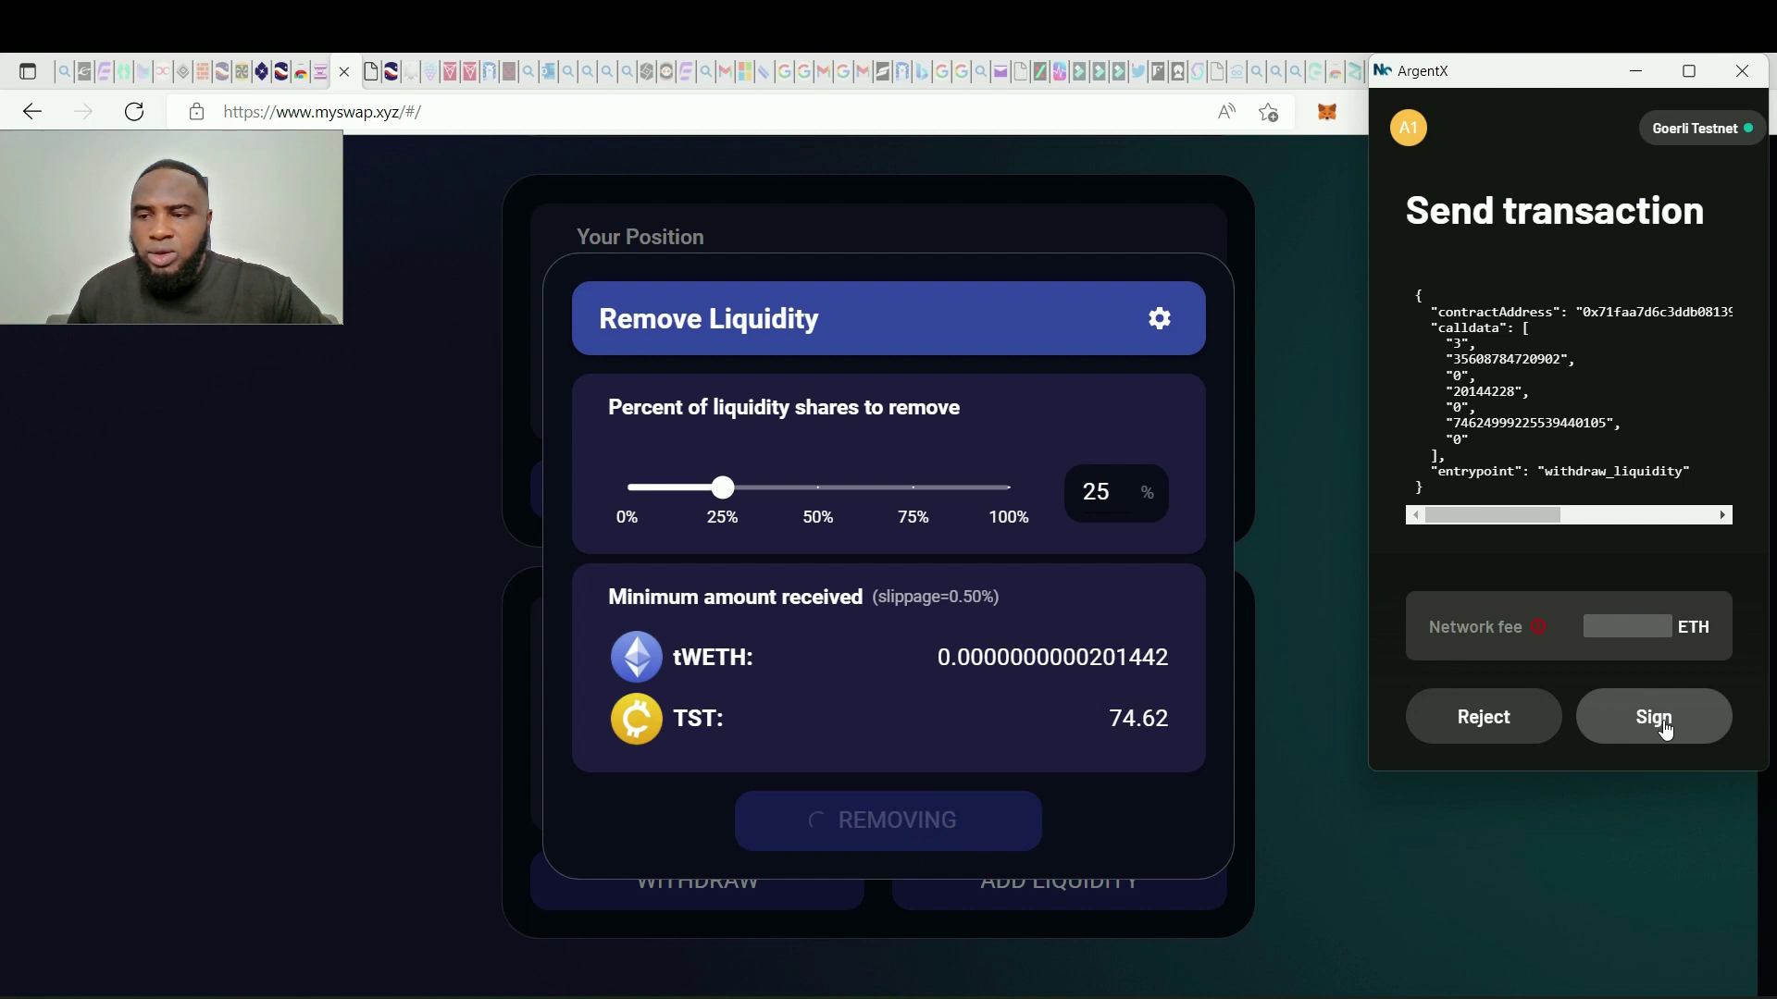
{"action": "left_click", "coordinate": [1663, 729]}
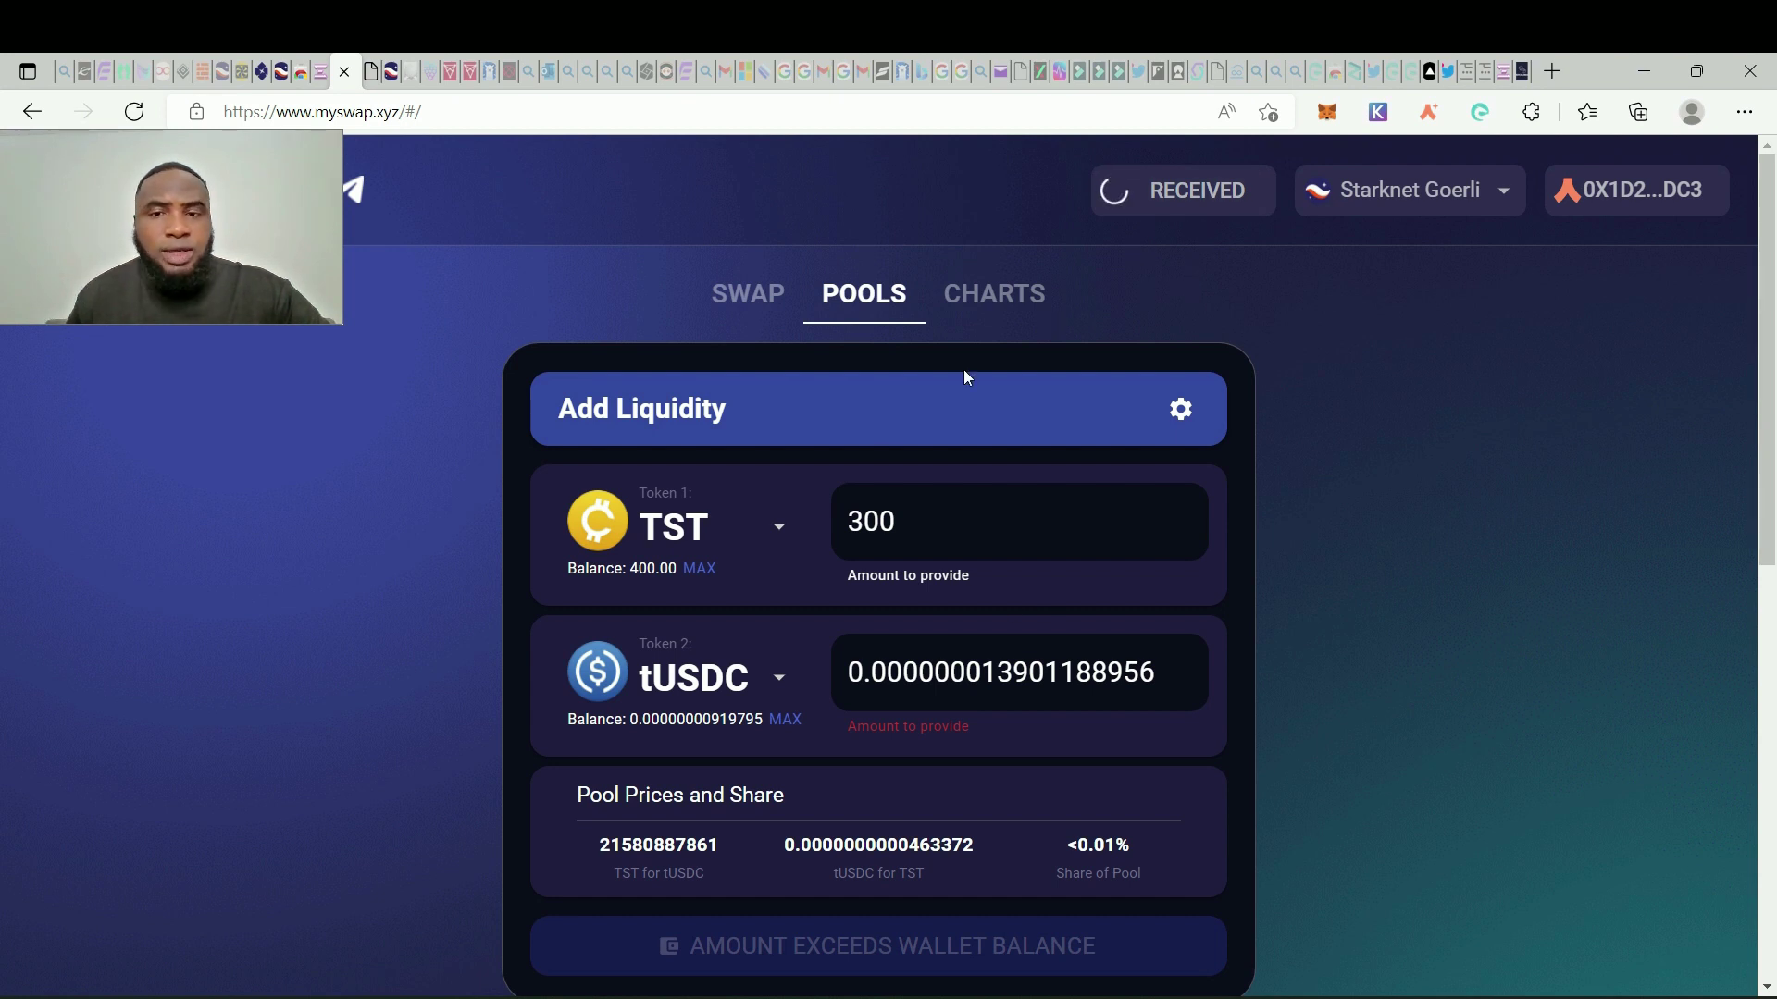
{"action": "left_click", "coordinate": [754, 295]}
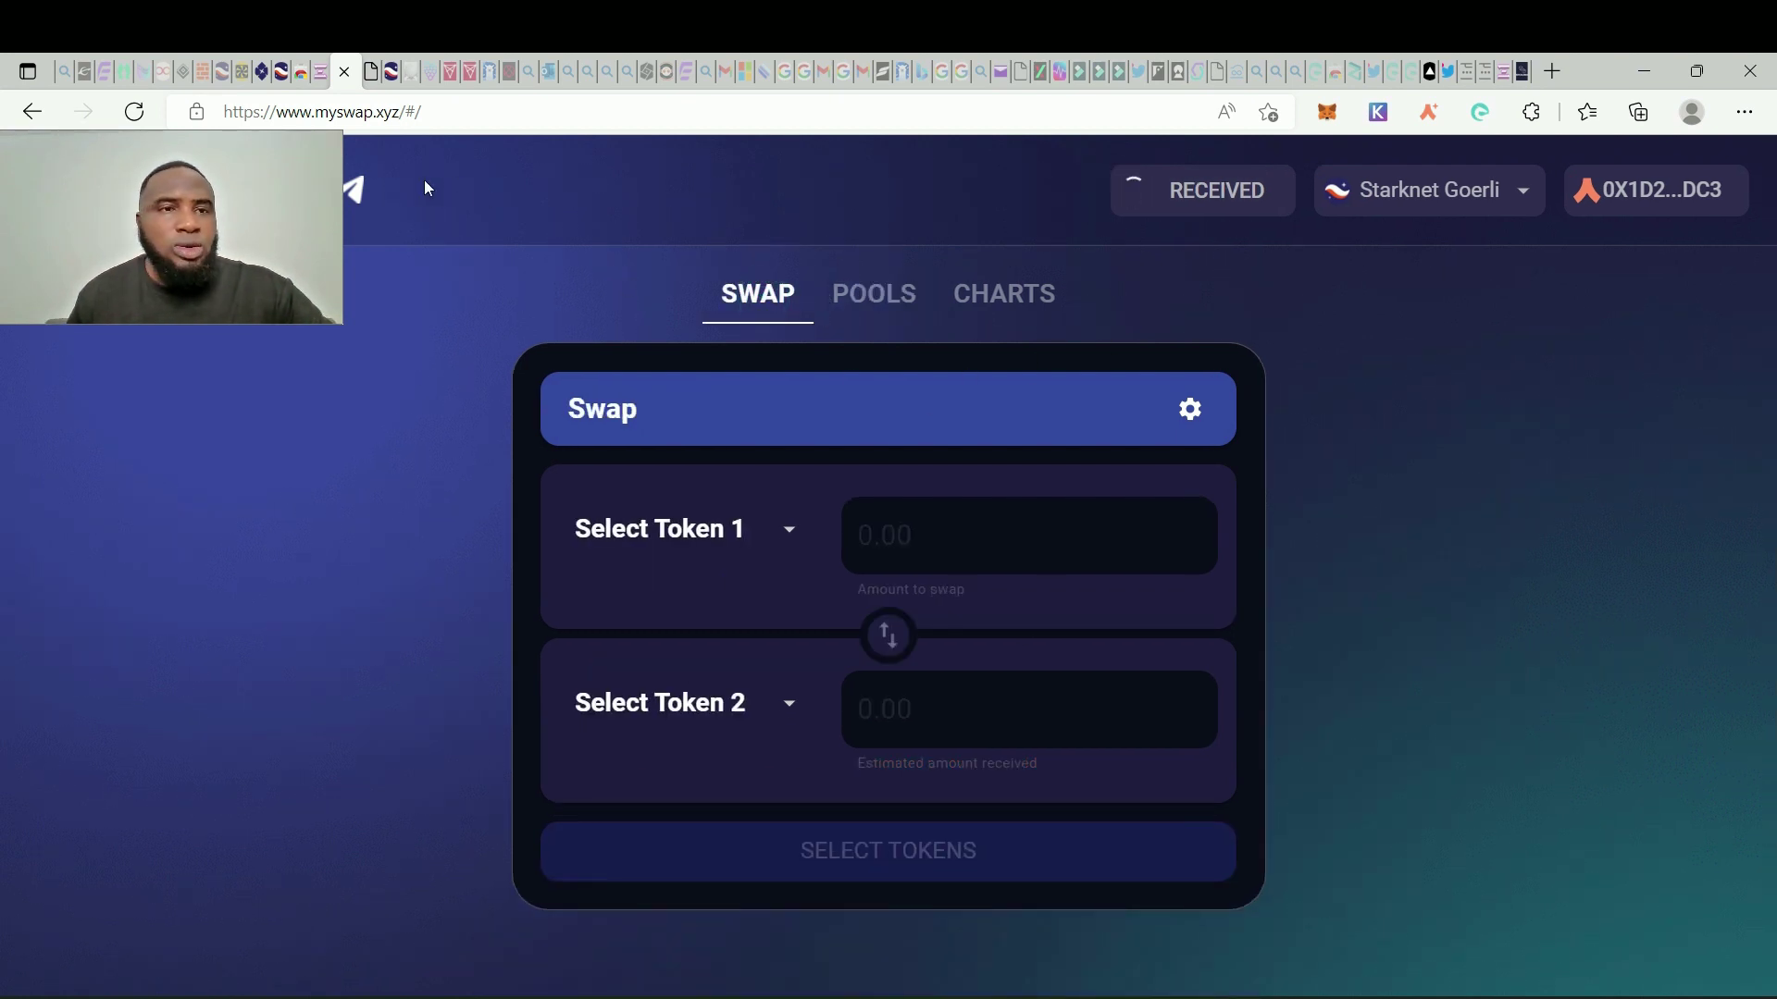
Step: On JediSwap, copy the wallet's account address from the Argent X account details
{"action": "left_click", "coordinate": [321, 71]}
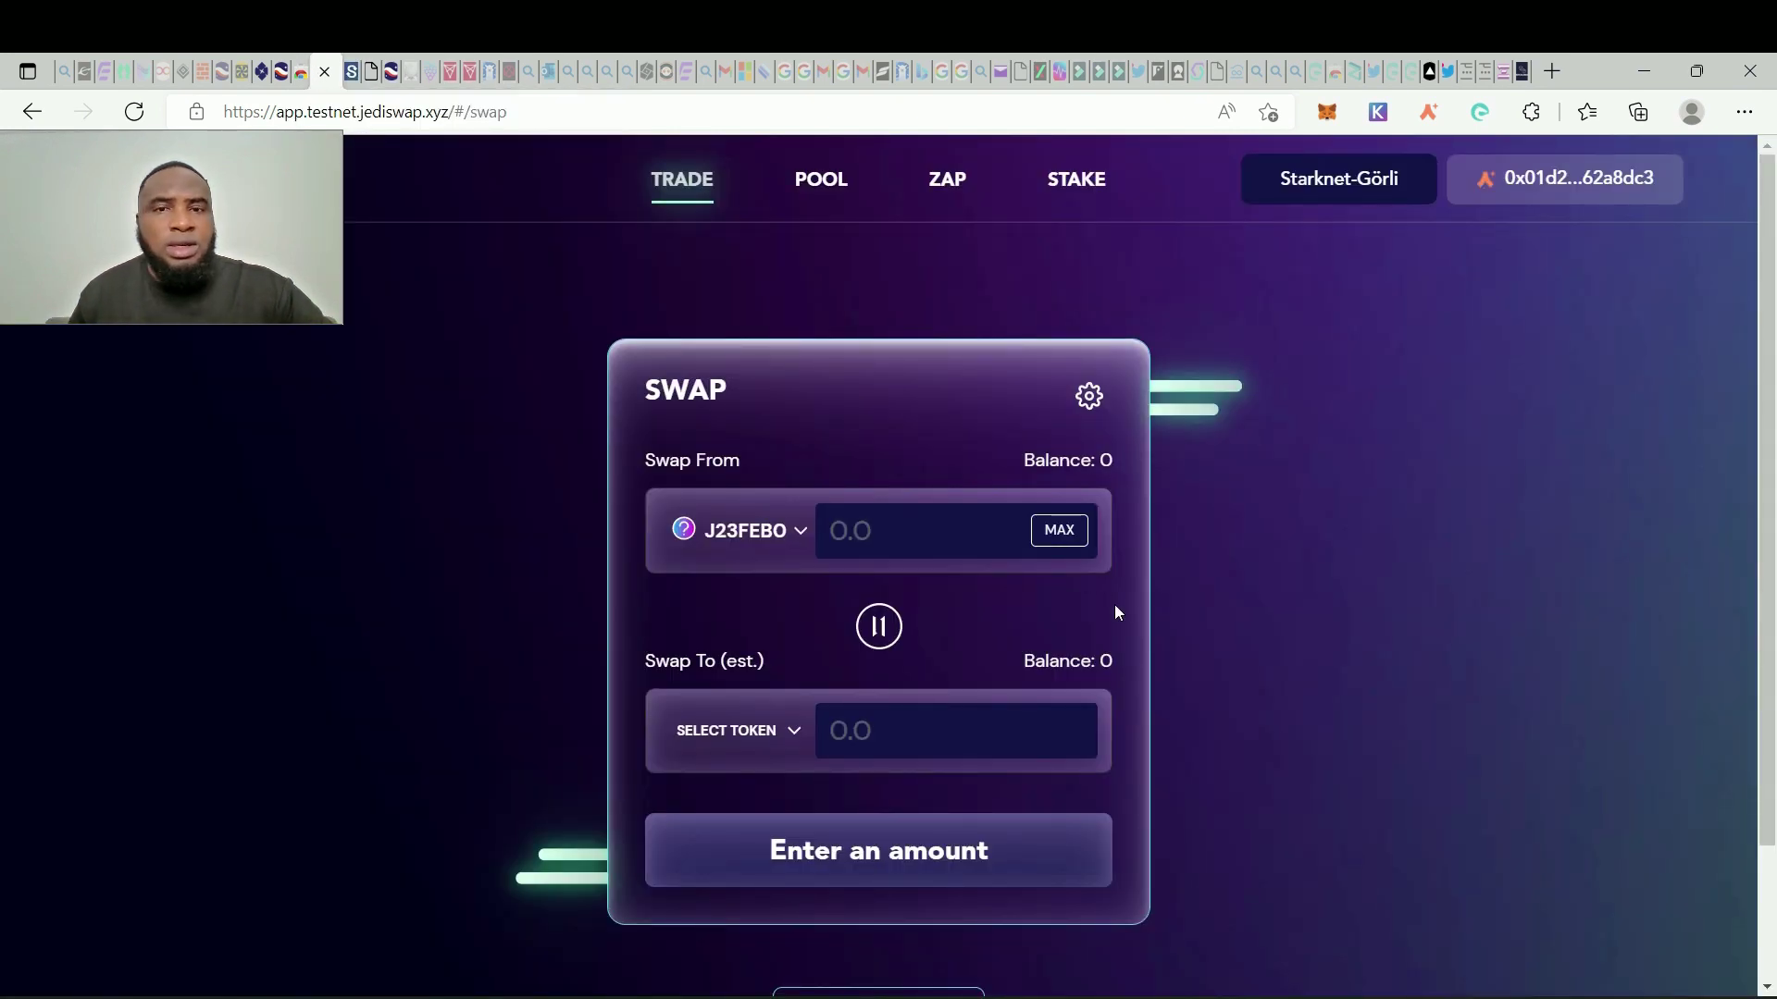
{"action": "scroll", "coordinate": [1113, 602], "scroll_direction": "down", "scroll_amount": 2}
{"action": "scroll", "coordinate": [1107, 581], "scroll_direction": "up", "scroll_amount": 2}
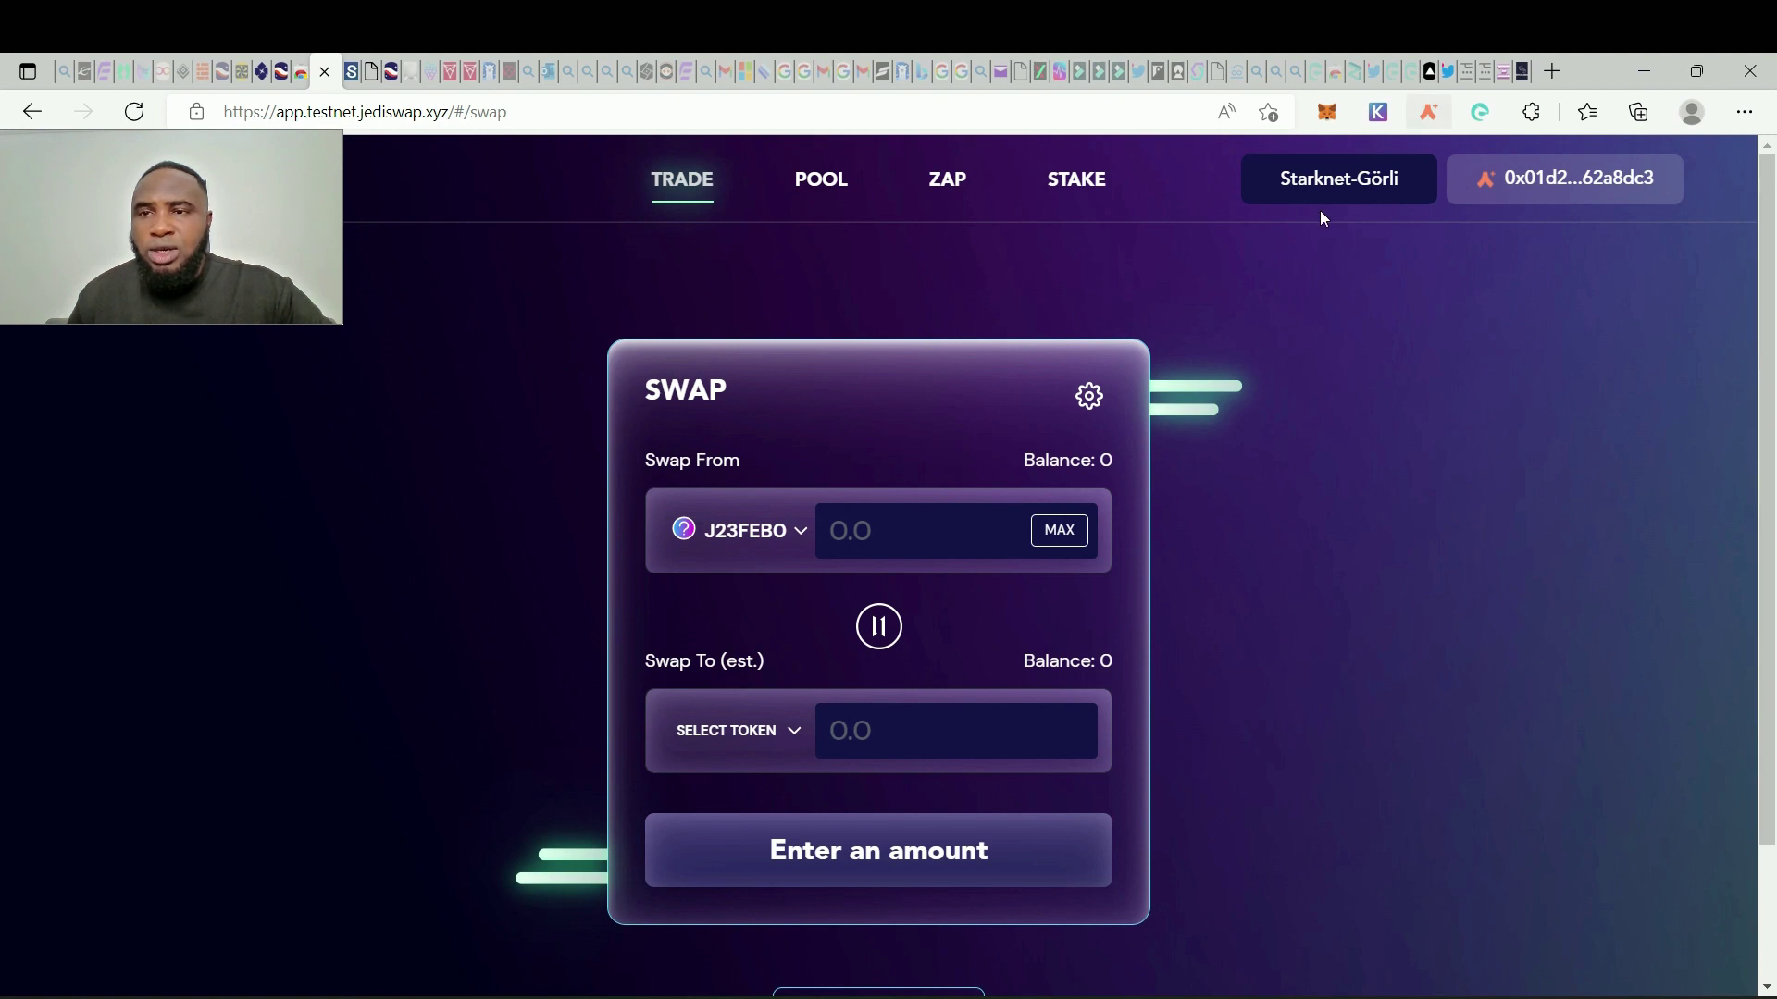
{"action": "left_click", "coordinate": [1428, 112]}
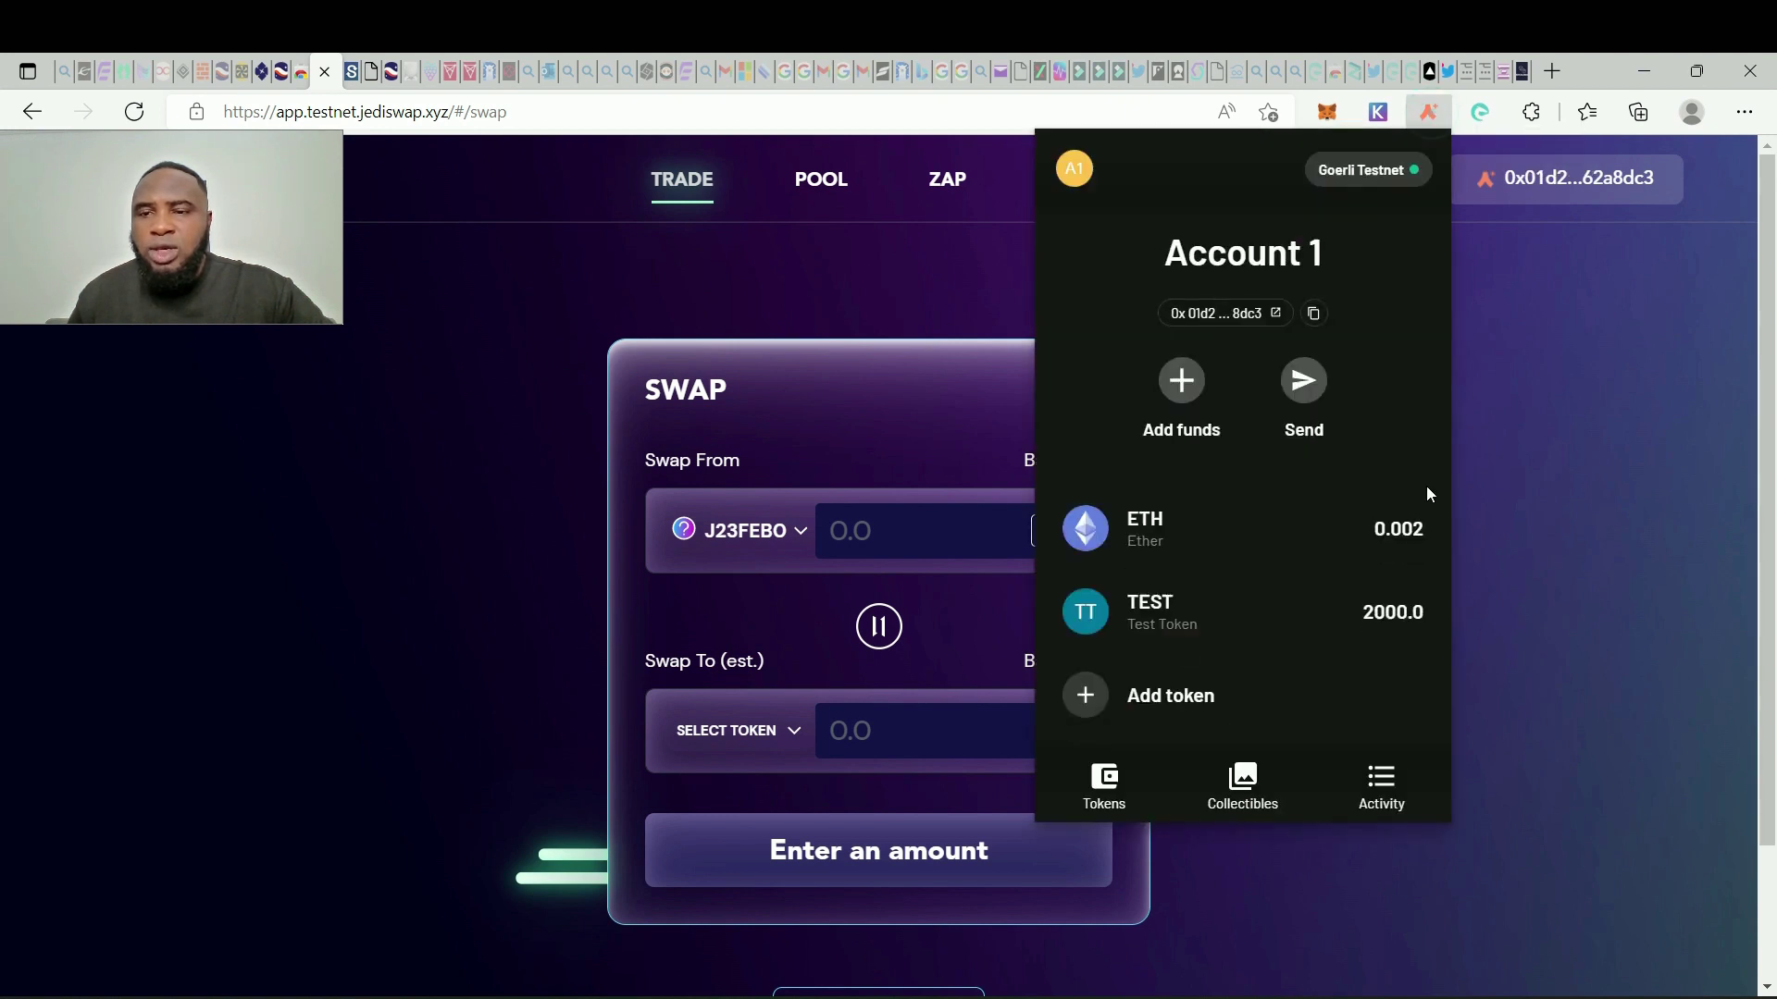
{"action": "left_click", "coordinate": [1316, 316]}
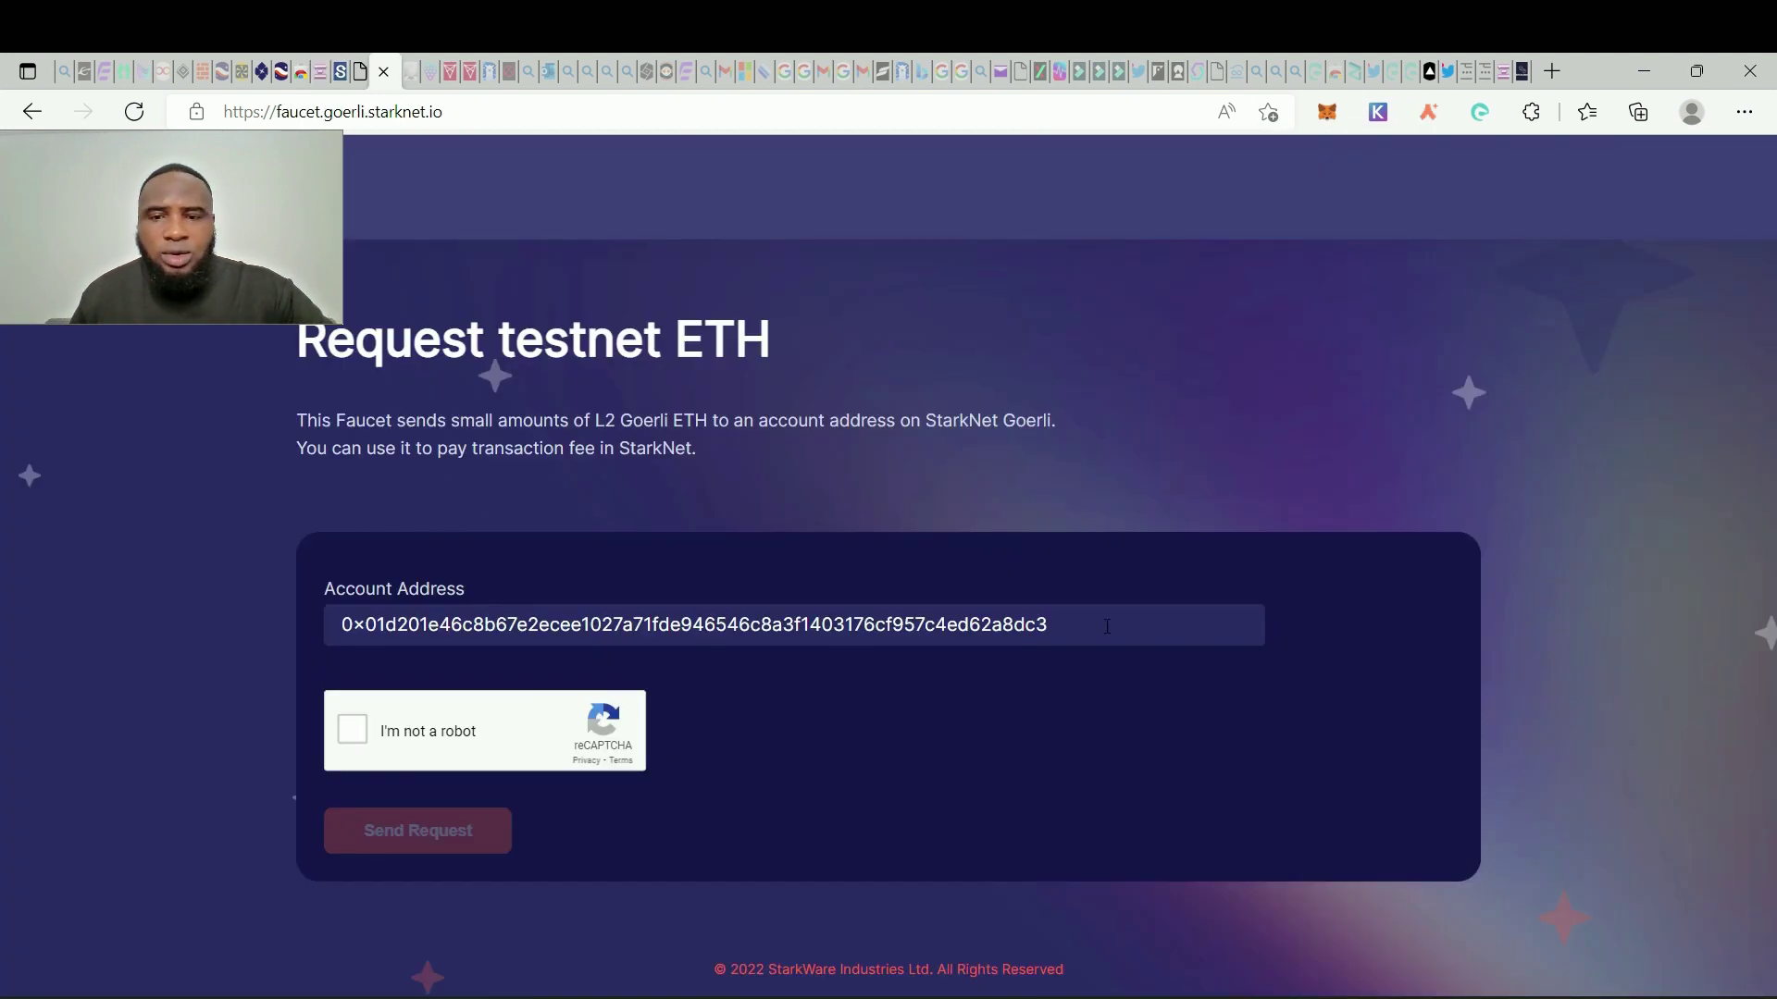
Step: Paste the account address into the faucet, pass the reCAPTCHA, and request testnet ETH
{"action": "left_click_drag", "start_coordinate": [1055, 626], "coordinate": [278, 622]}
{"action": "key", "text": "ctrl+c"}
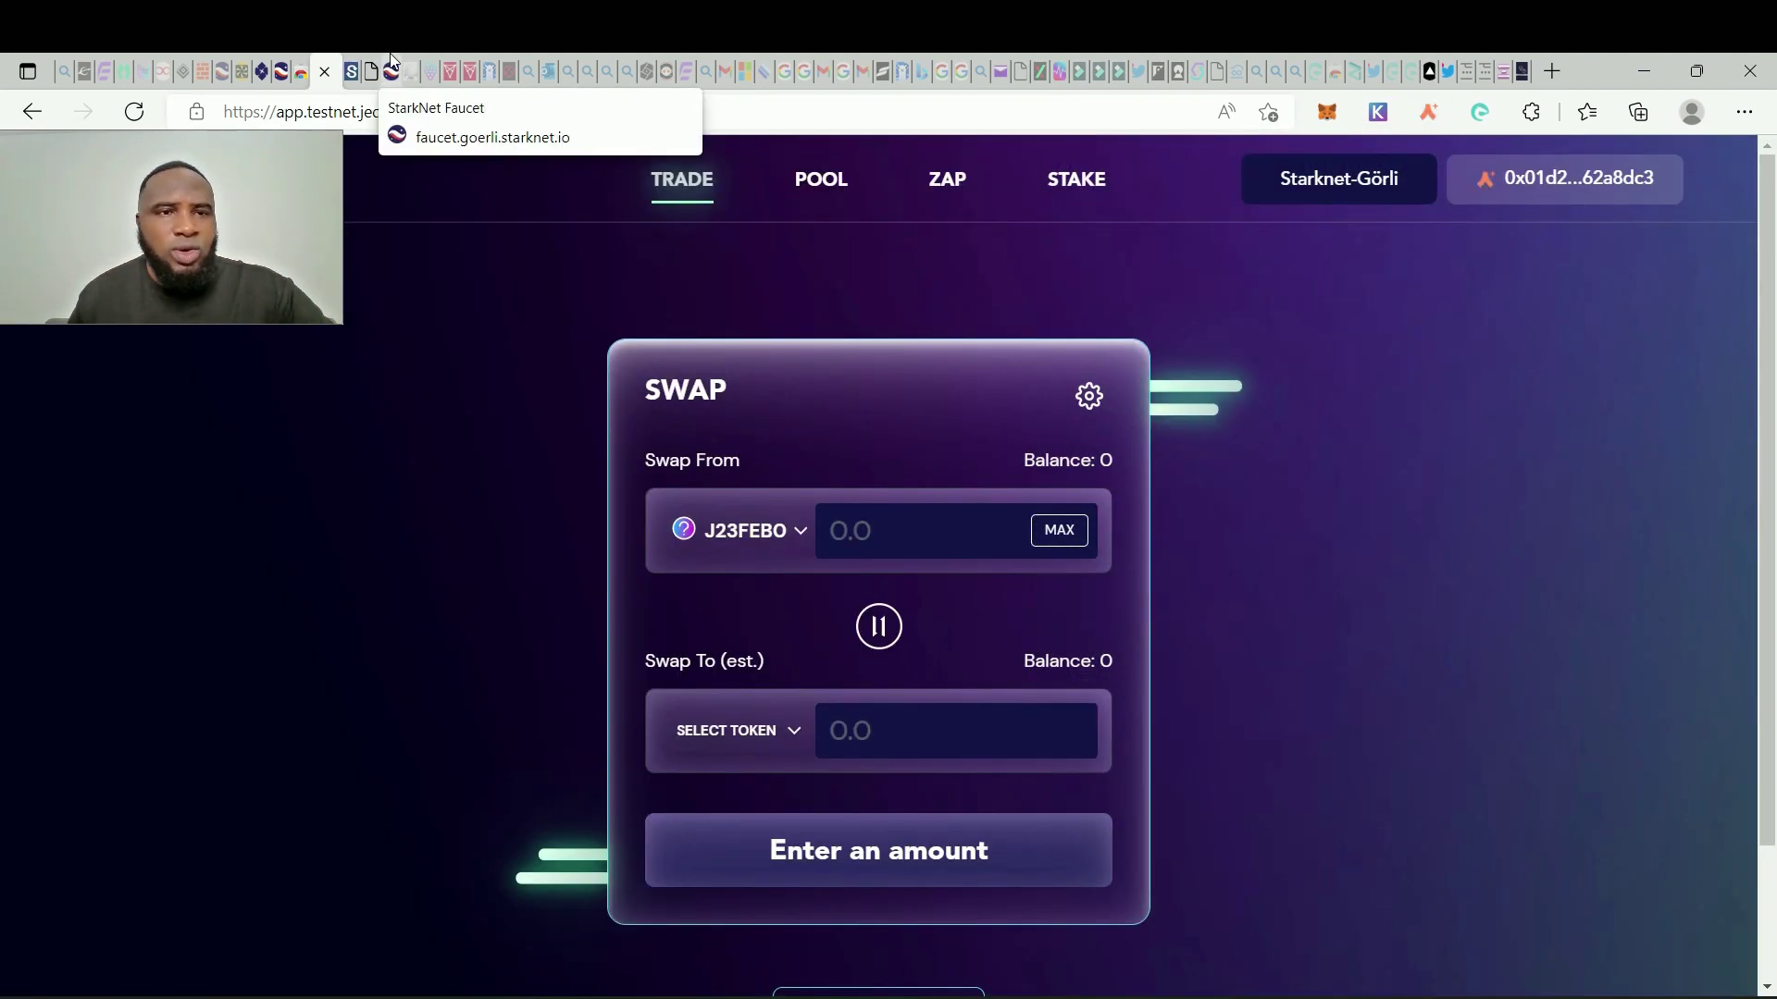
{"action": "left_click", "coordinate": [388, 71]}
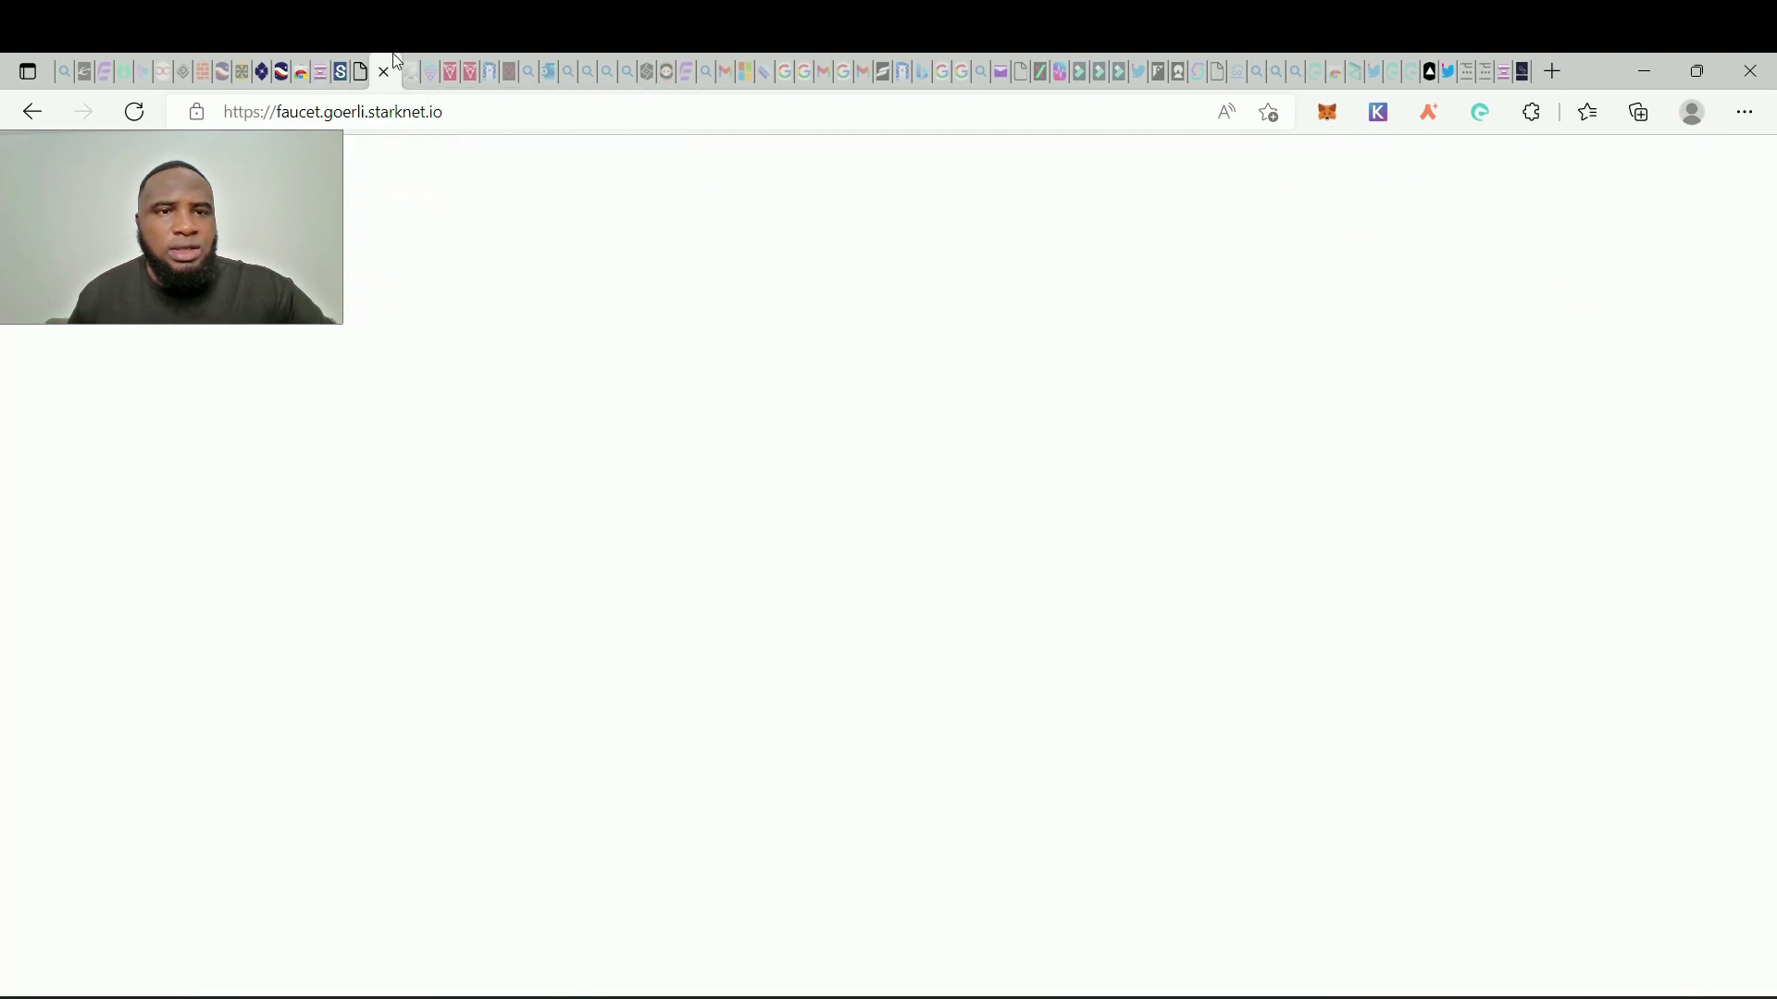
{"action": "right_click", "coordinate": [393, 626]}
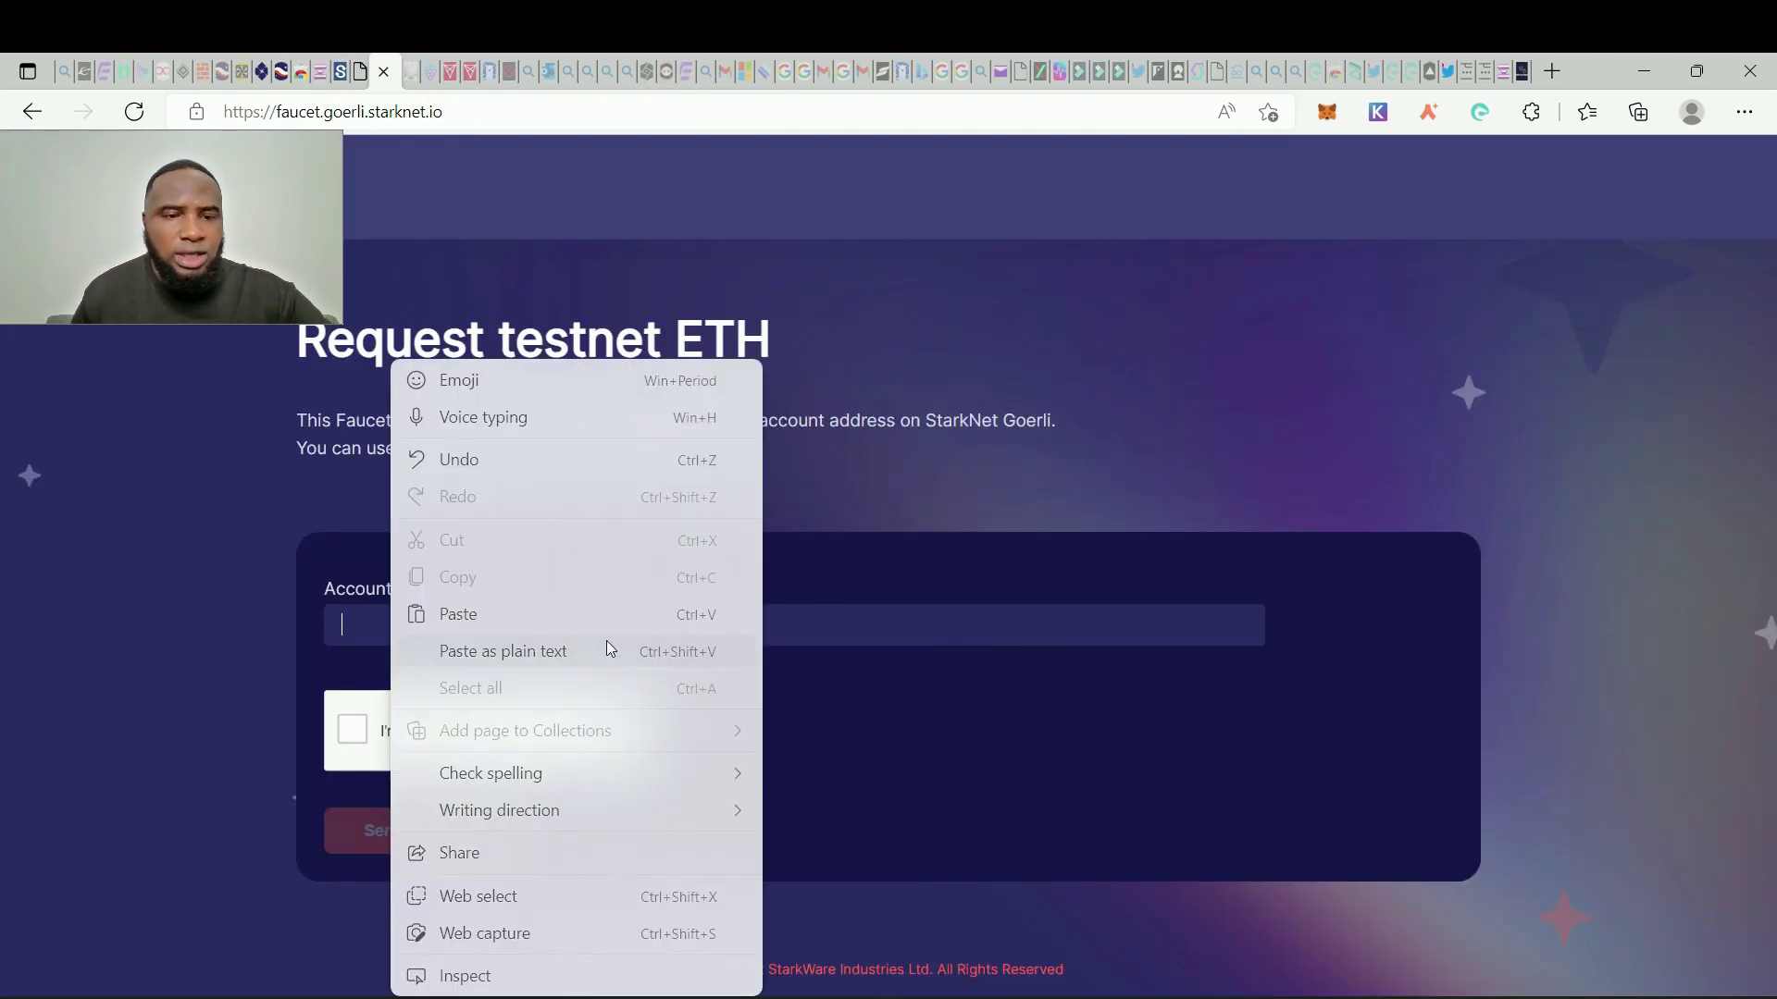
{"action": "left_click", "coordinate": [476, 613]}
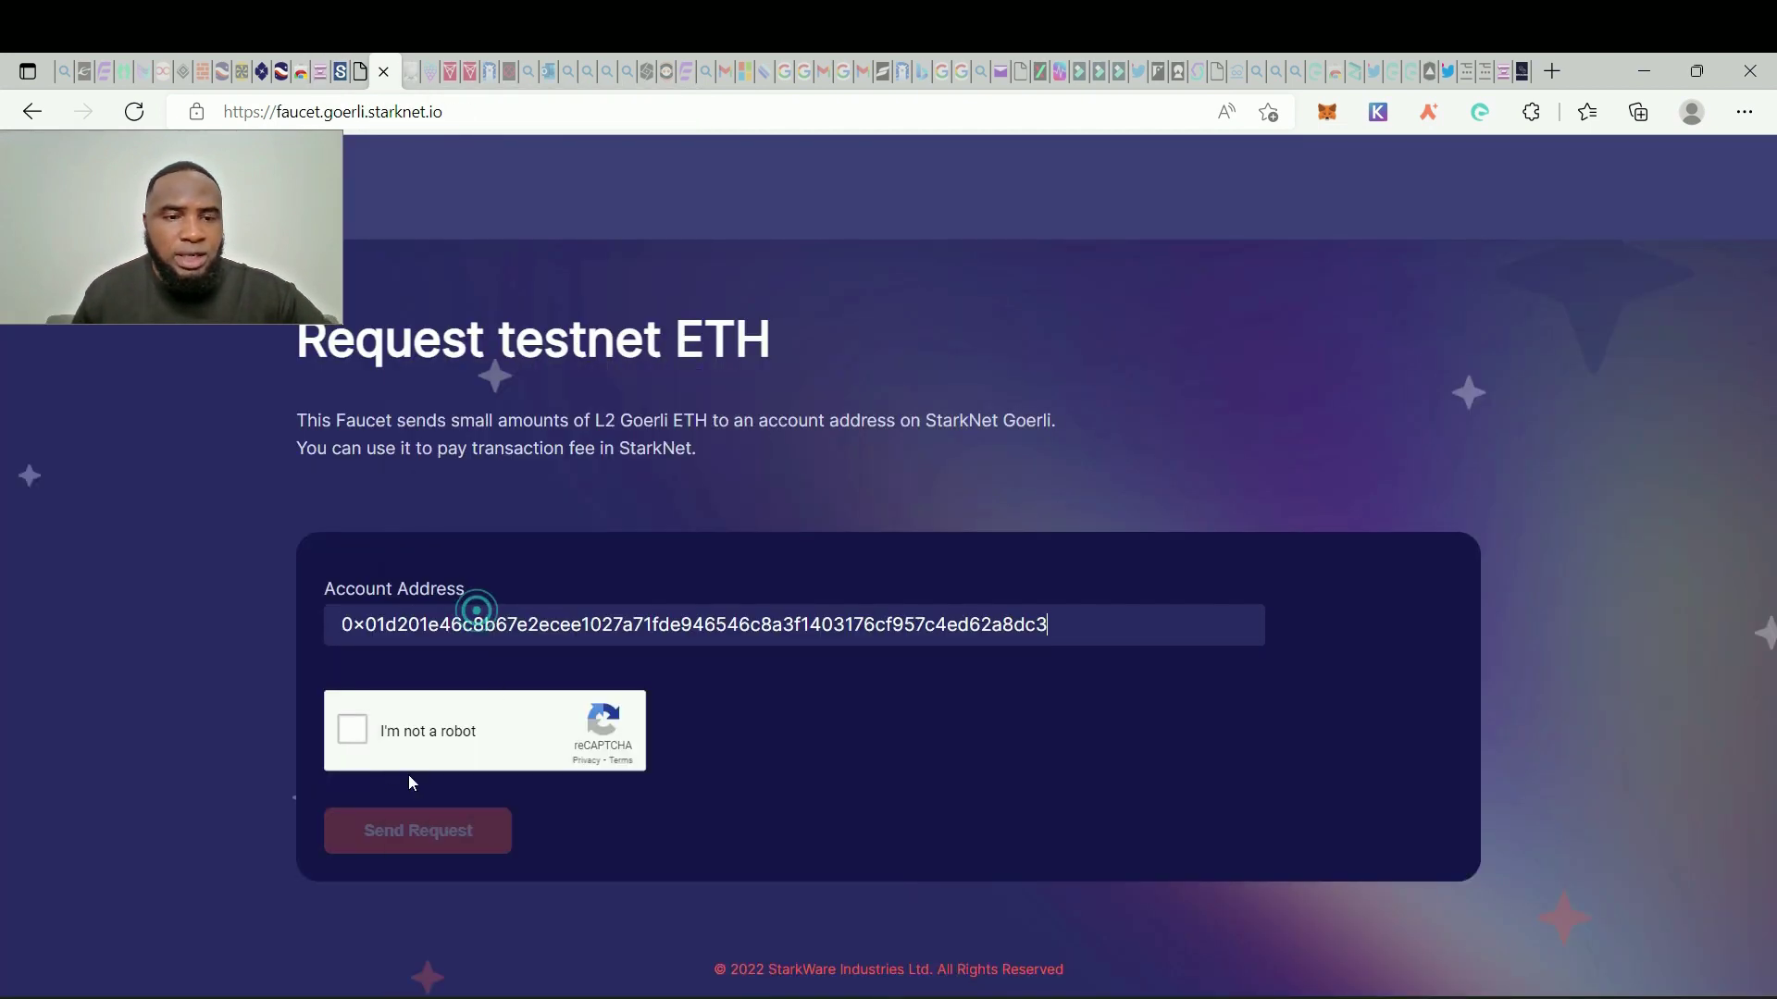
{"action": "left_click", "coordinate": [353, 731]}
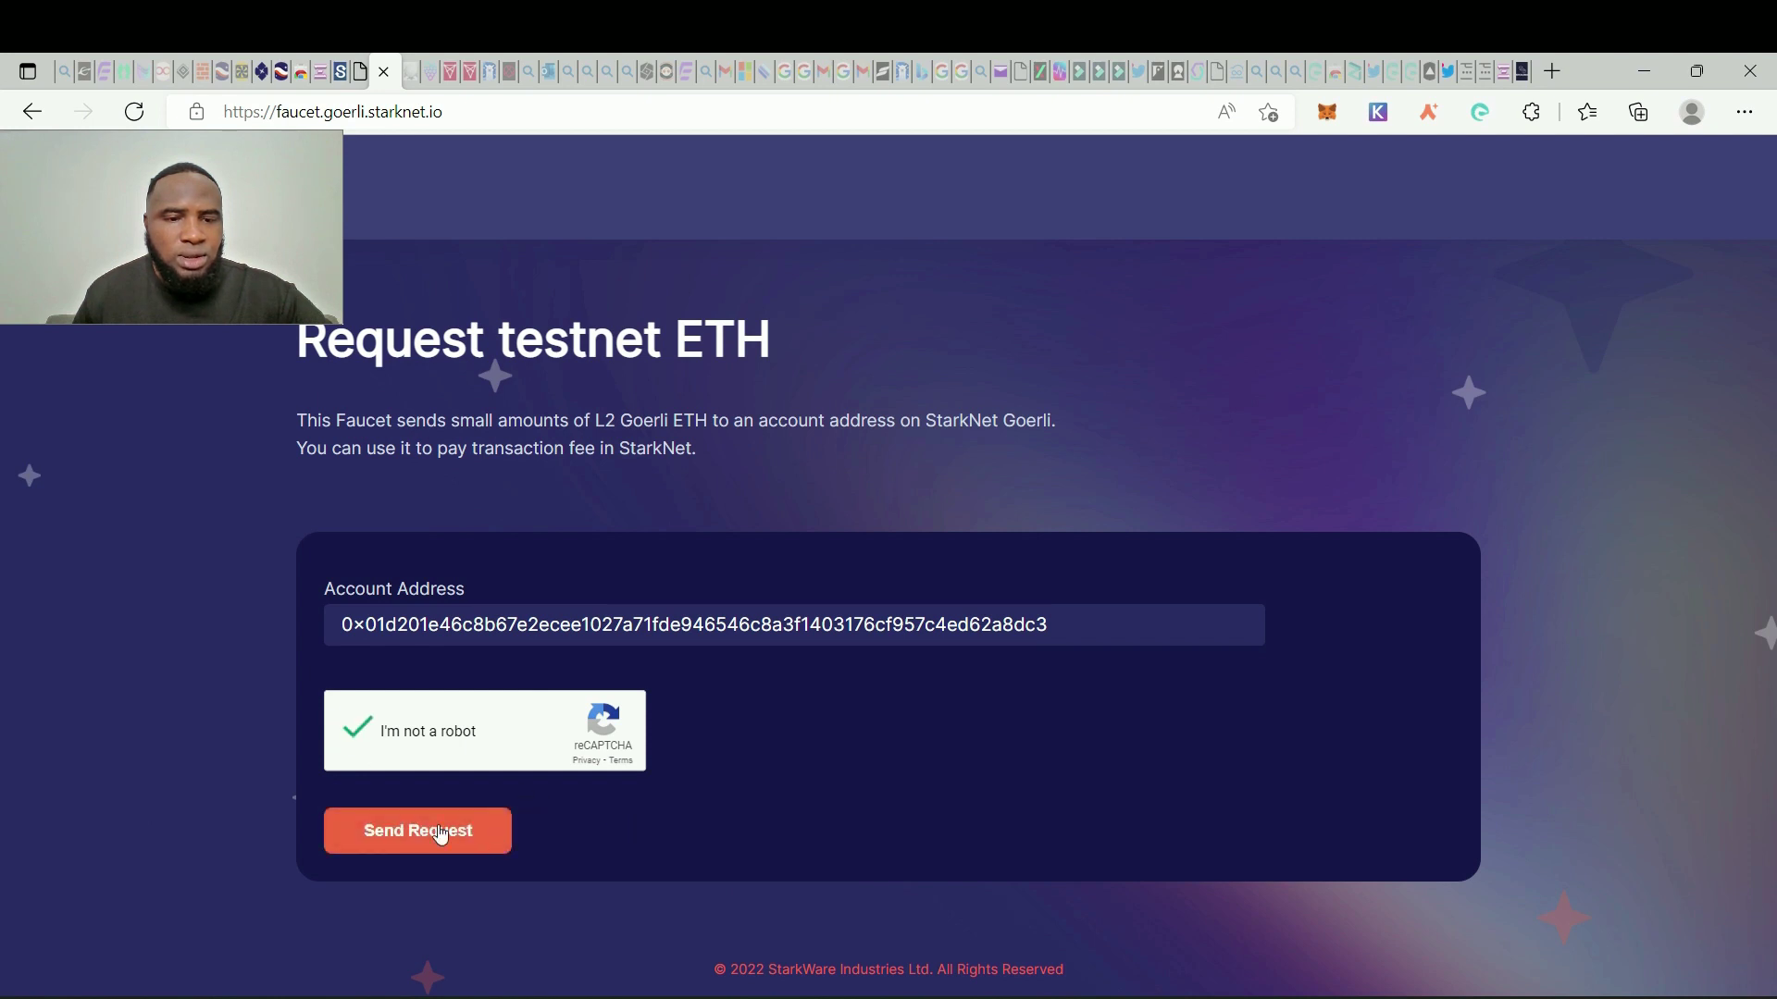
{"action": "left_click", "coordinate": [428, 847]}
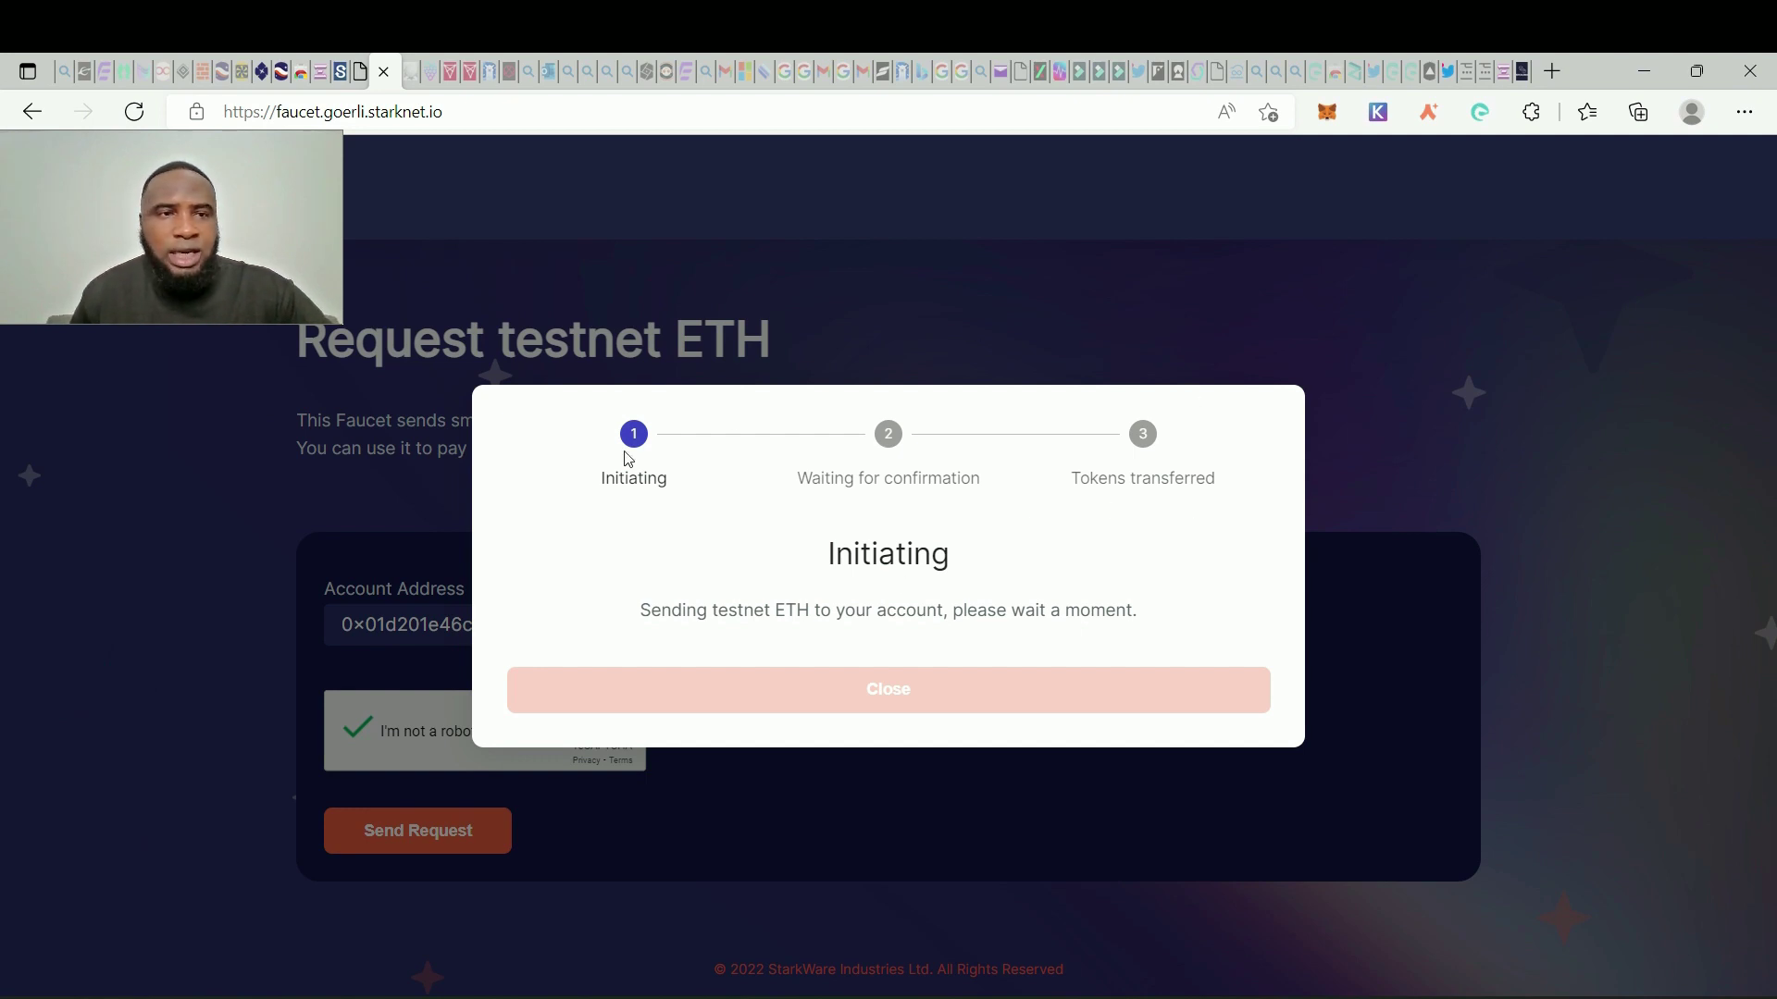
Step: Back on JediSwap, mint the Jedi test tokens and sign the transaction in Argent X
{"action": "left_click", "coordinate": [326, 65]}
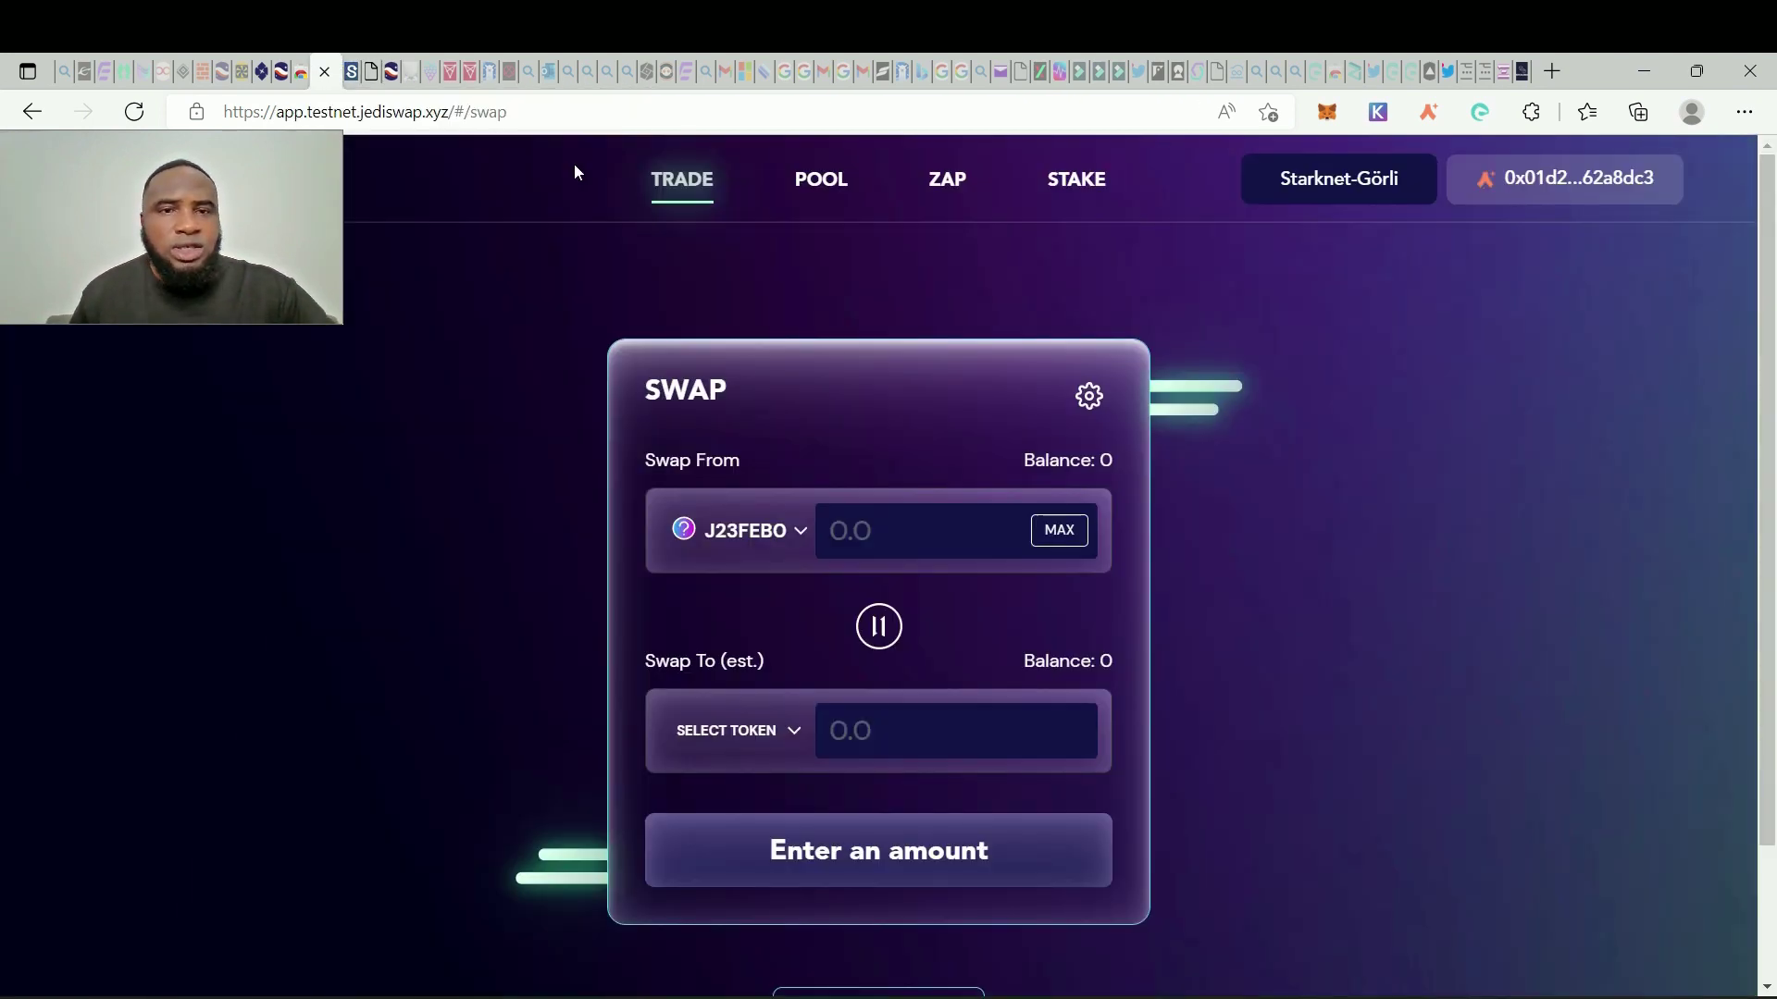
{"action": "scroll", "coordinate": [1033, 789], "scroll_direction": "down", "scroll_amount": 2}
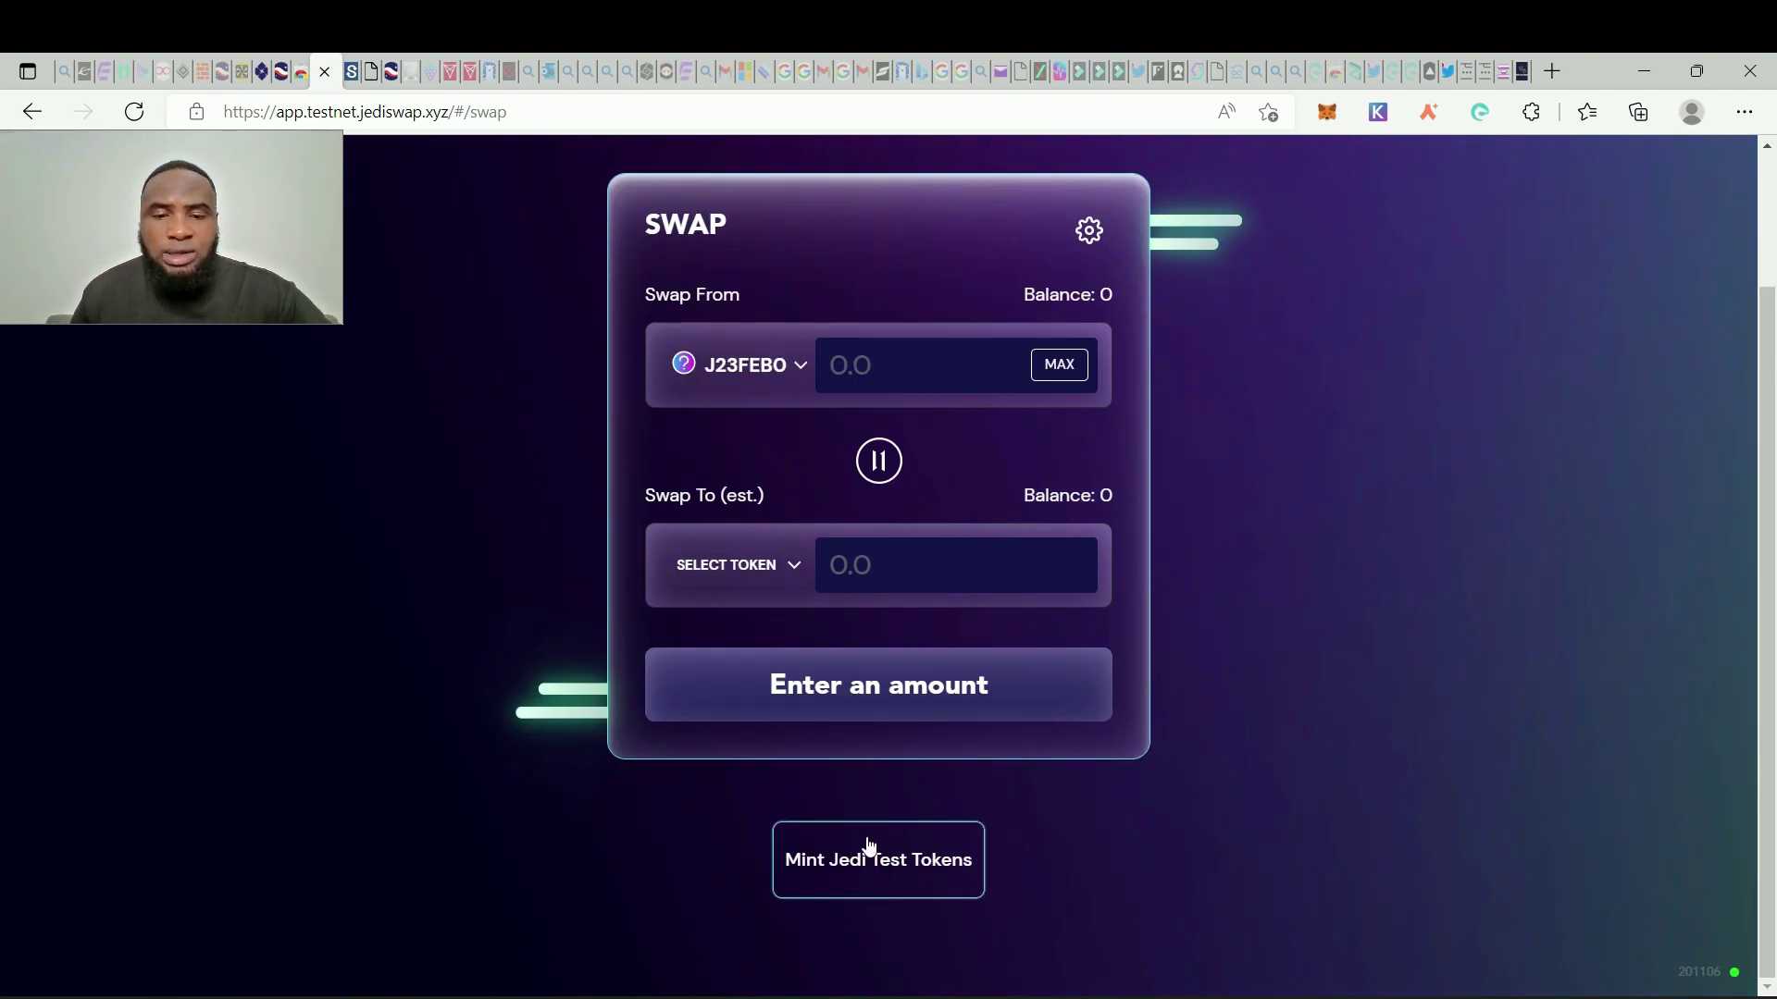
{"action": "left_click", "coordinate": [953, 863]}
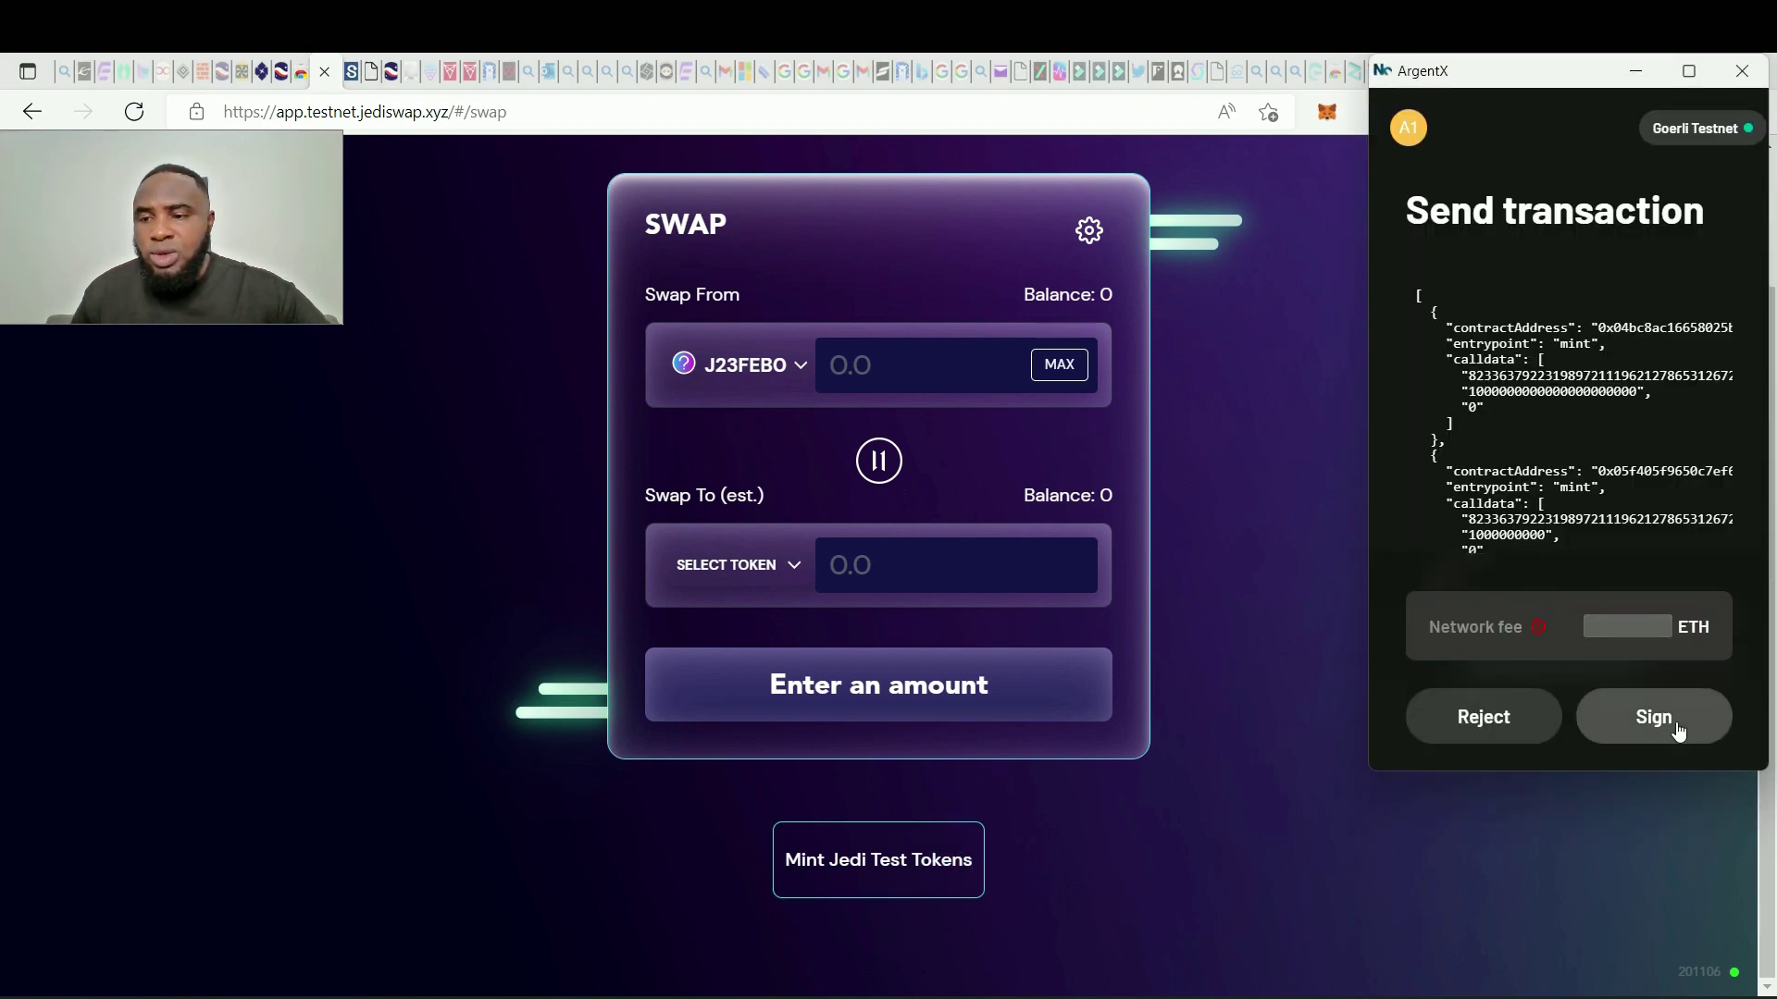
{"action": "left_click", "coordinate": [1680, 723]}
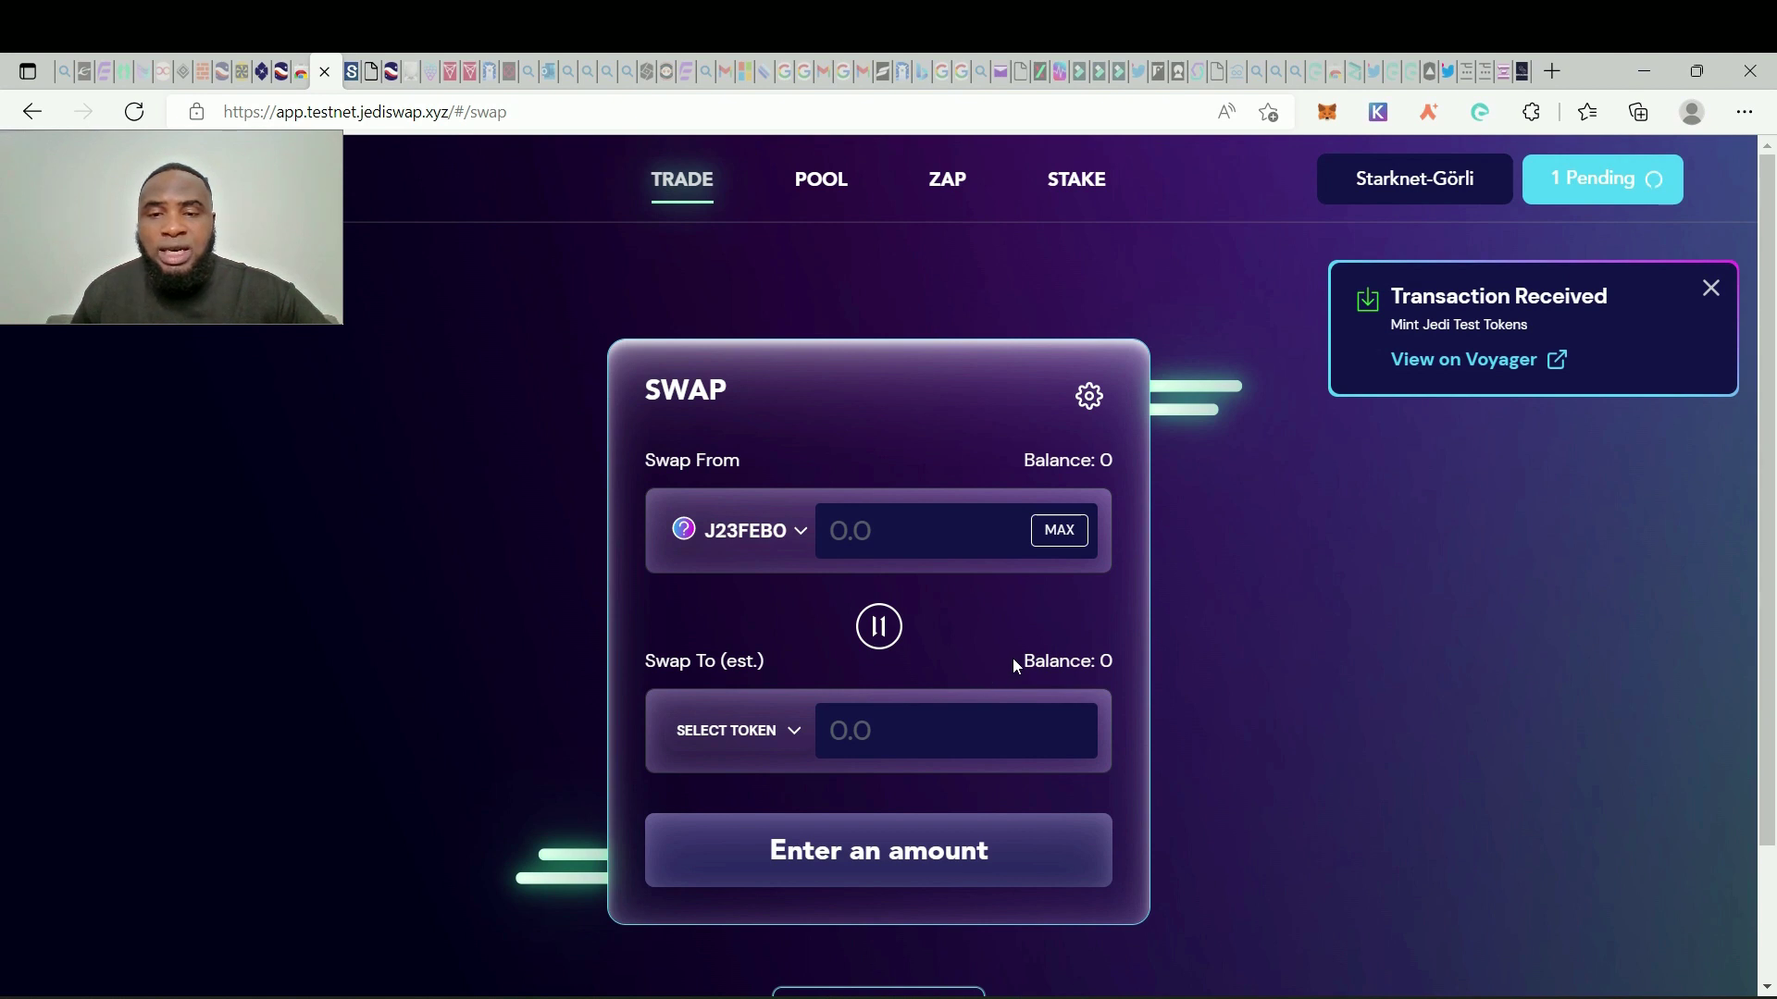
{"action": "scroll", "coordinate": [1012, 658], "scroll_direction": "down", "scroll_amount": 2}
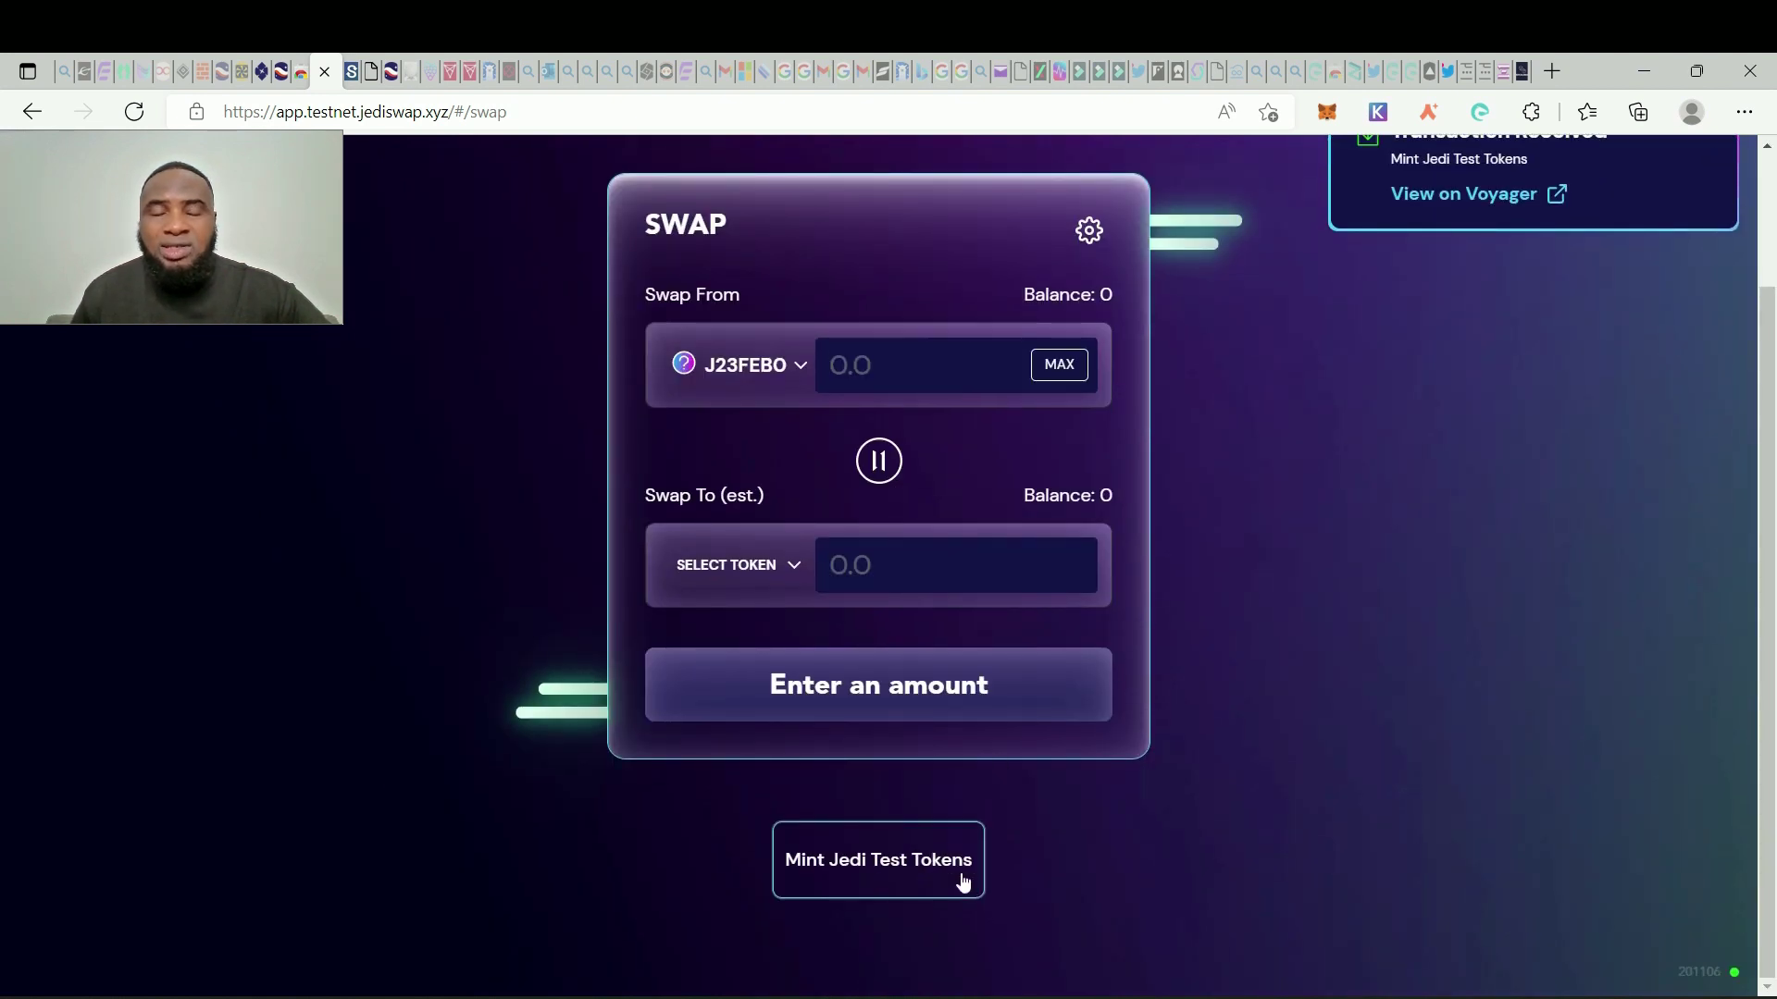
{"action": "scroll", "coordinate": [1198, 448], "scroll_direction": "up", "scroll_amount": 2}
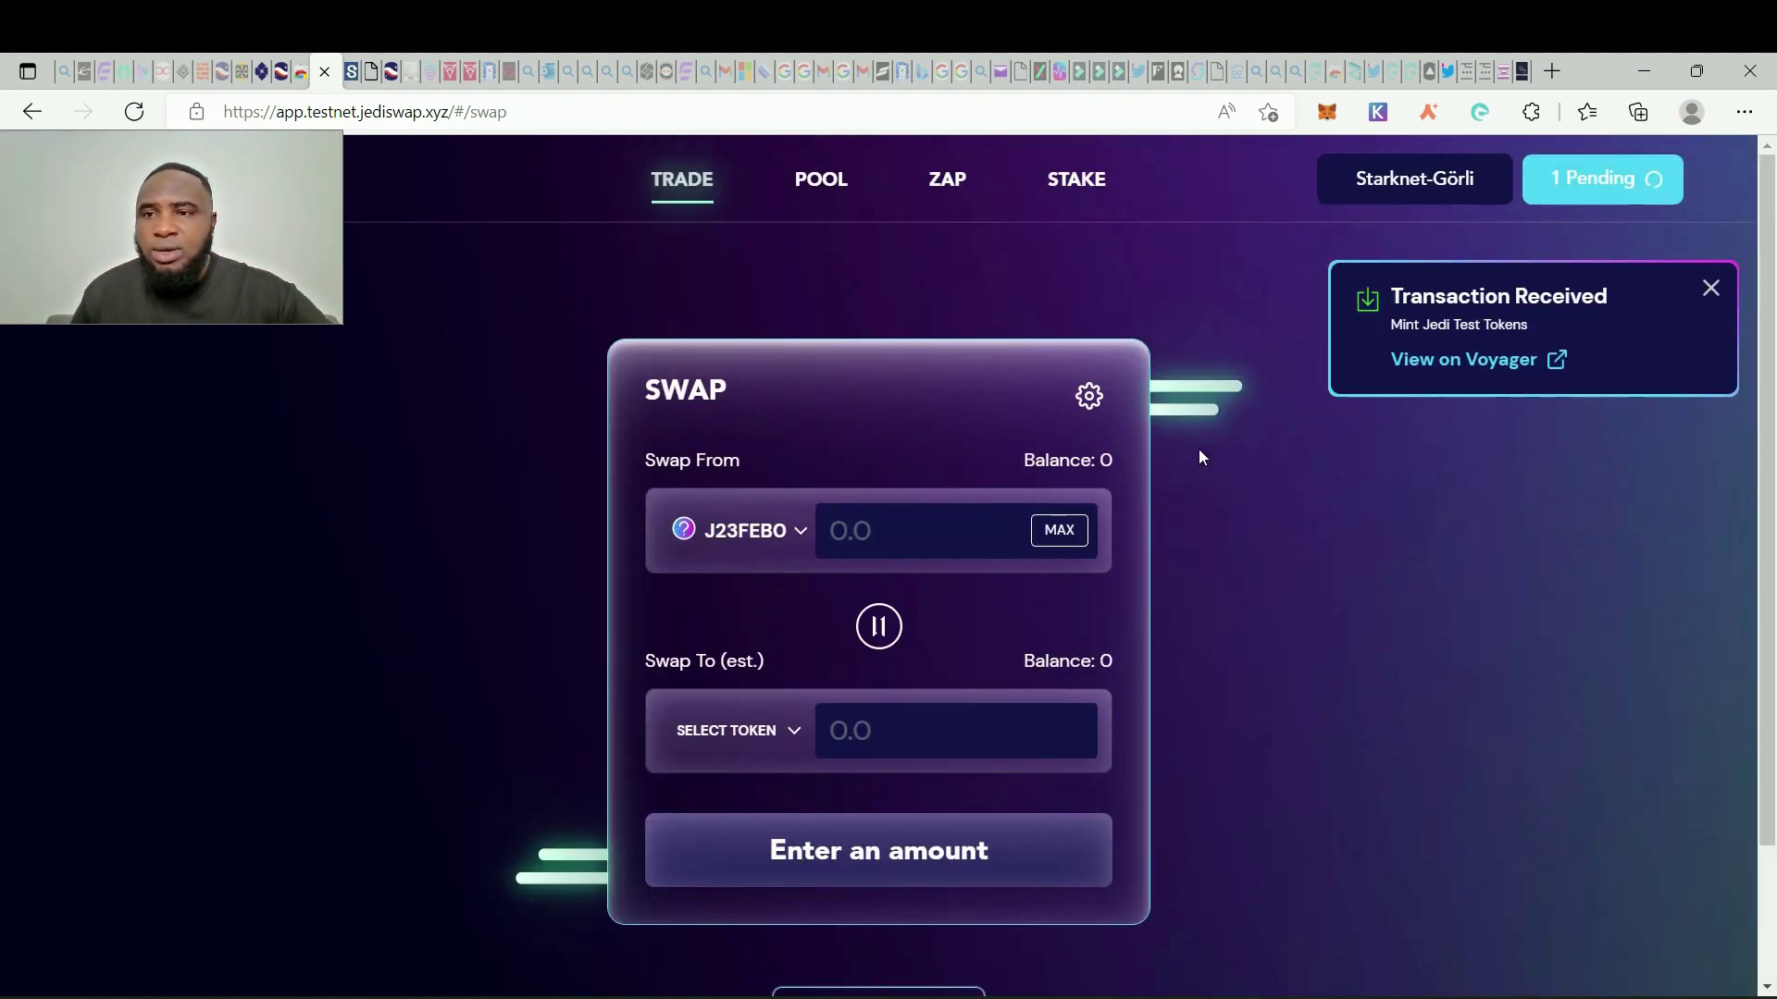
{"action": "scroll", "coordinate": [1018, 690], "scroll_direction": "down", "scroll_amount": 1}
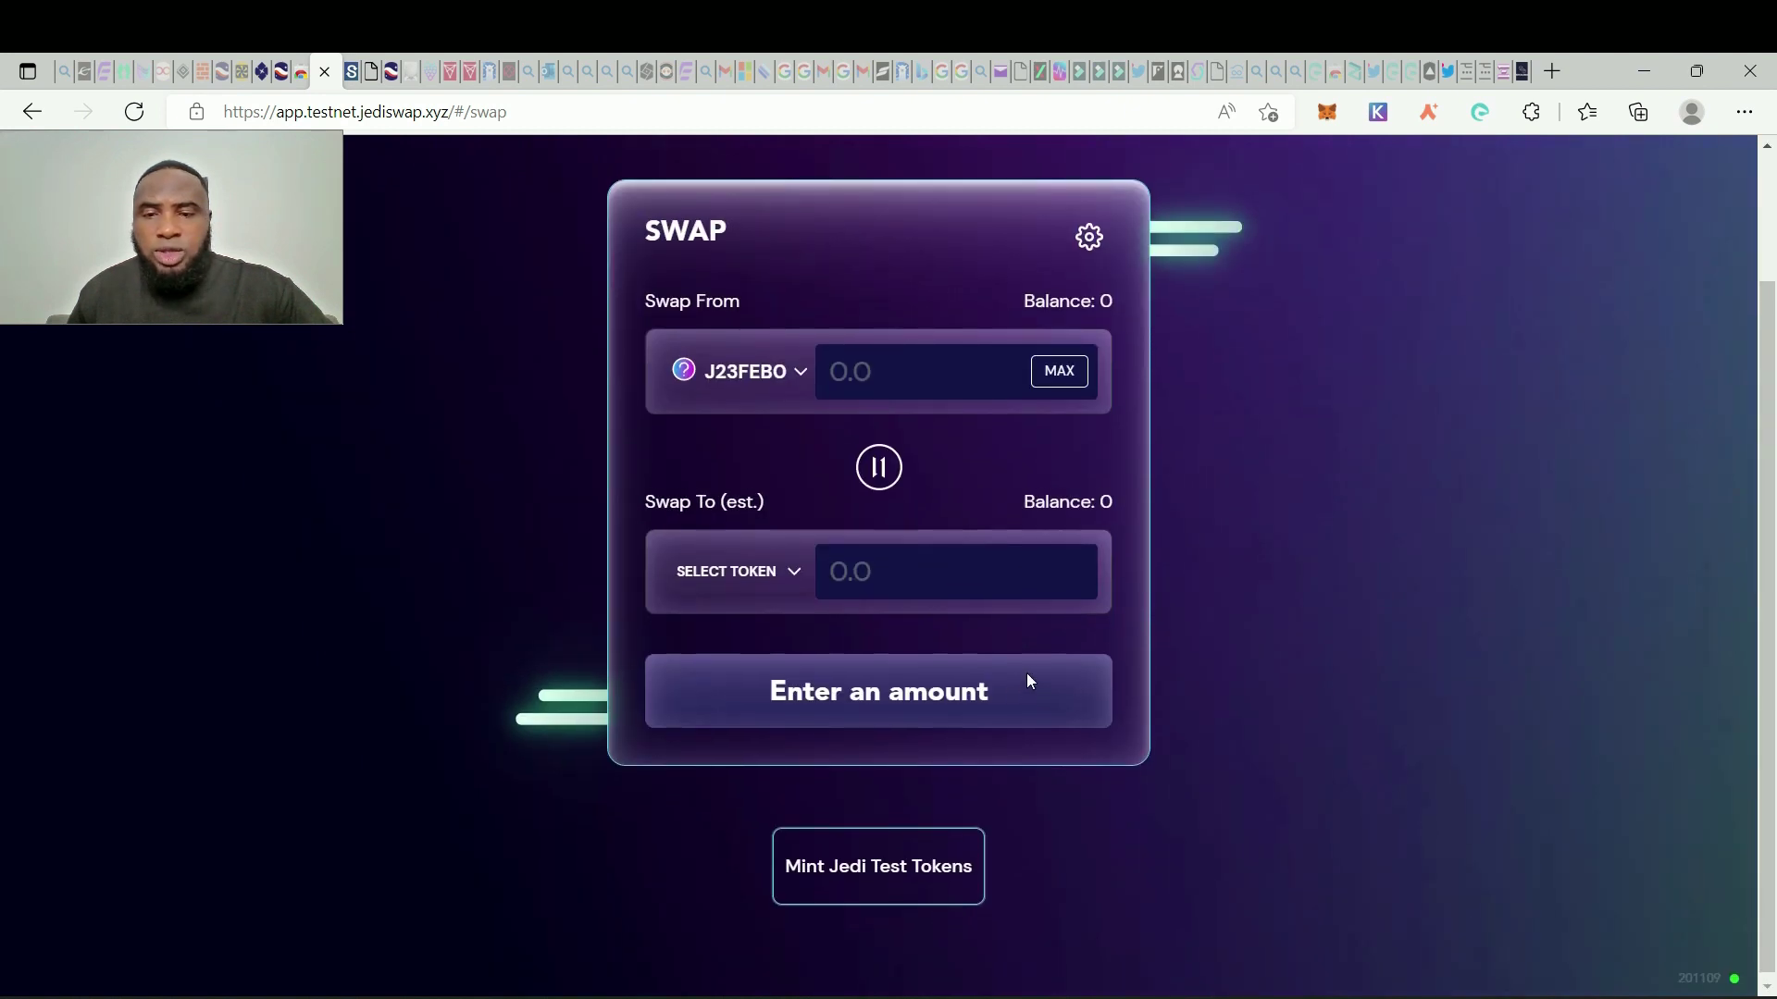
{"action": "scroll", "coordinate": [1025, 673], "scroll_direction": "up", "scroll_amount": 2}
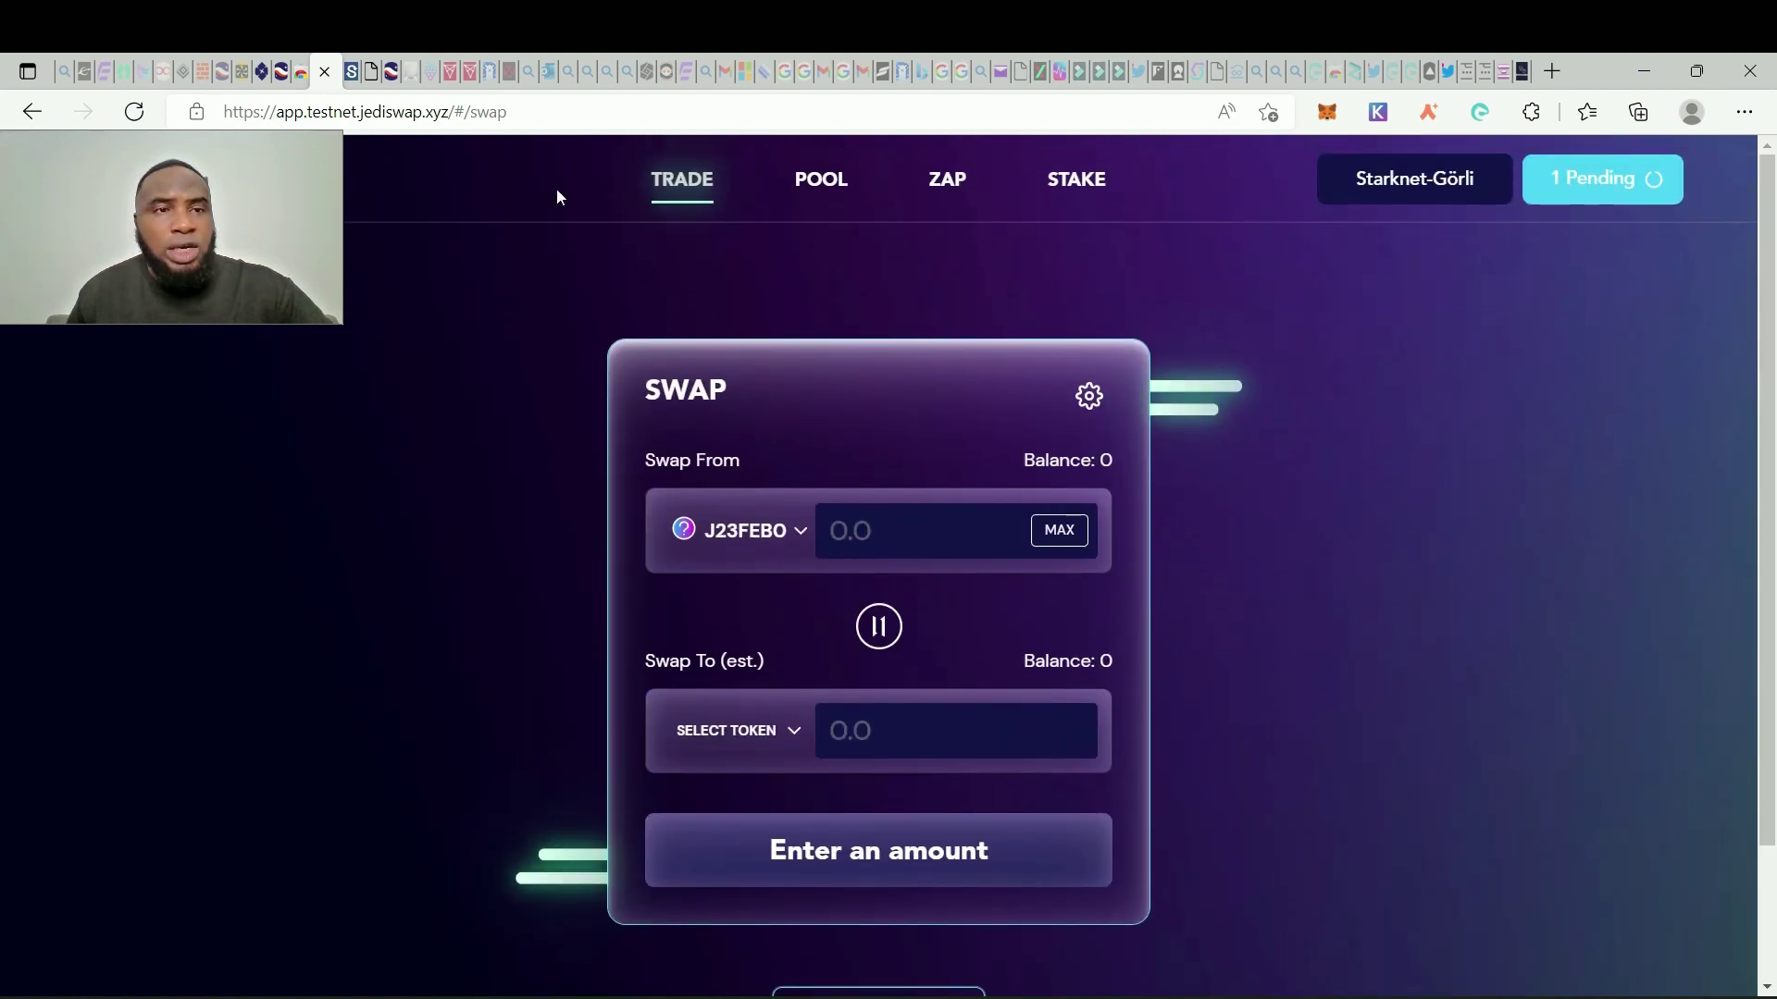
Step: Check mySwap's transaction history, where the 74.62 TST liquidity withdrawal shows ACCEPTED_ON_L2
{"action": "left_click", "coordinate": [353, 64]}
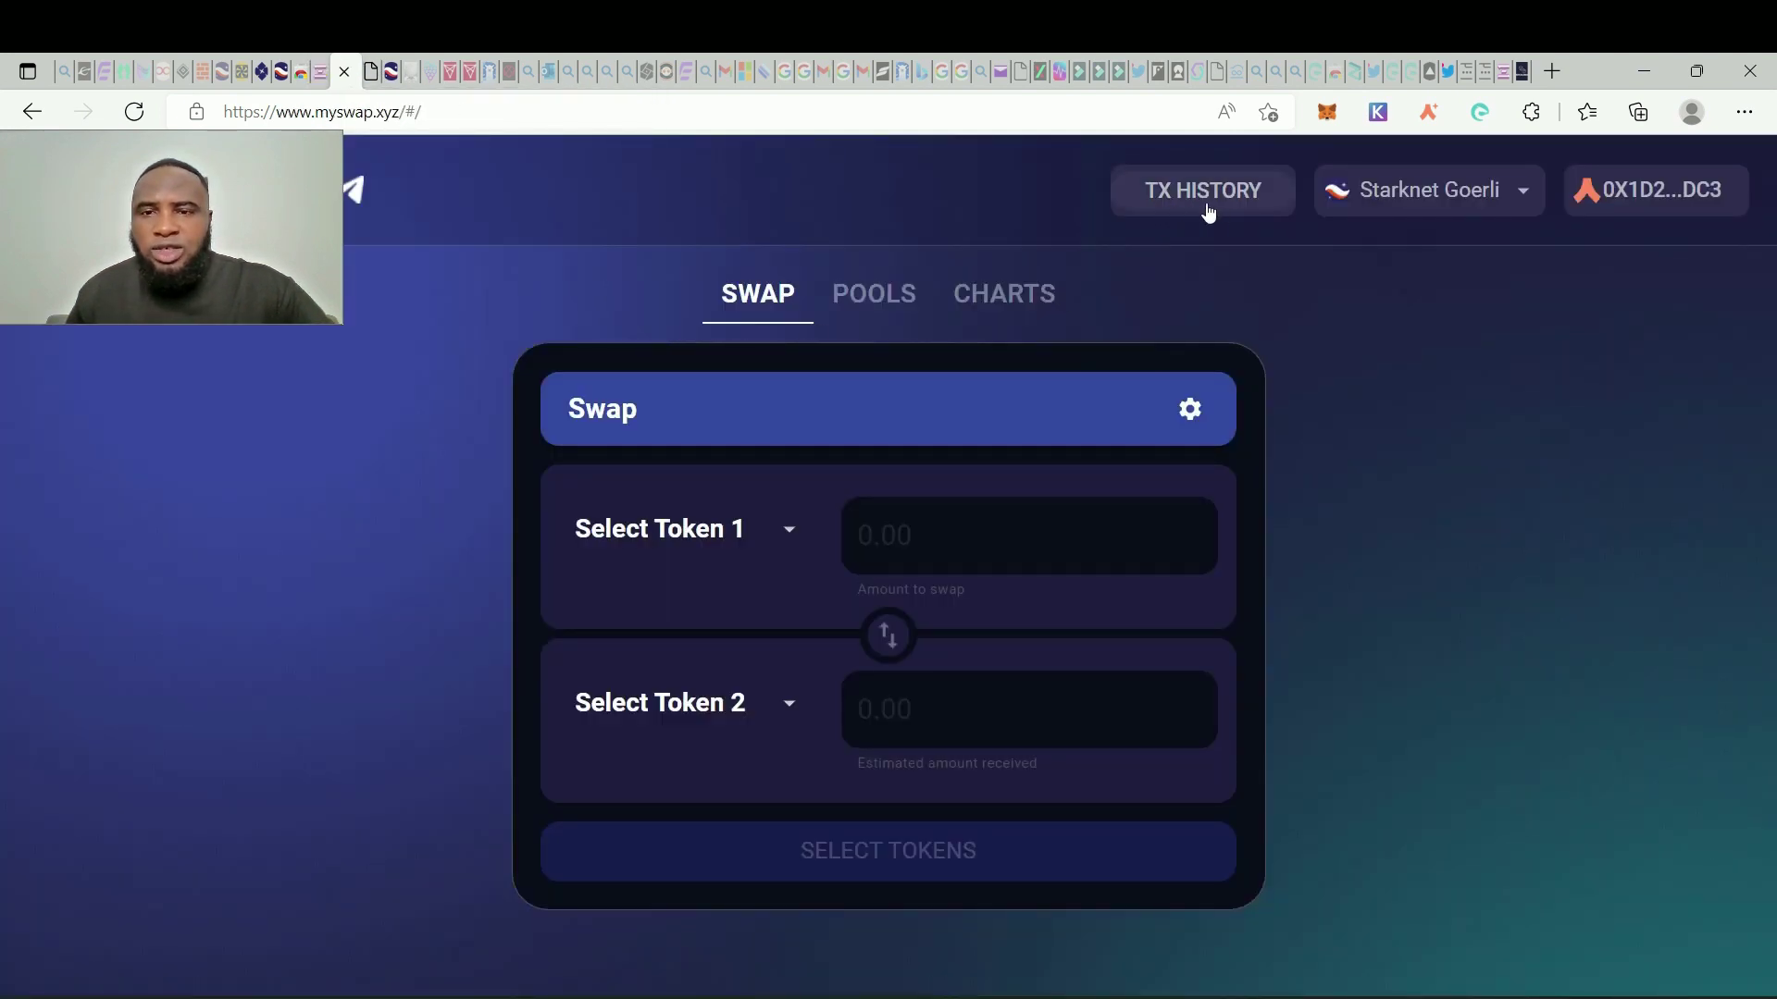
{"action": "left_click", "coordinate": [1240, 196]}
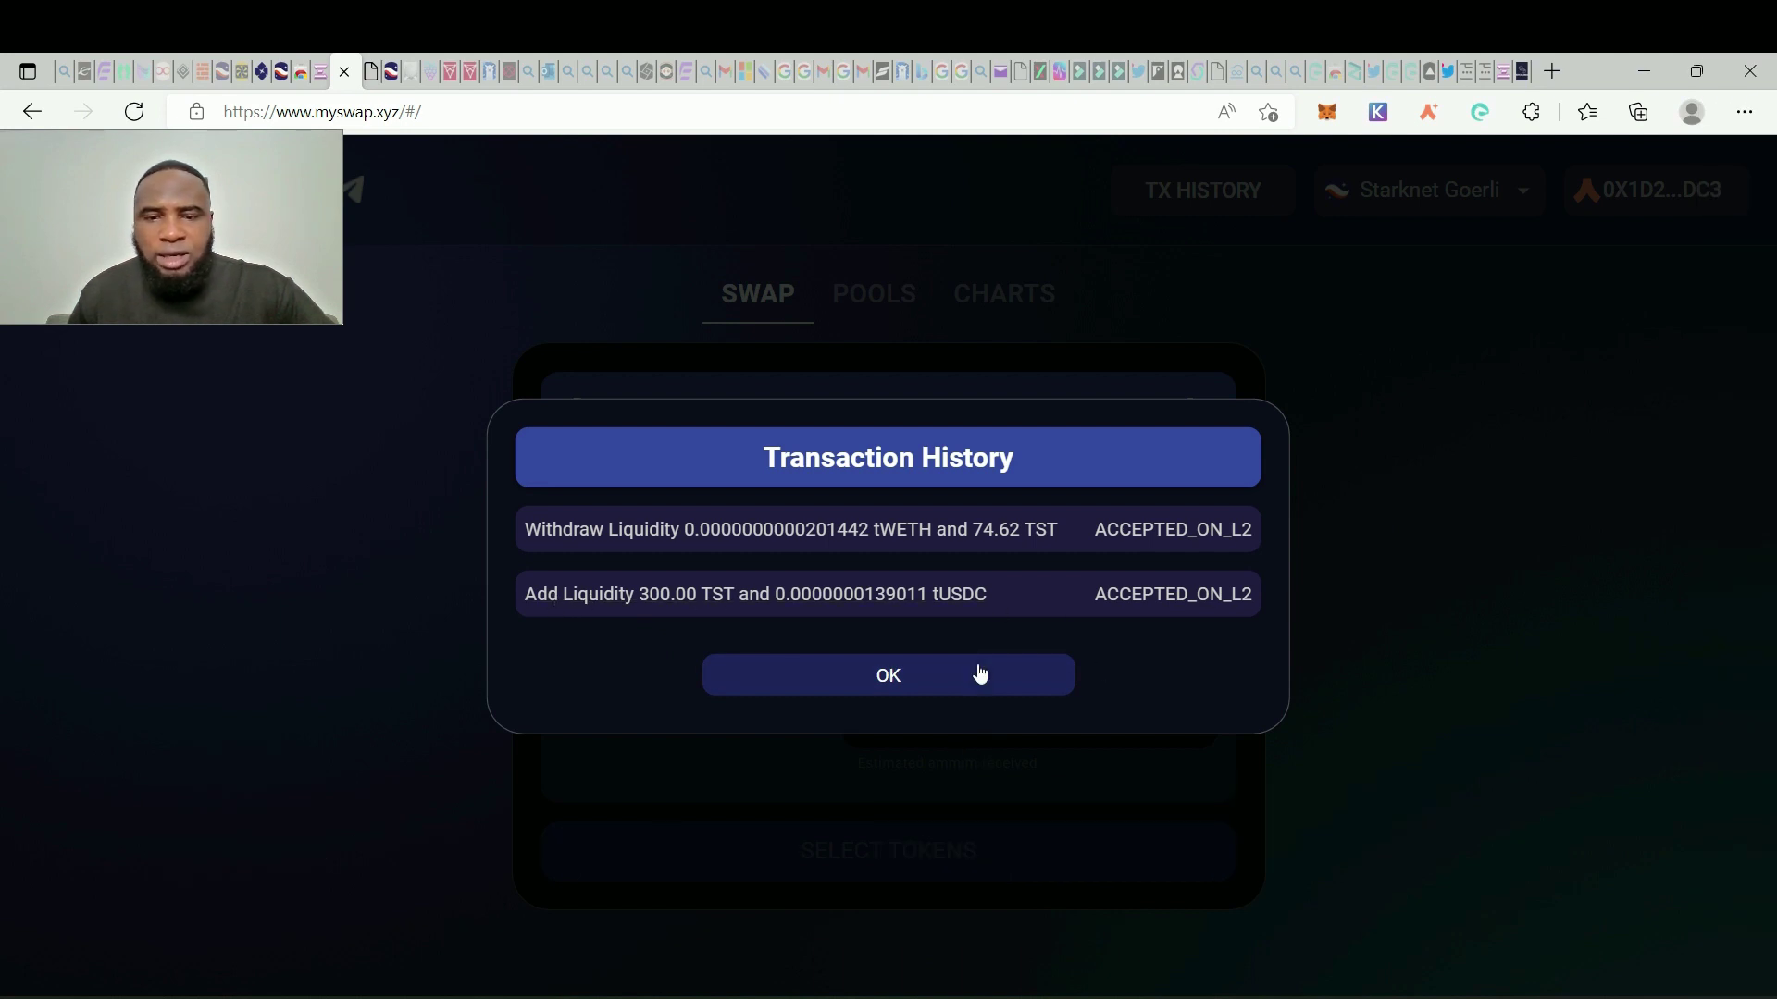
{"action": "left_click", "coordinate": [898, 688]}
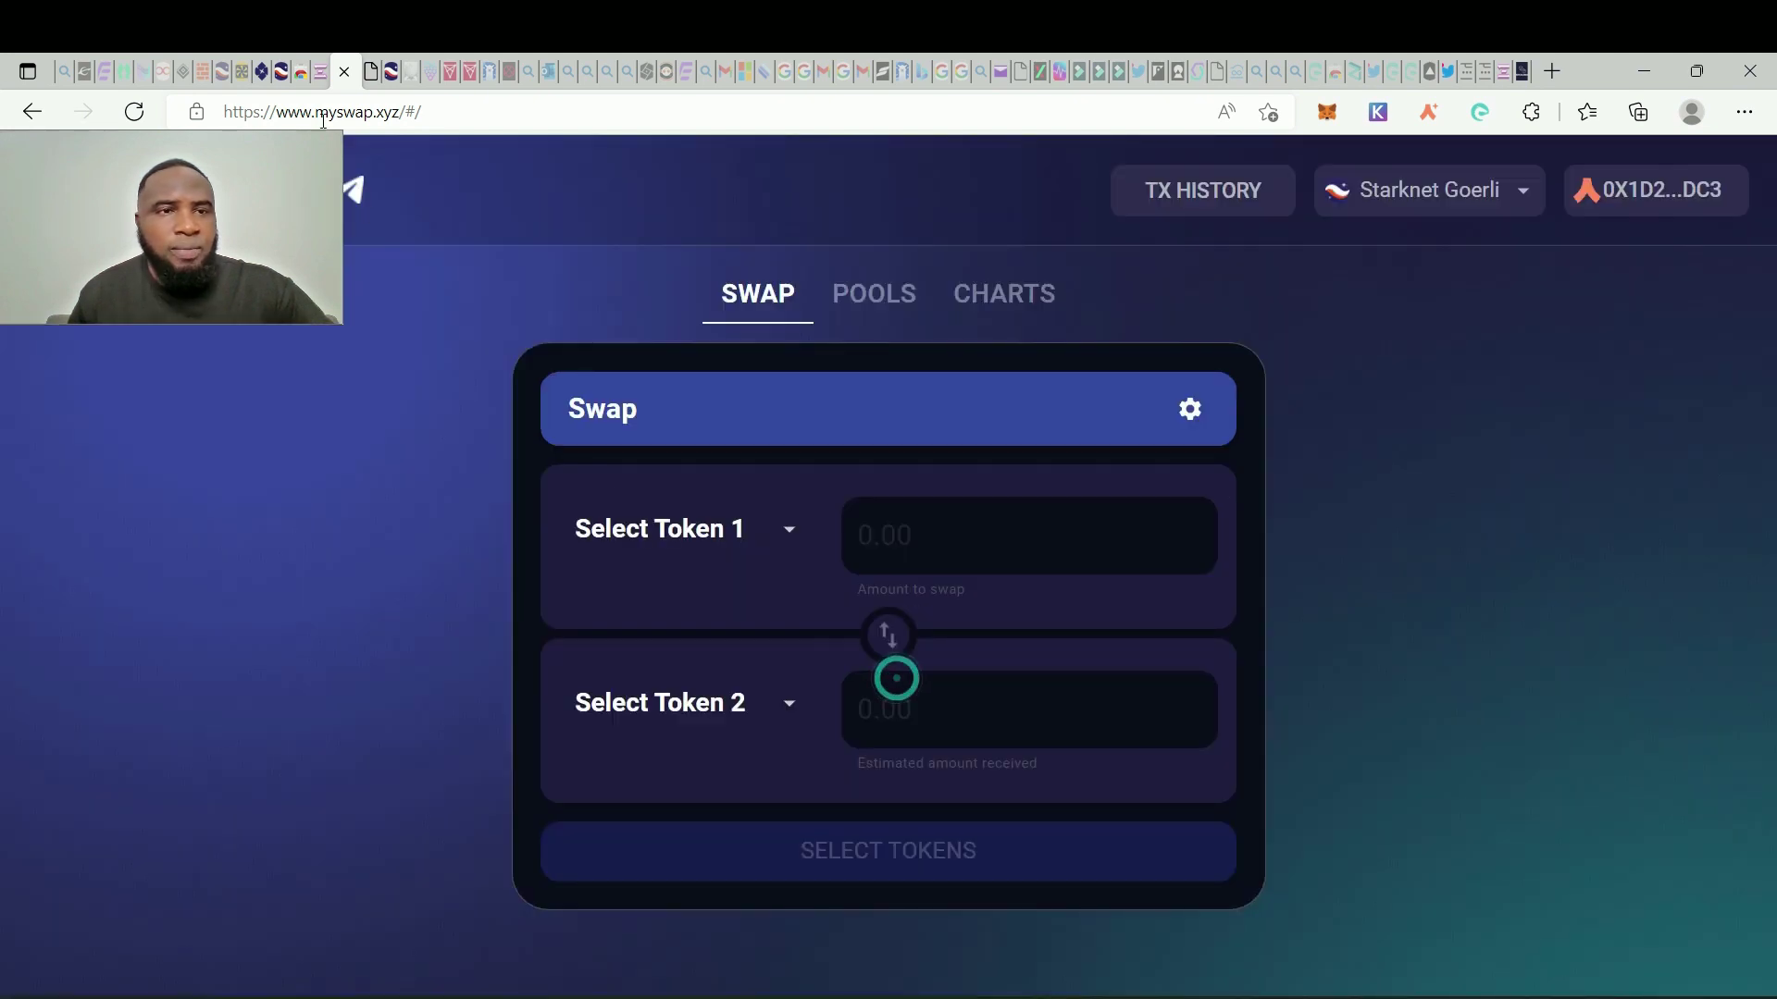
Step: On JediSwap, set the swap pair to J23FEB0 into J23FEB1
{"action": "left_click", "coordinate": [325, 65]}
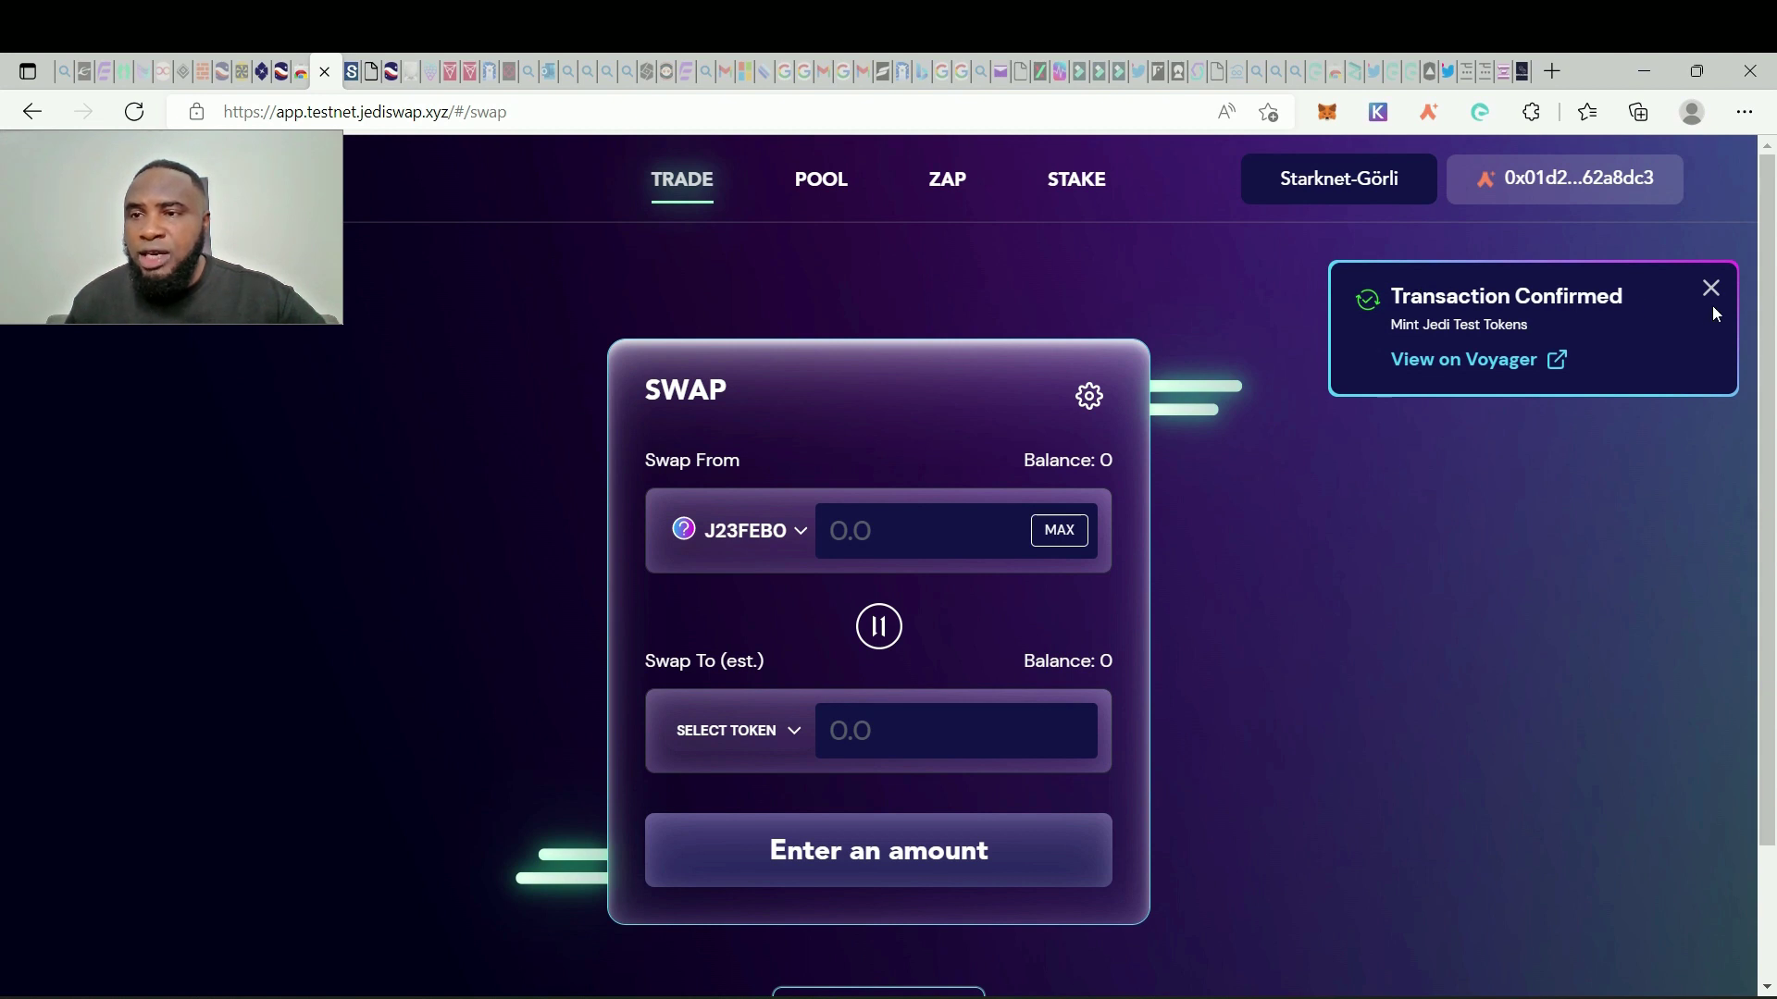
{"action": "scroll", "coordinate": [974, 686], "scroll_direction": "down", "scroll_amount": 2}
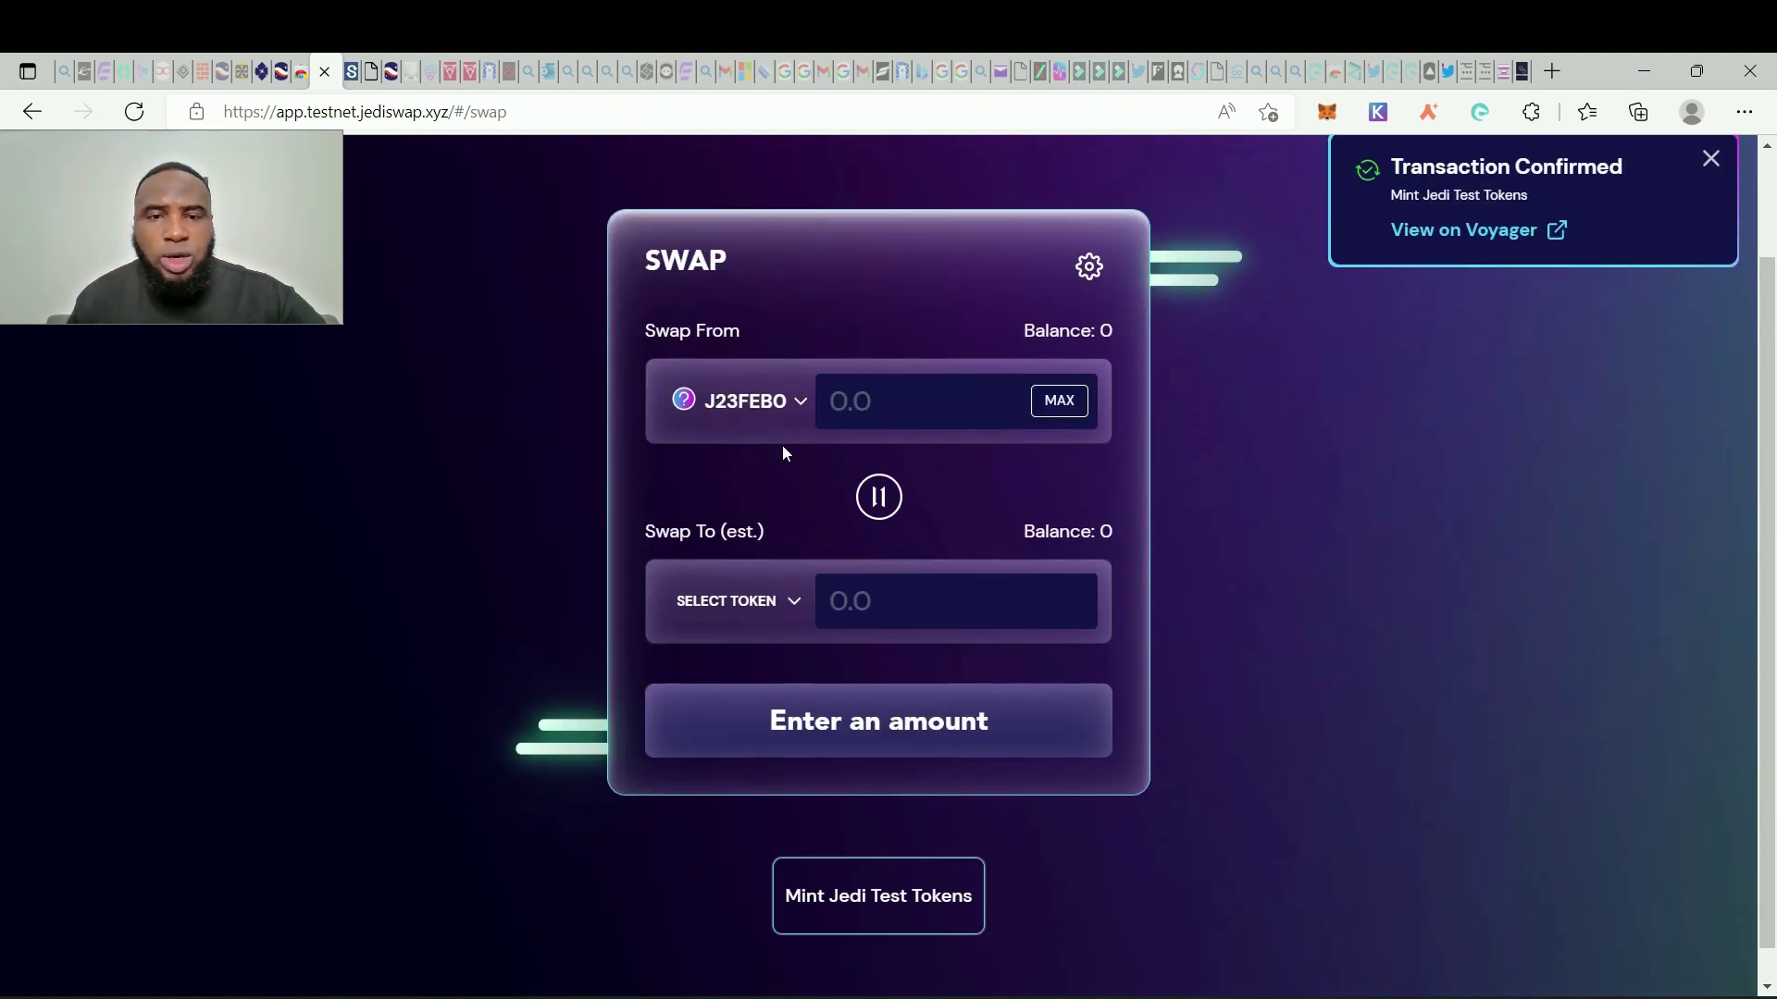
{"action": "left_click", "coordinate": [801, 407]}
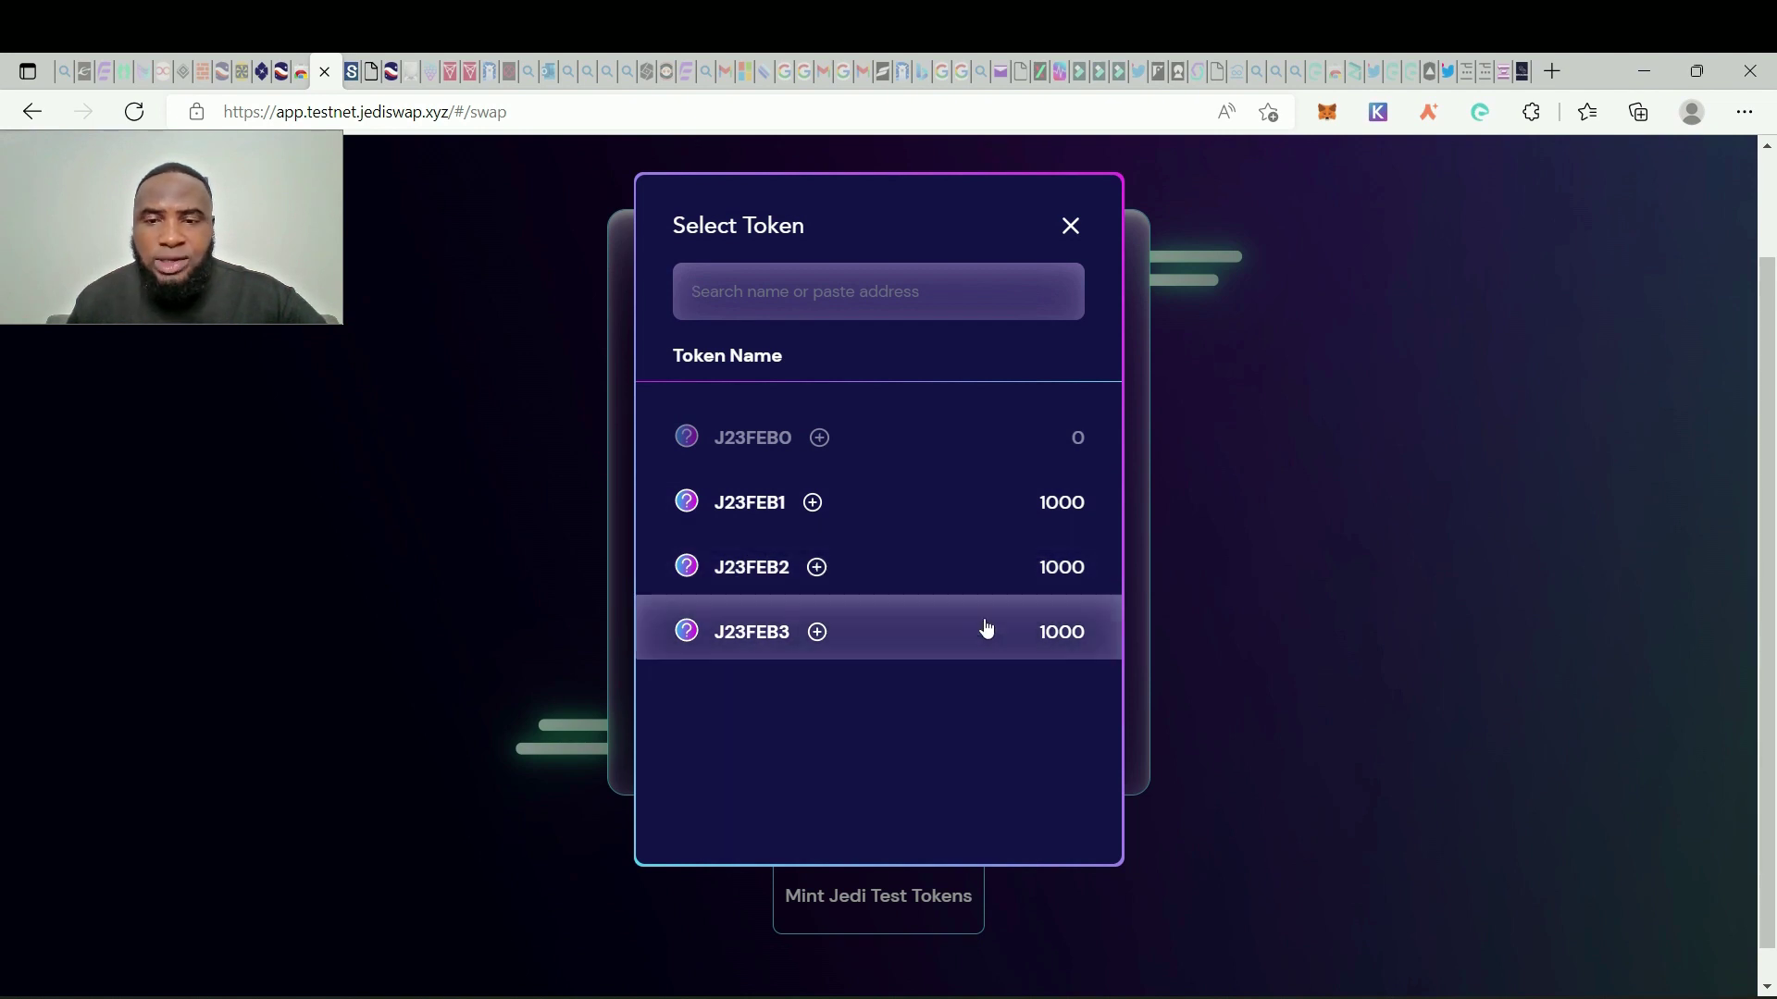
{"action": "left_click", "coordinate": [1071, 499]}
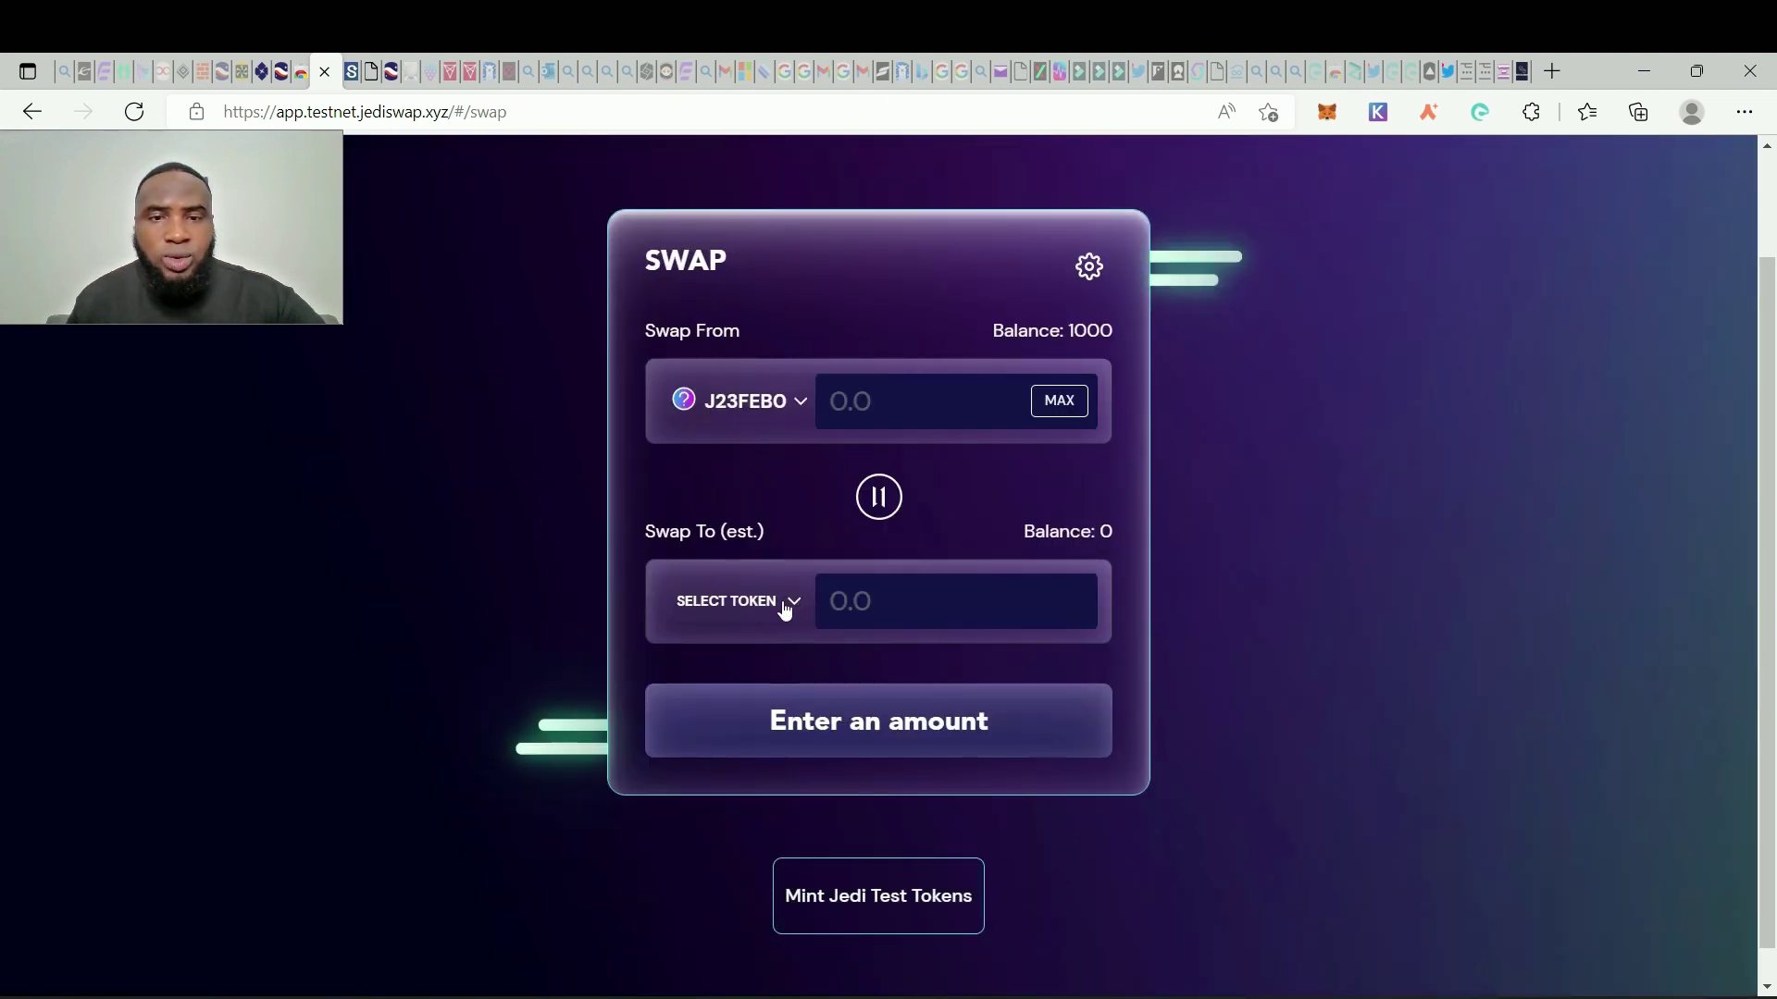
{"action": "left_click", "coordinate": [791, 606]}
{"action": "left_click", "coordinate": [772, 509]}
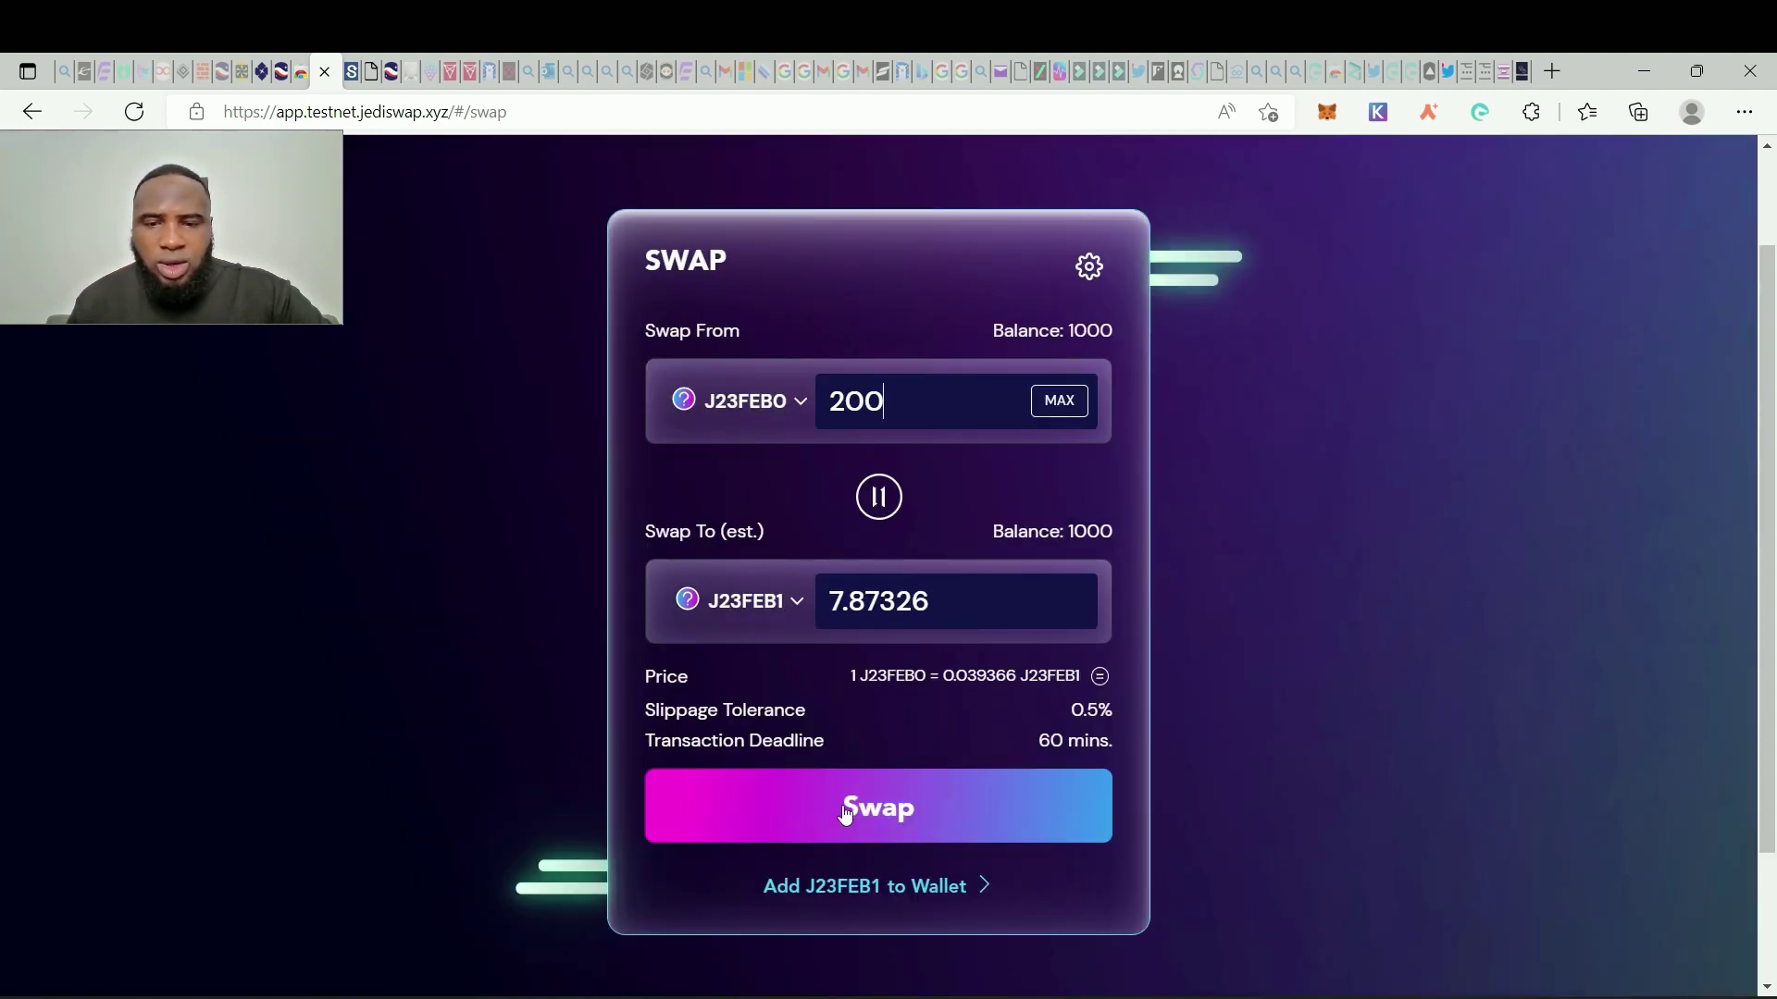
Step: Swap 200 J23FEB0 for about 7.87 J23FEB1 and sign it in Argent X
{"action": "left_click", "coordinate": [879, 810]}
{"action": "left_click", "coordinate": [916, 846]}
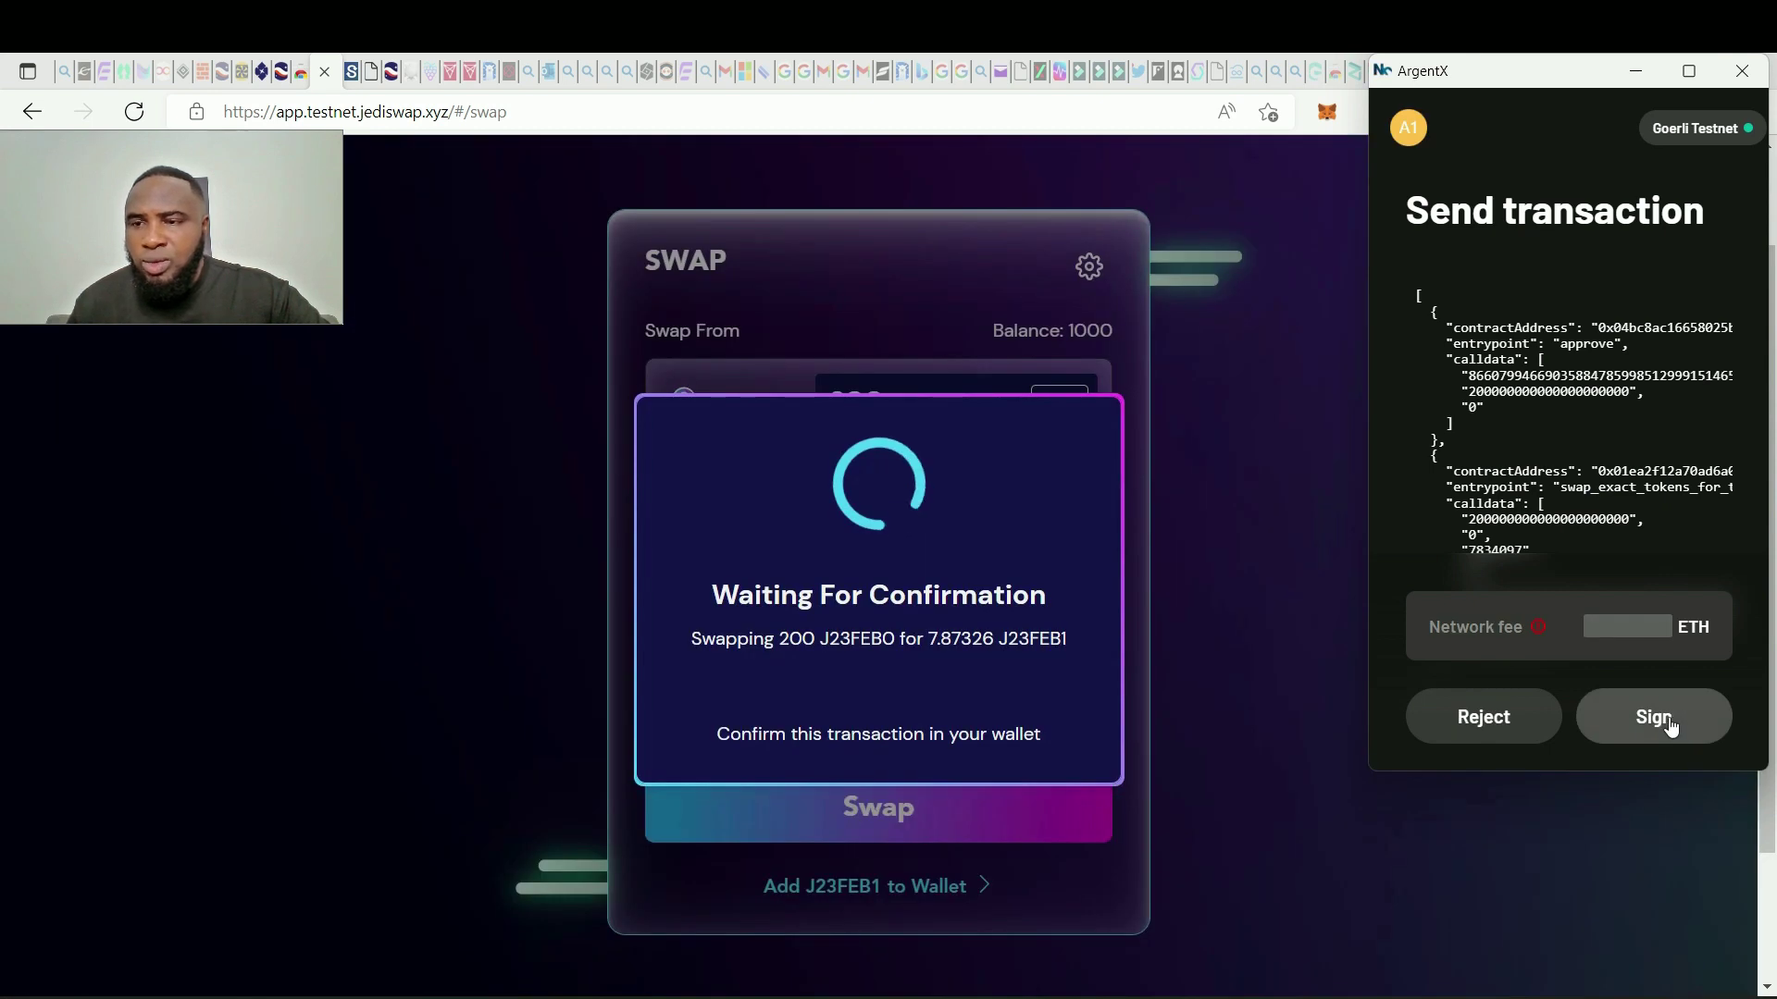
{"action": "left_click", "coordinate": [1668, 722]}
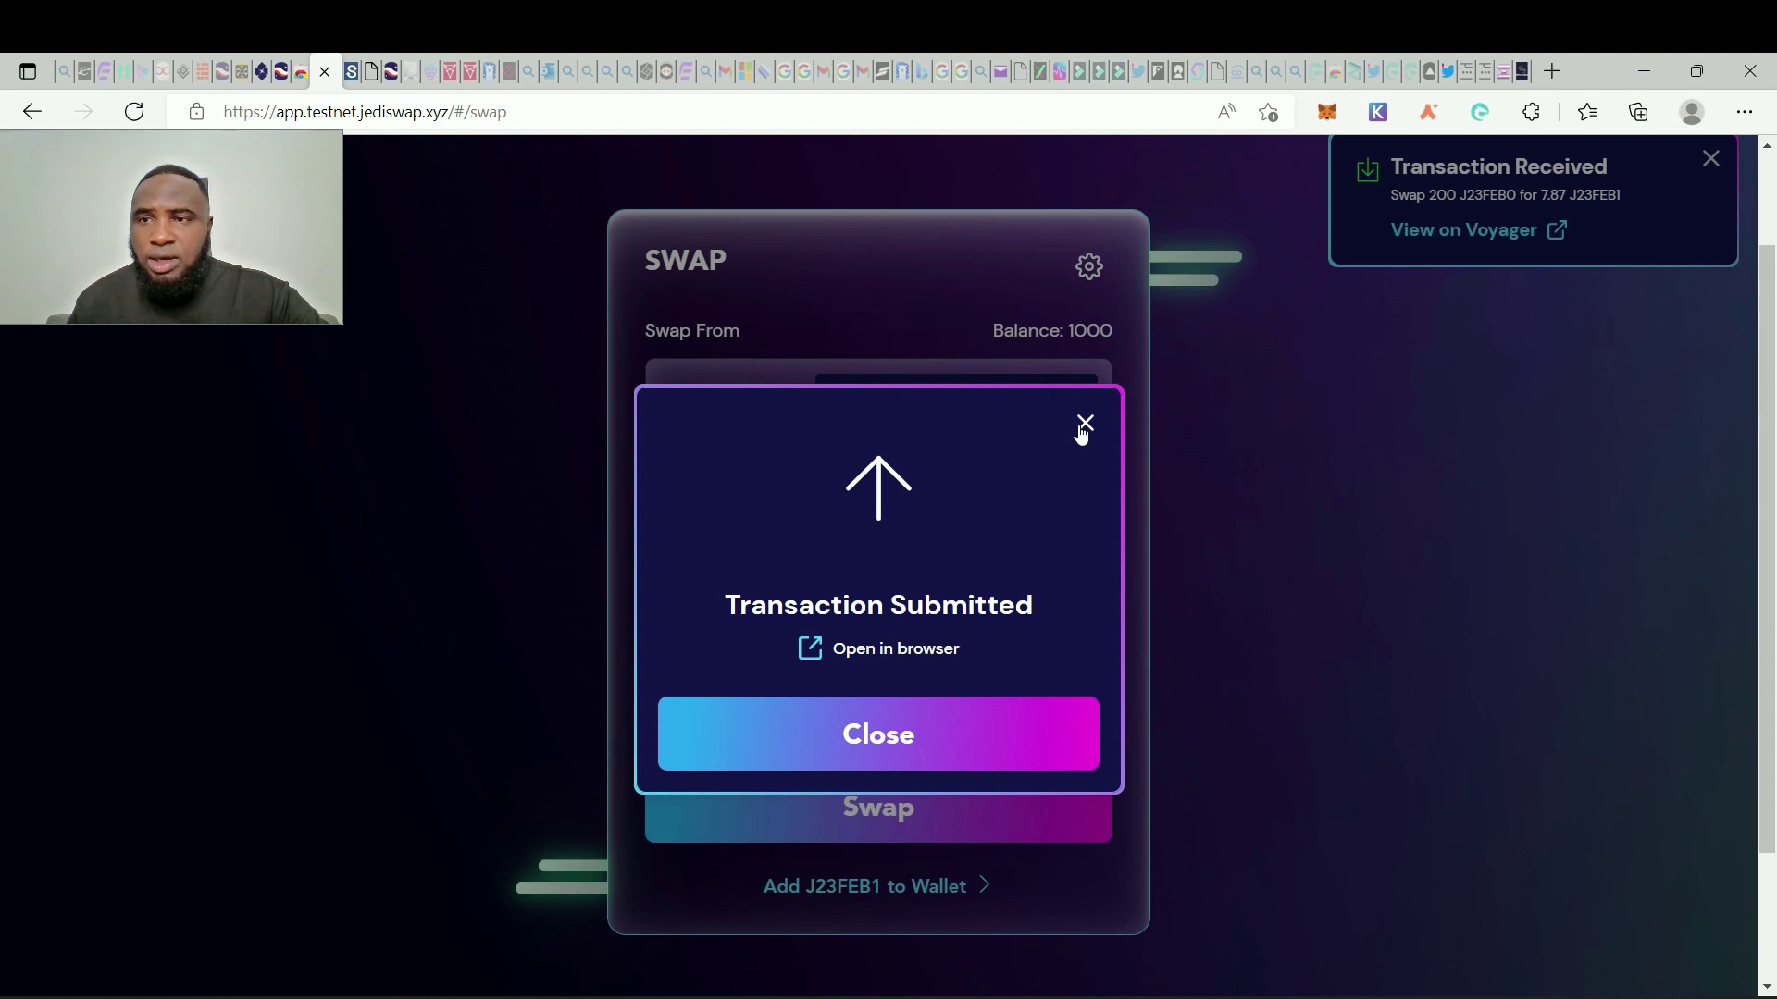
{"action": "left_click", "coordinate": [1084, 425]}
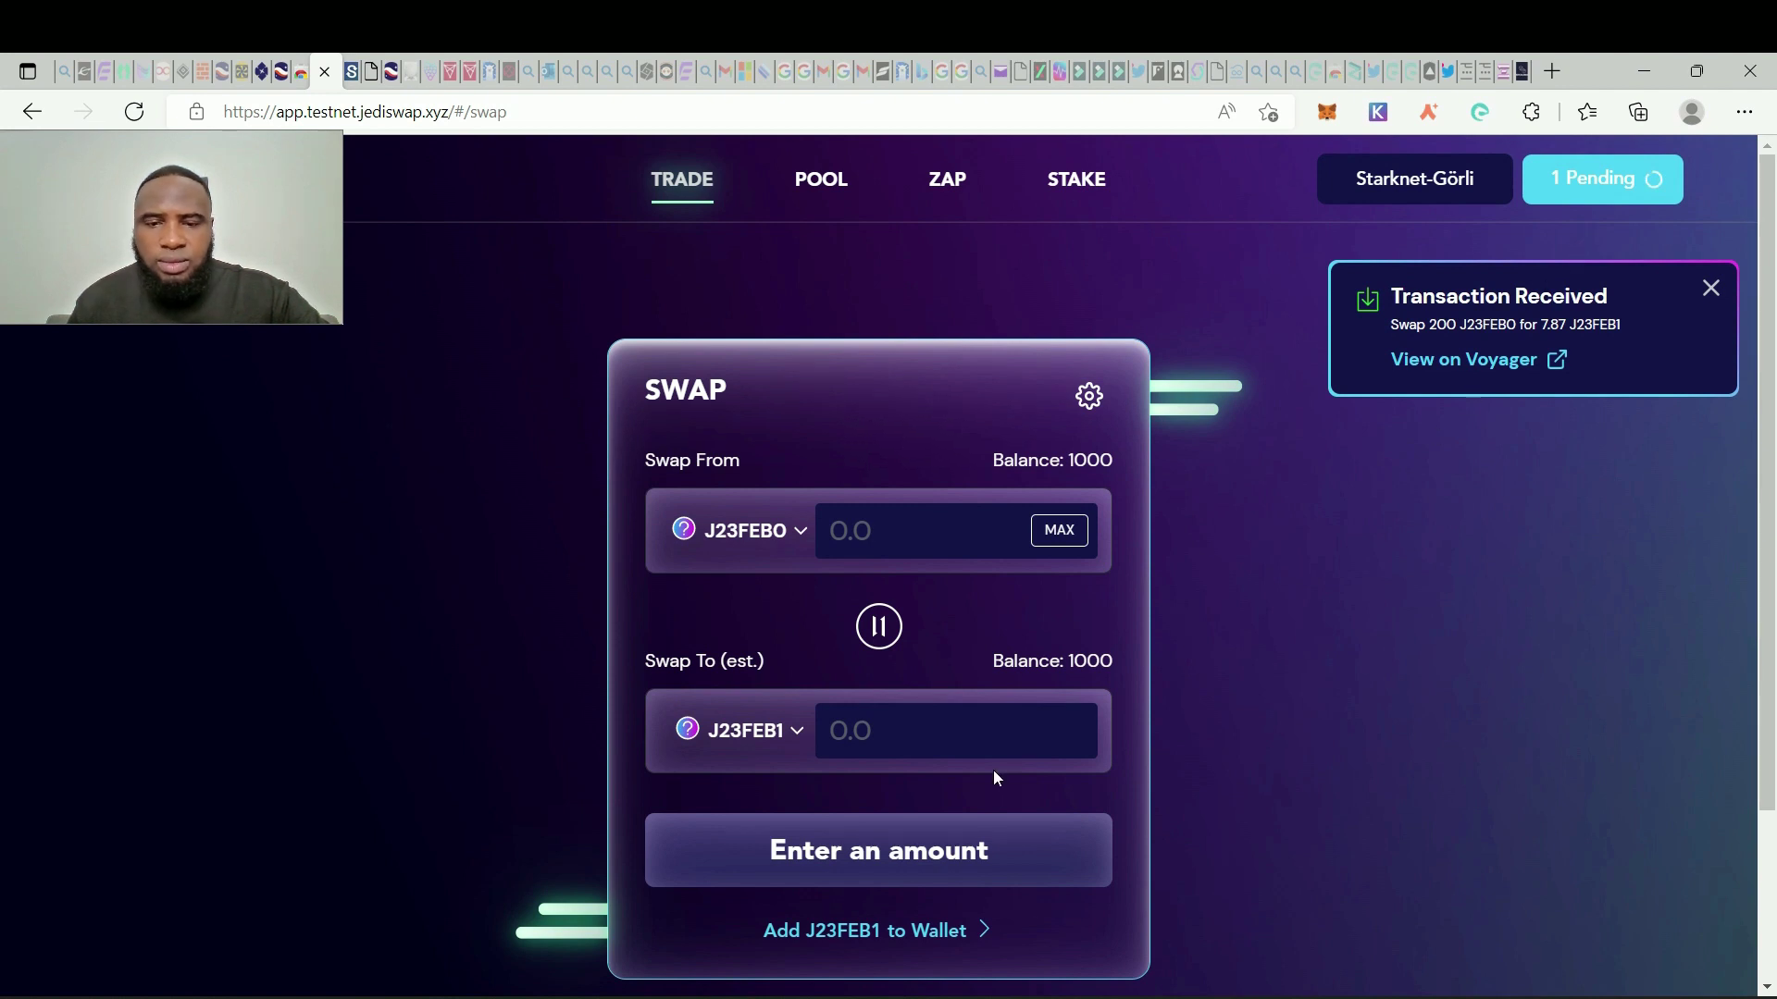
Step: Add J23FEB1 to Argent X, which then lists a 1000.0 J23FEB1 balance
{"action": "scroll", "coordinate": [988, 769], "scroll_direction": "down", "scroll_amount": 3}
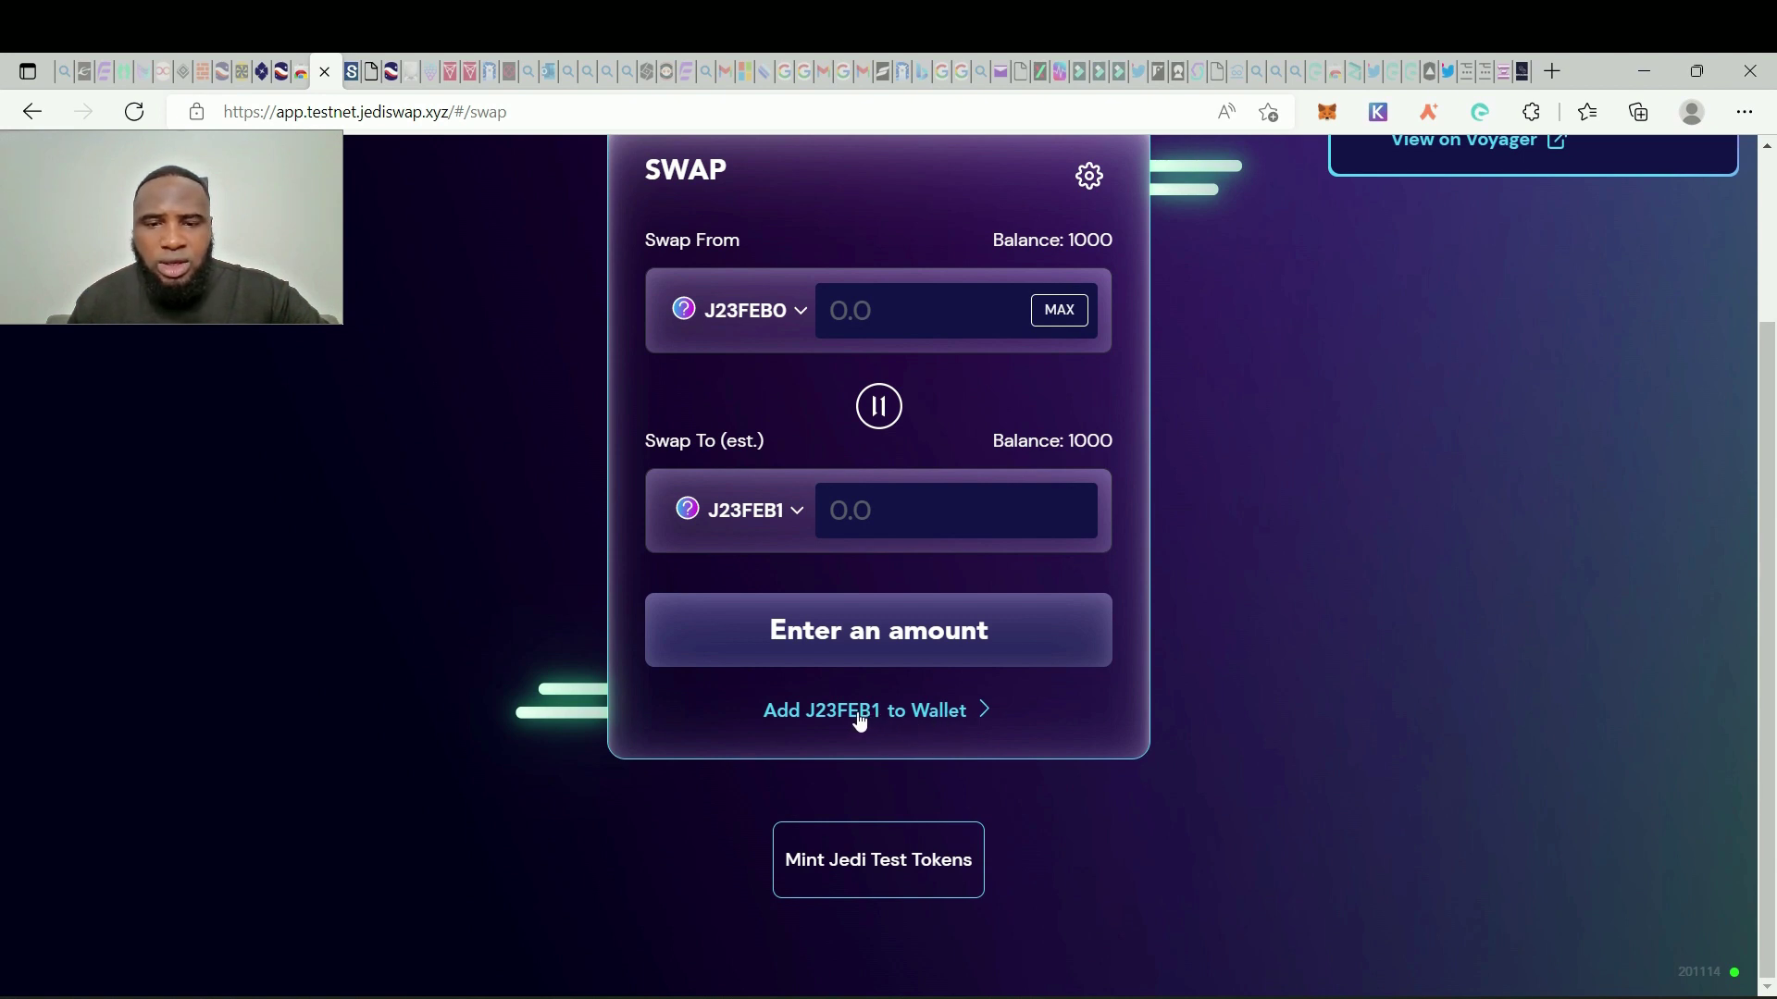
{"action": "scroll", "coordinate": [1060, 635], "scroll_direction": "up", "scroll_amount": 2}
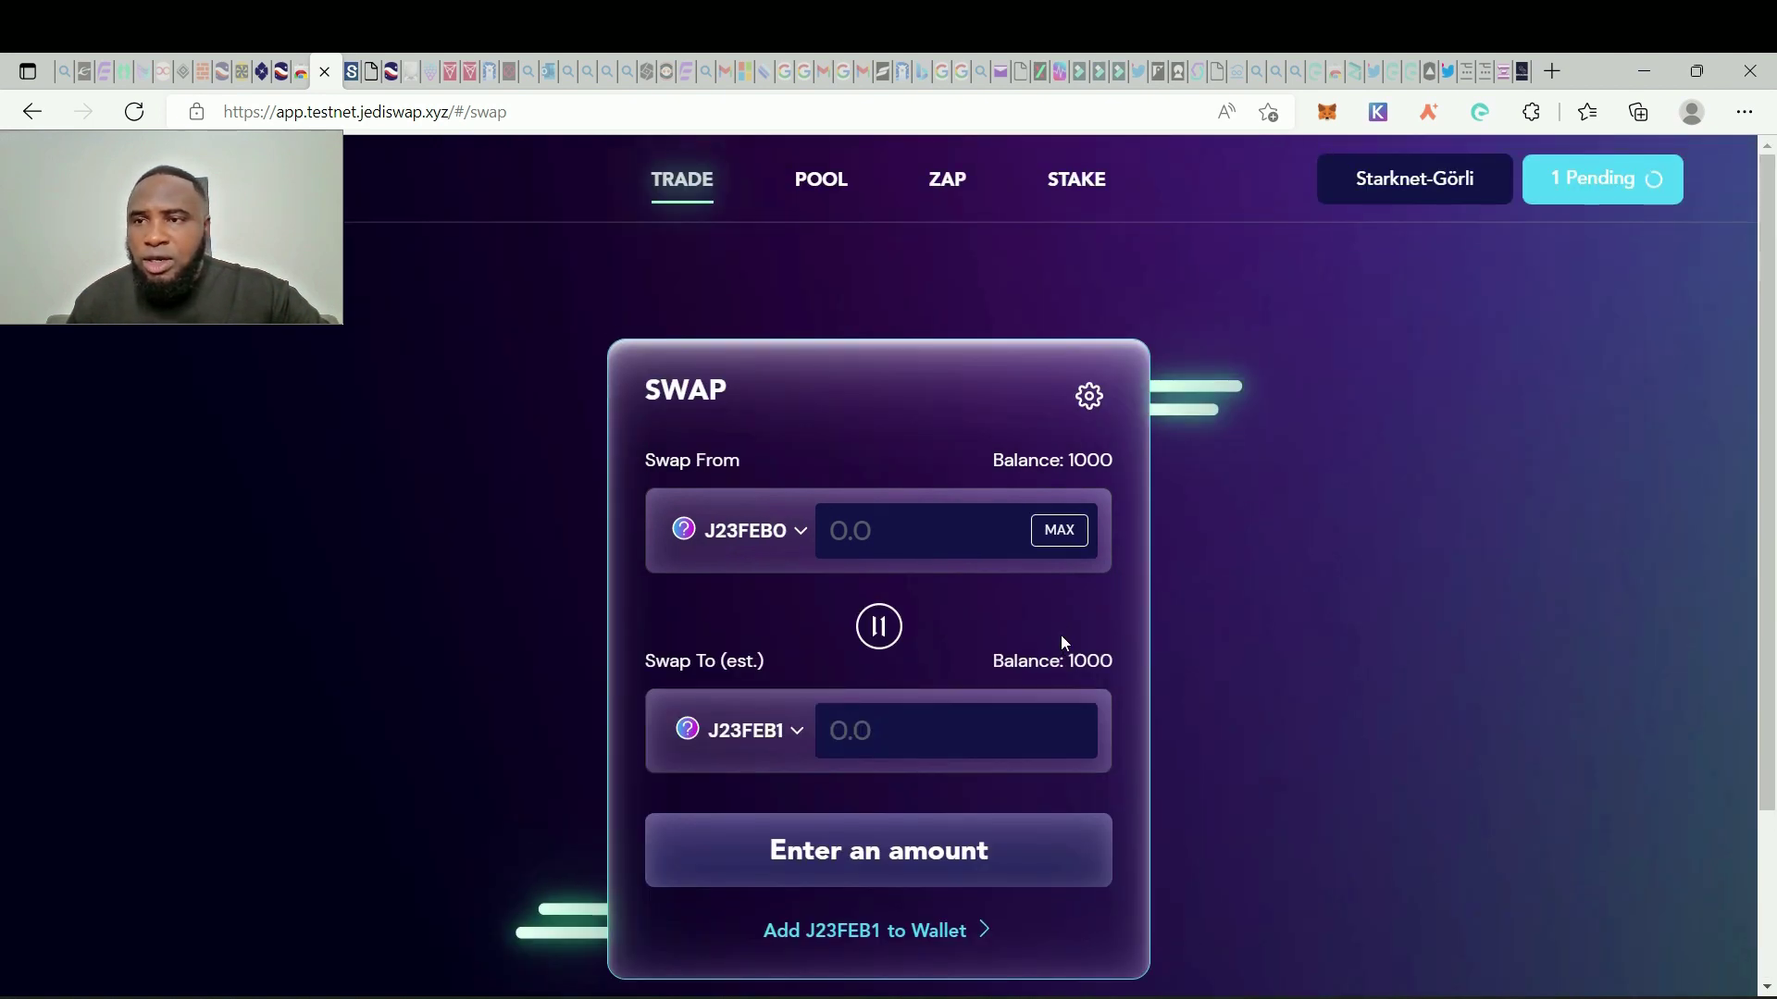
{"action": "scroll", "coordinate": [1061, 635], "scroll_direction": "down", "scroll_amount": 2}
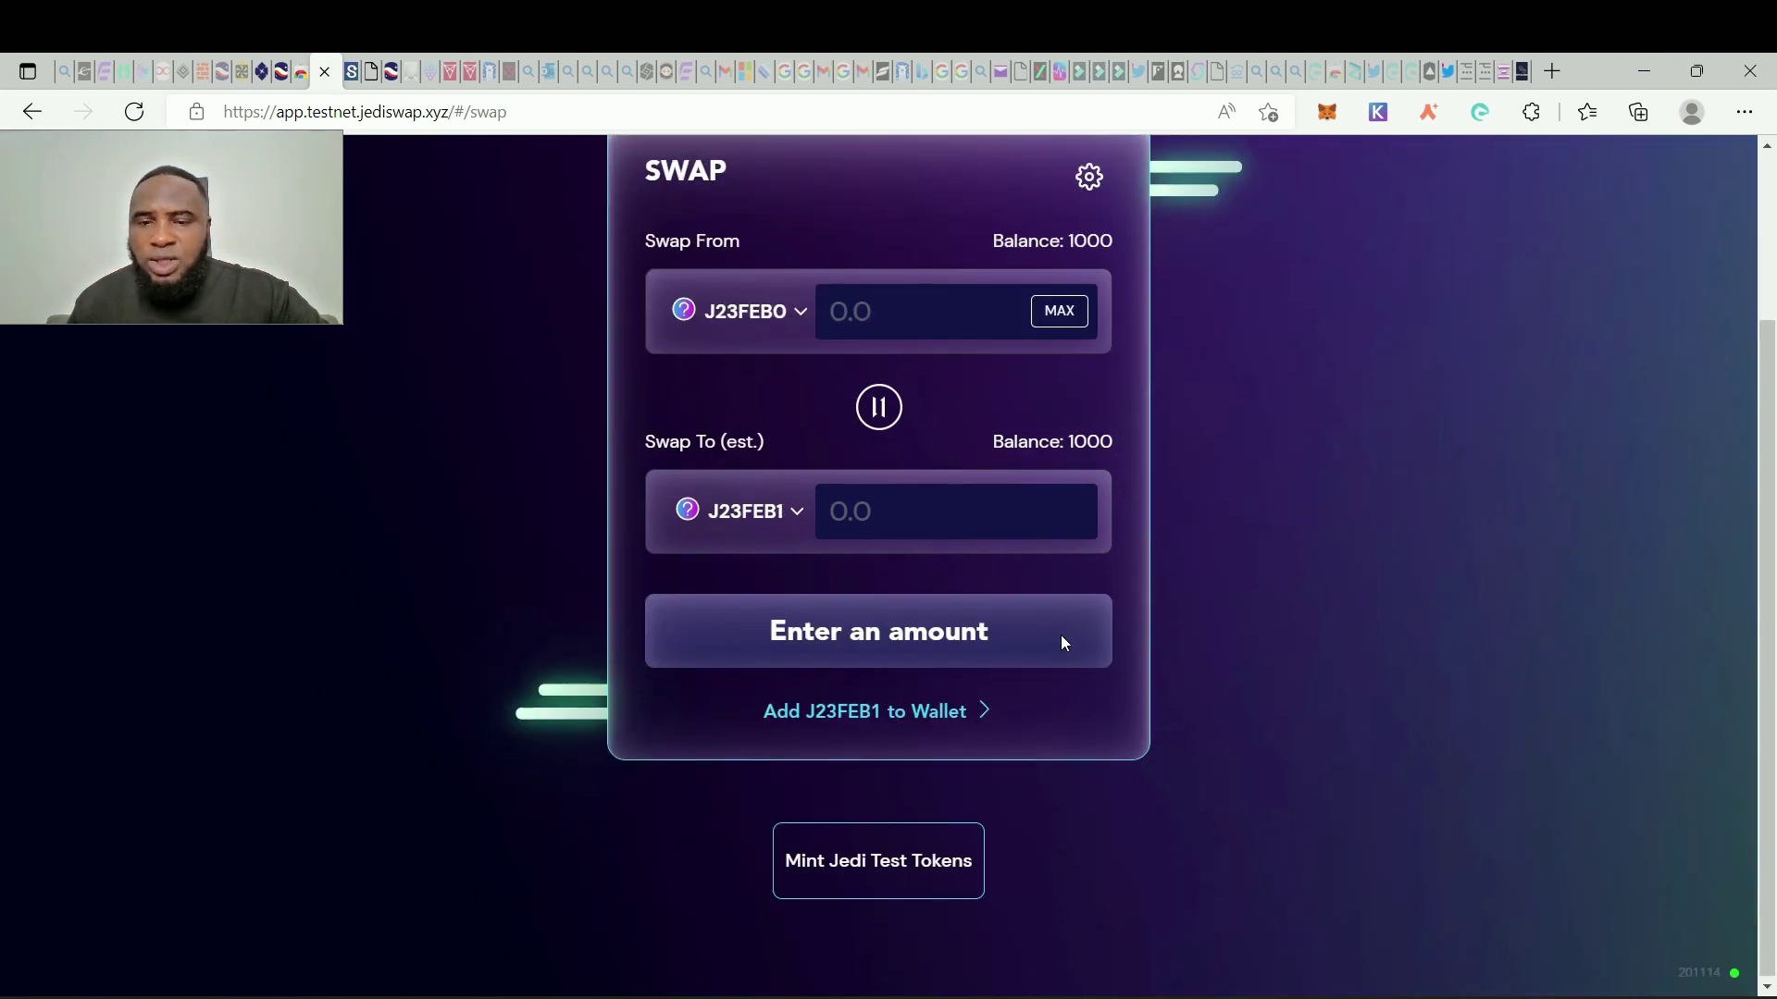
{"action": "left_click", "coordinate": [857, 714]}
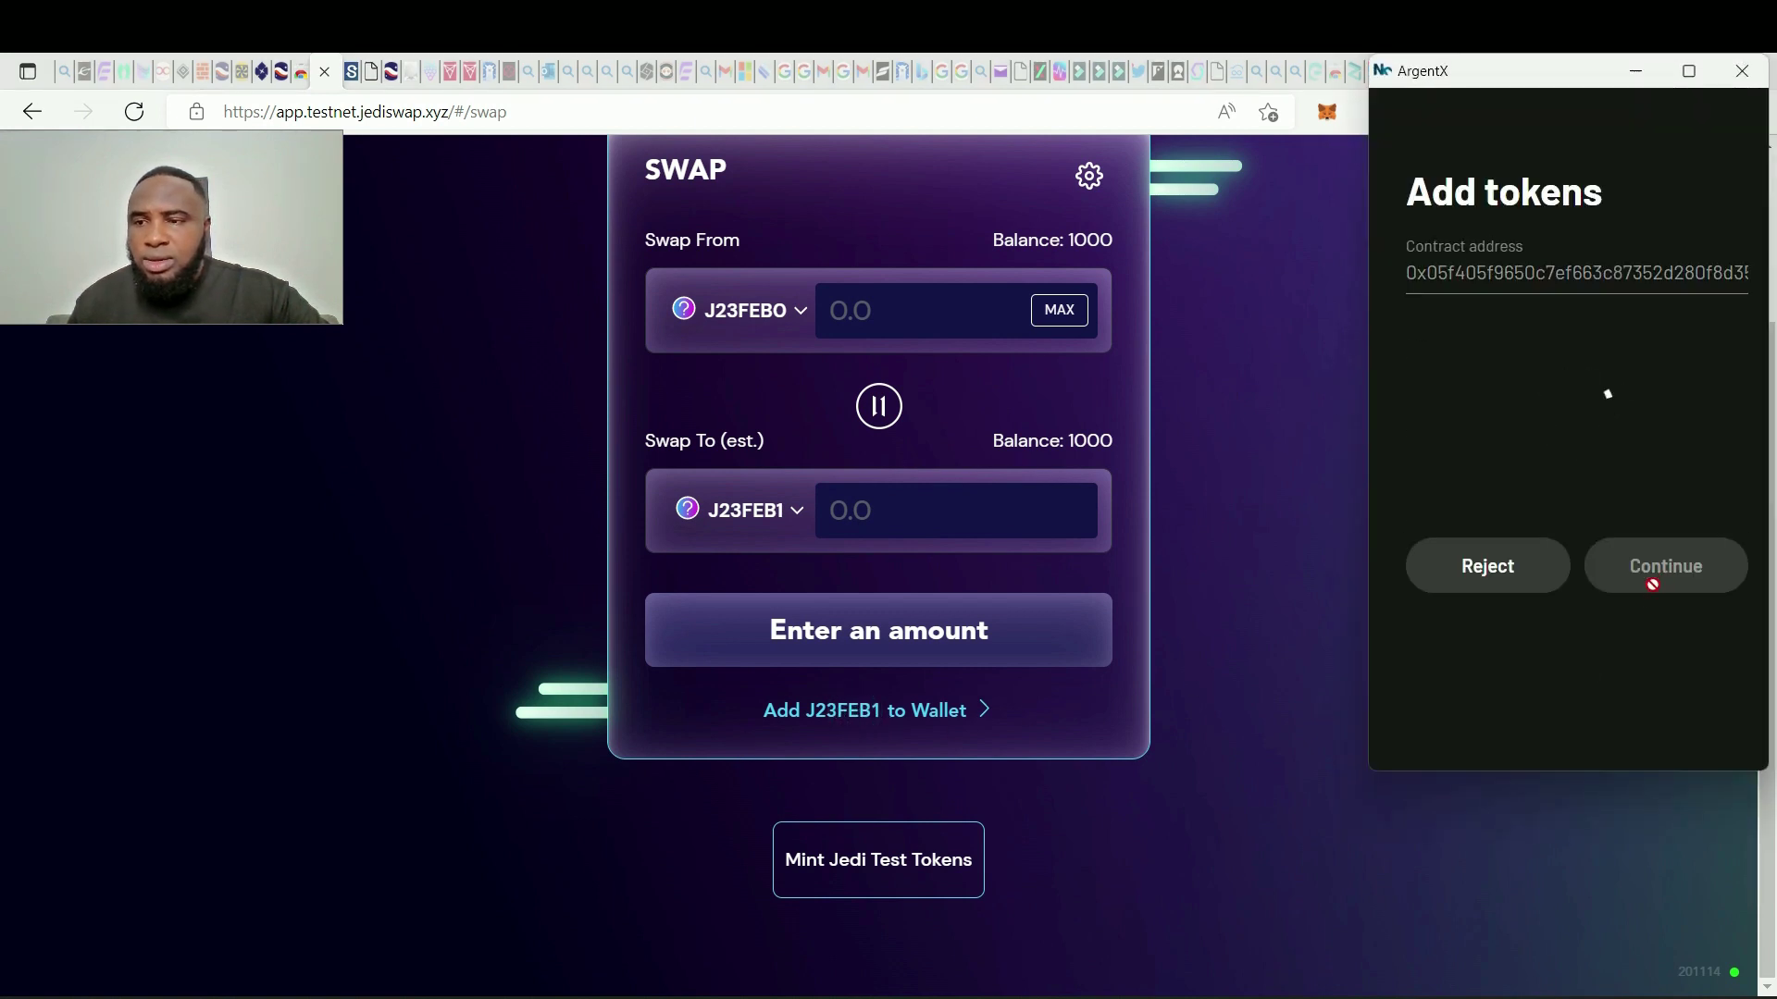
{"action": "left_click", "coordinate": [1664, 668]}
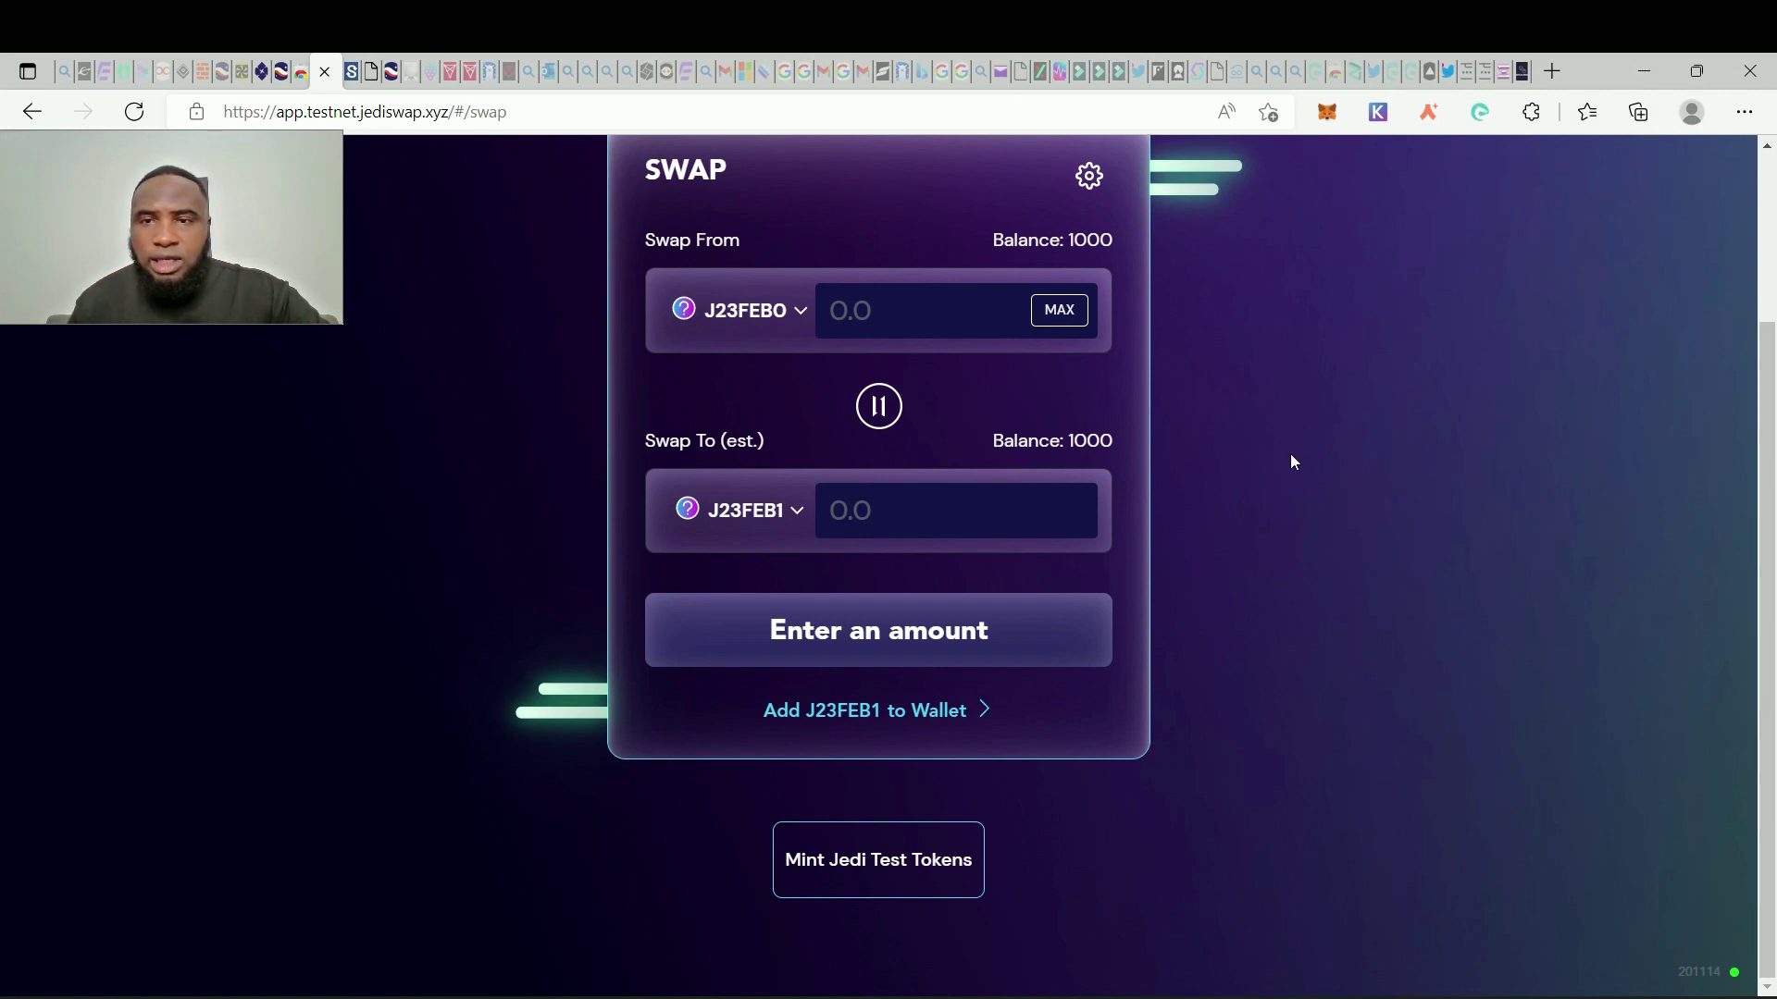
{"action": "scroll", "coordinate": [1400, 427], "scroll_direction": "up", "scroll_amount": 3}
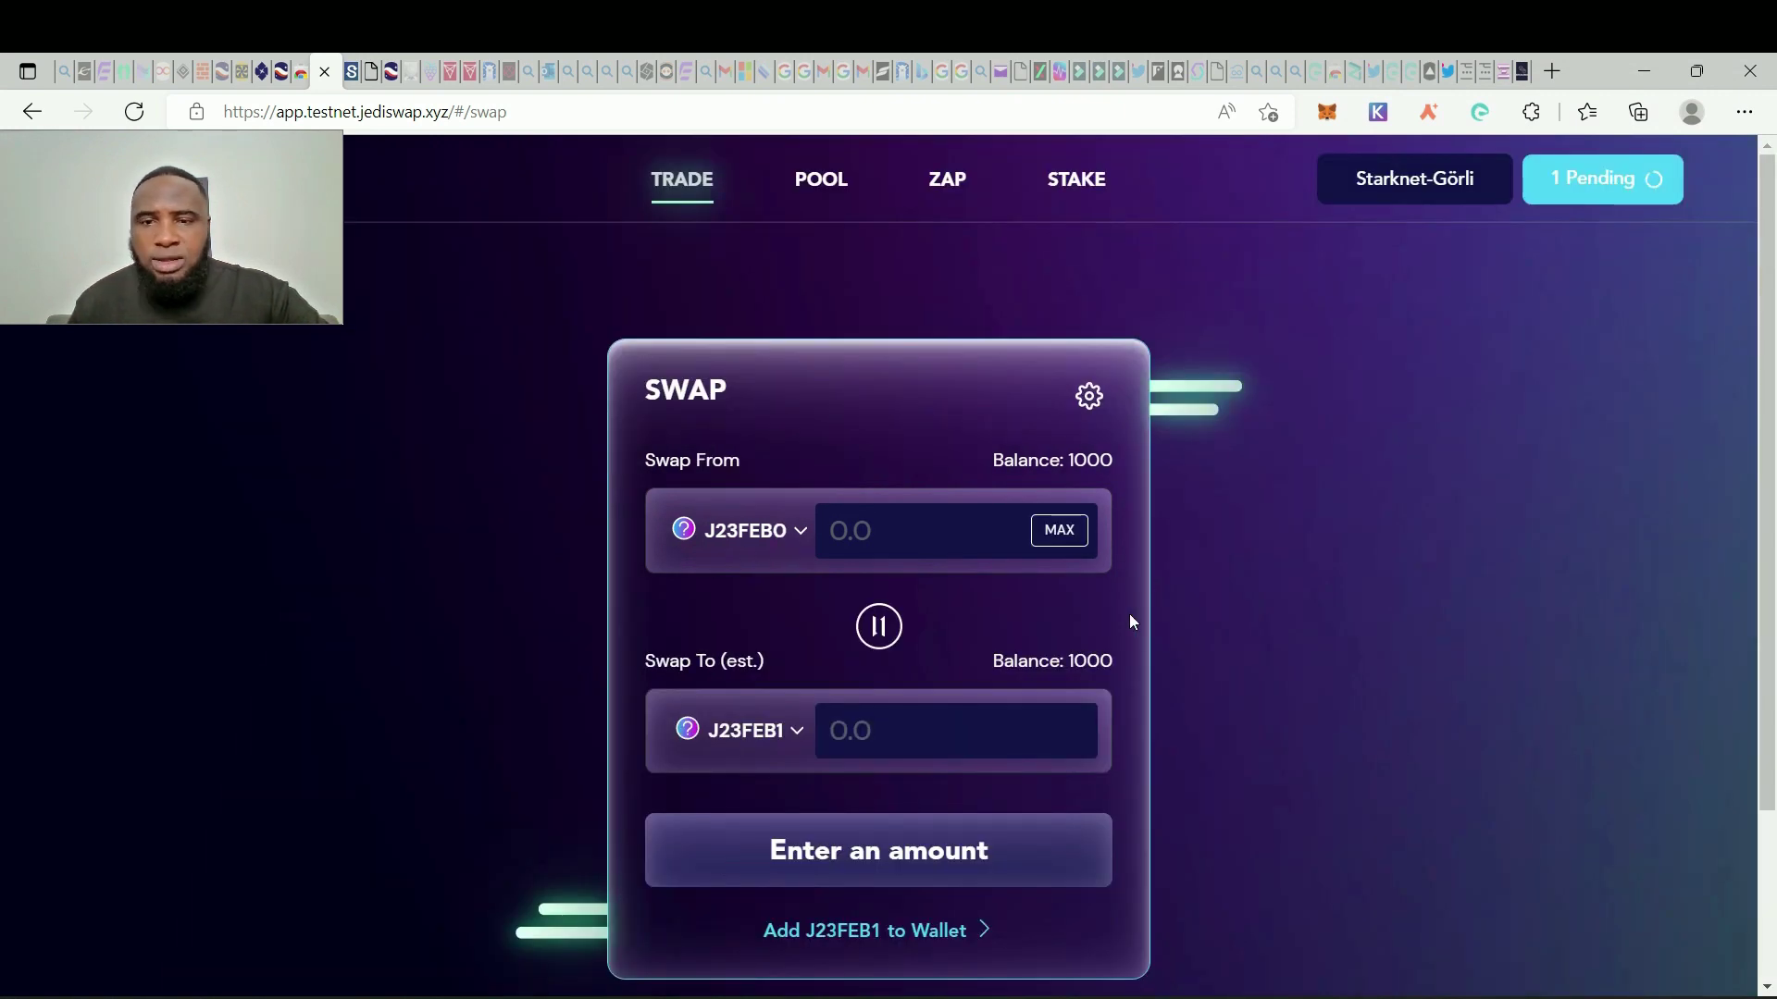
{"action": "scroll", "coordinate": [1042, 797], "scroll_direction": "down", "scroll_amount": 3}
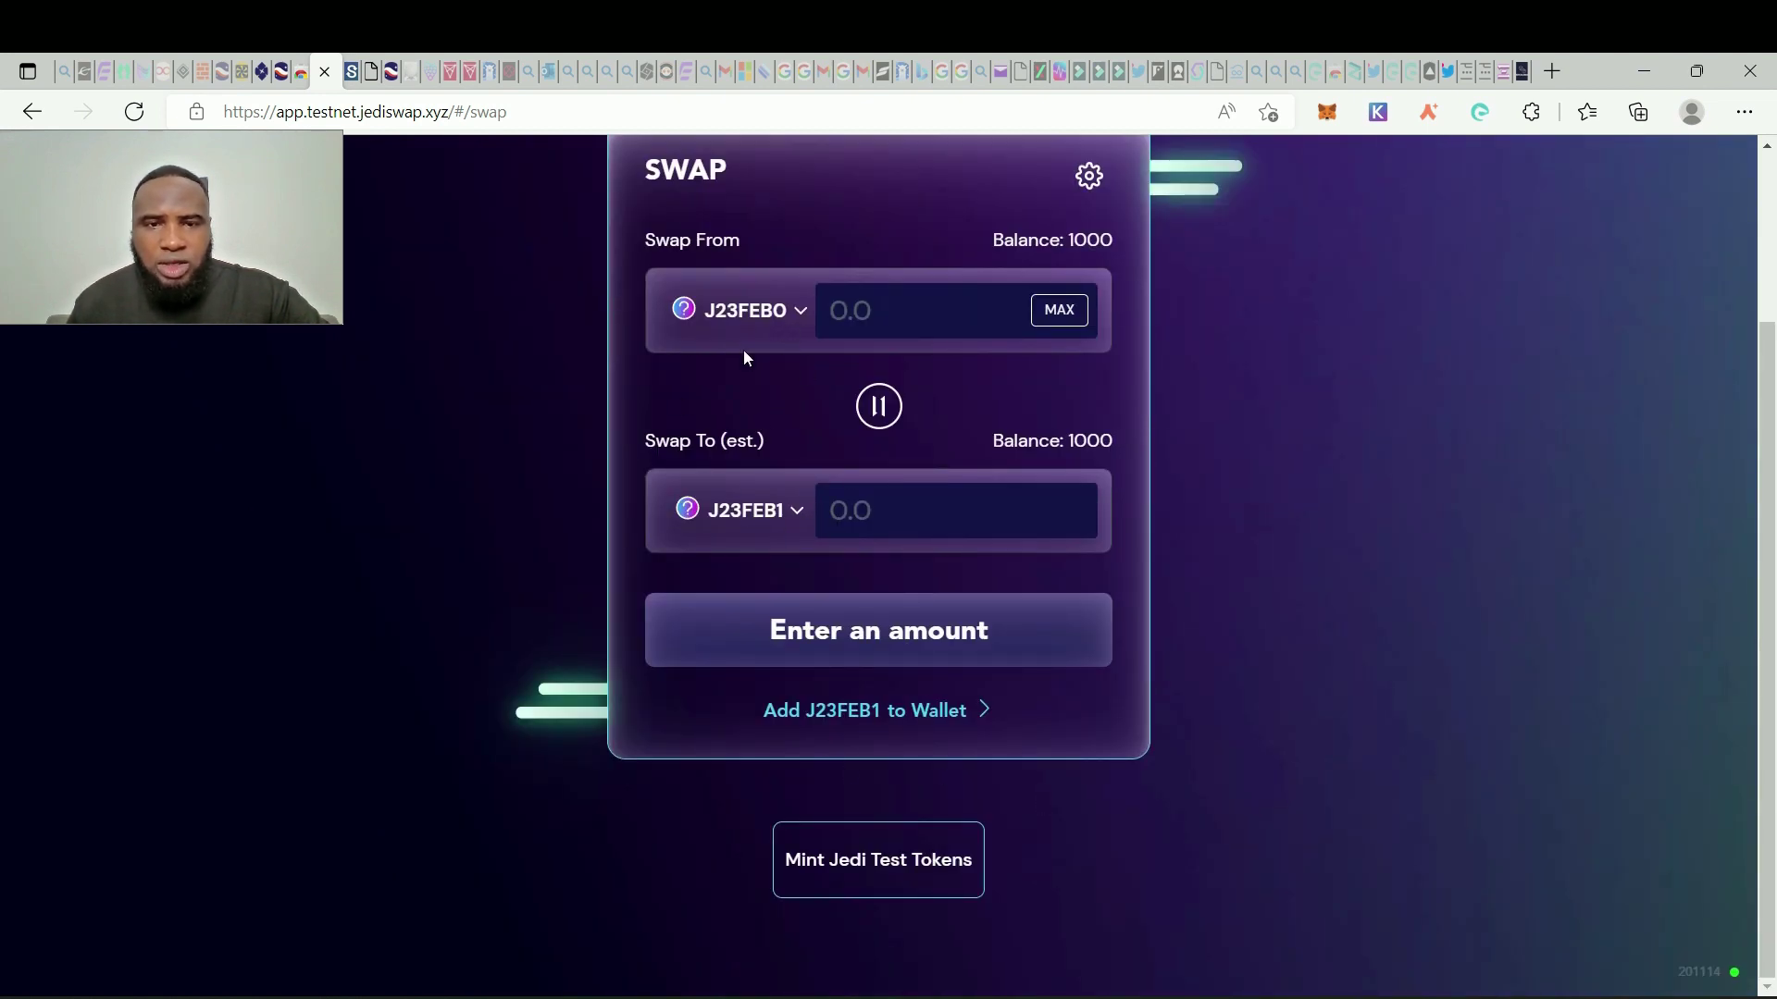
{"action": "scroll", "coordinate": [1136, 654], "scroll_direction": "up", "scroll_amount": 3}
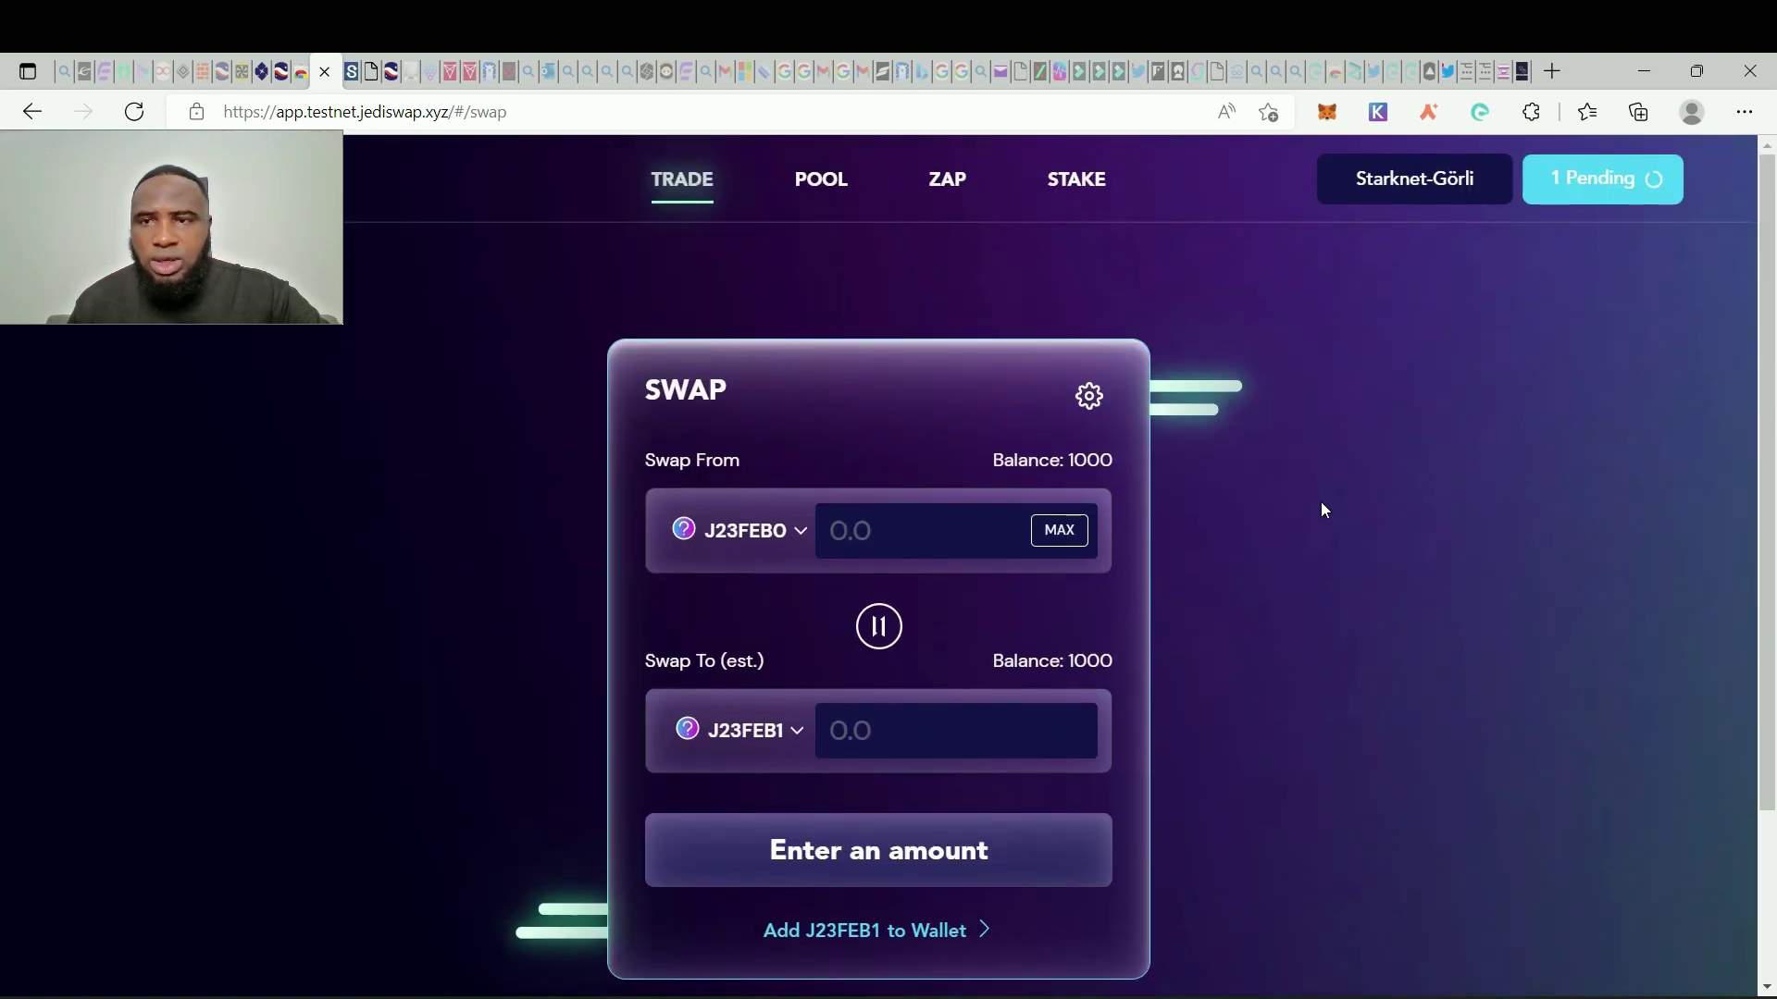
{"action": "left_click", "coordinate": [1426, 113]}
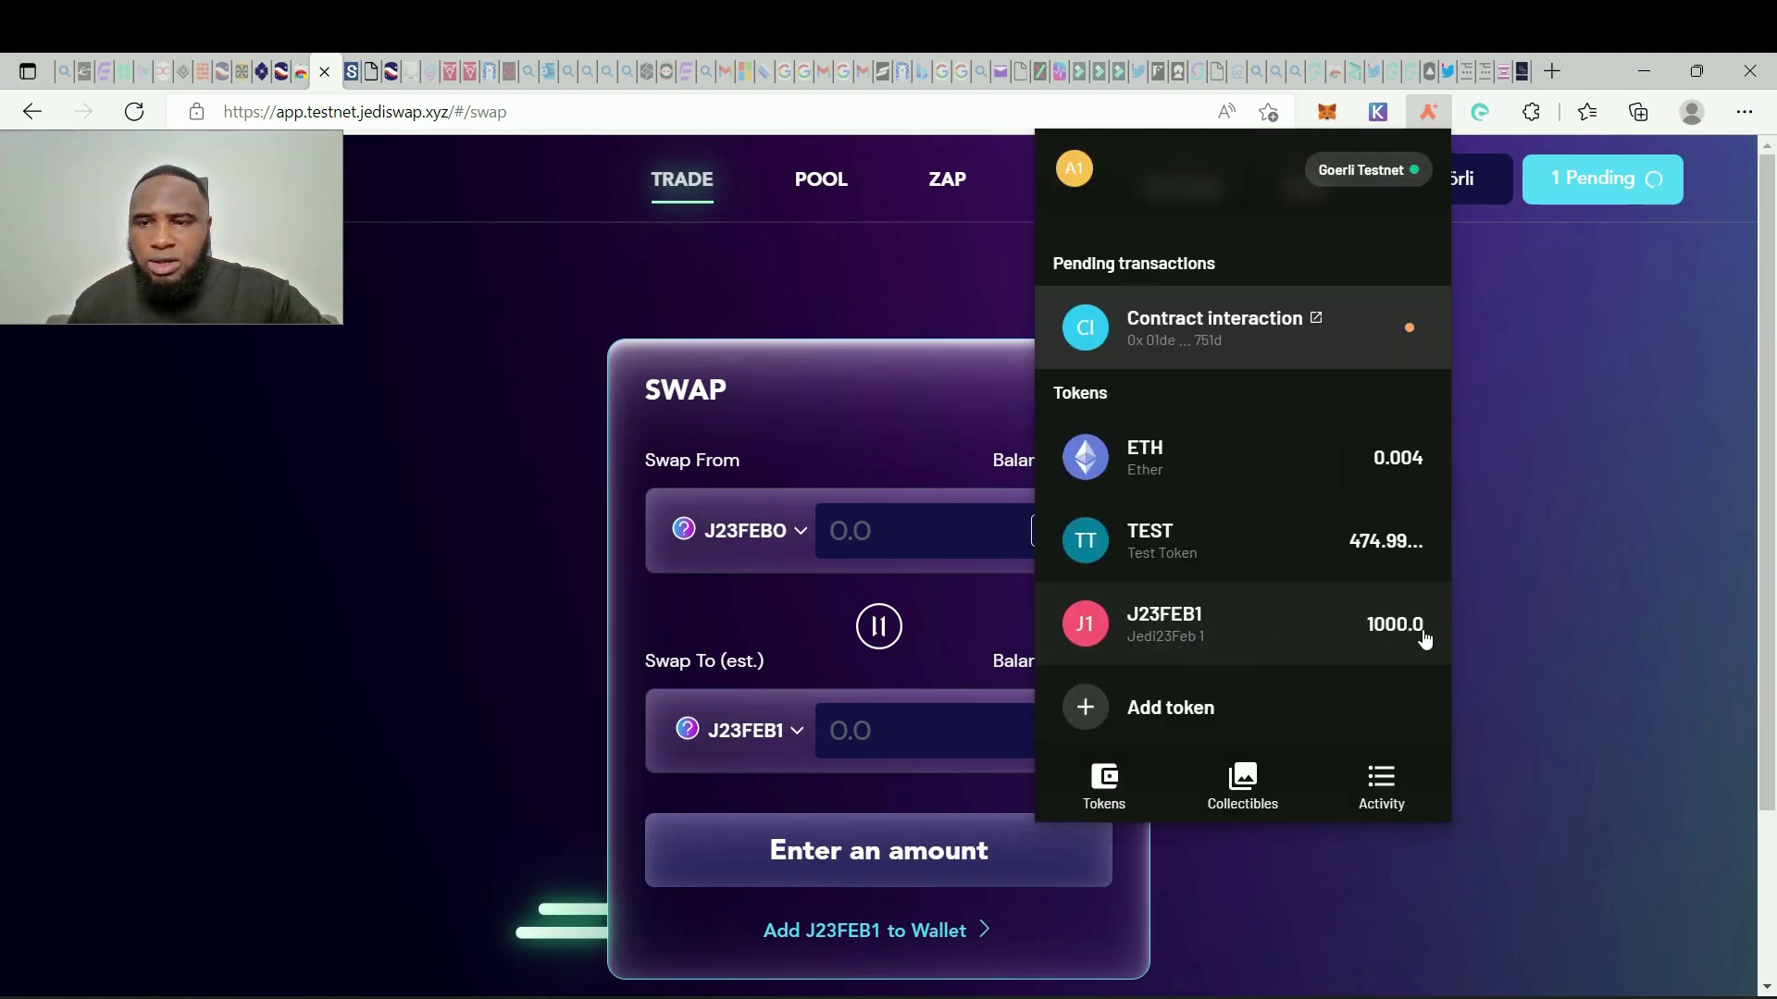
{"action": "scroll", "coordinate": [1297, 586], "scroll_direction": "up", "scroll_amount": 3}
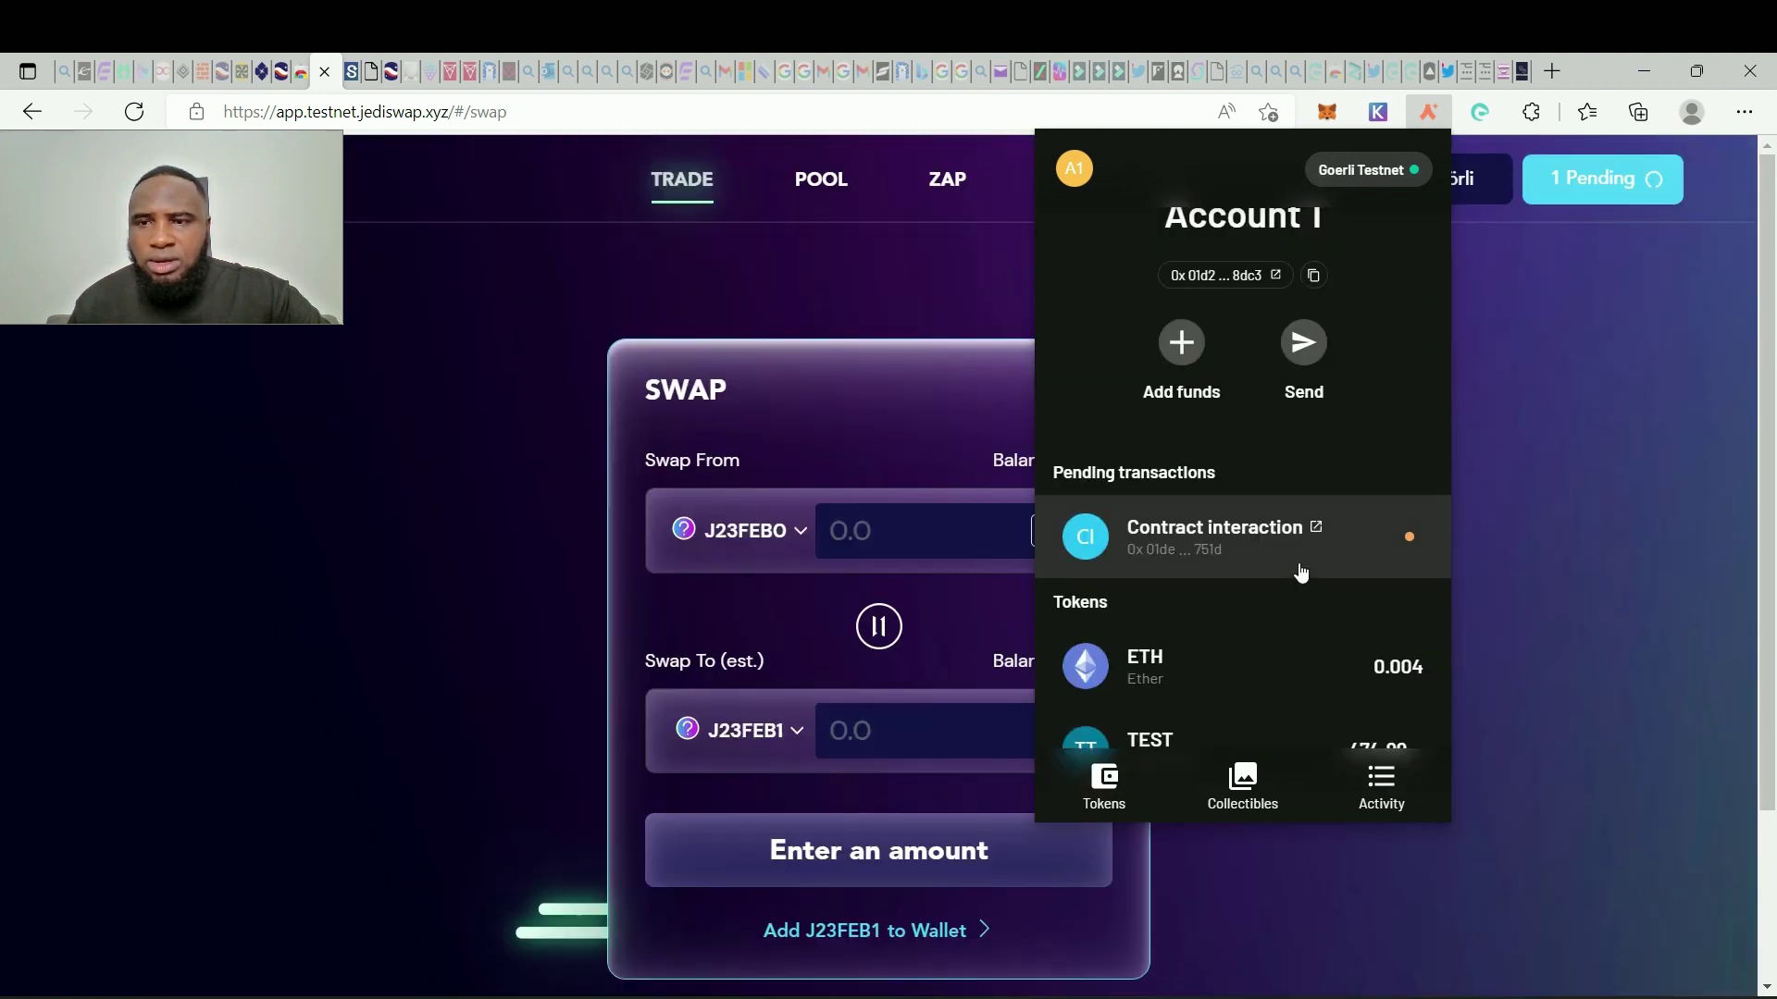
{"action": "scroll", "coordinate": [1297, 567], "scroll_direction": "down", "scroll_amount": 3}
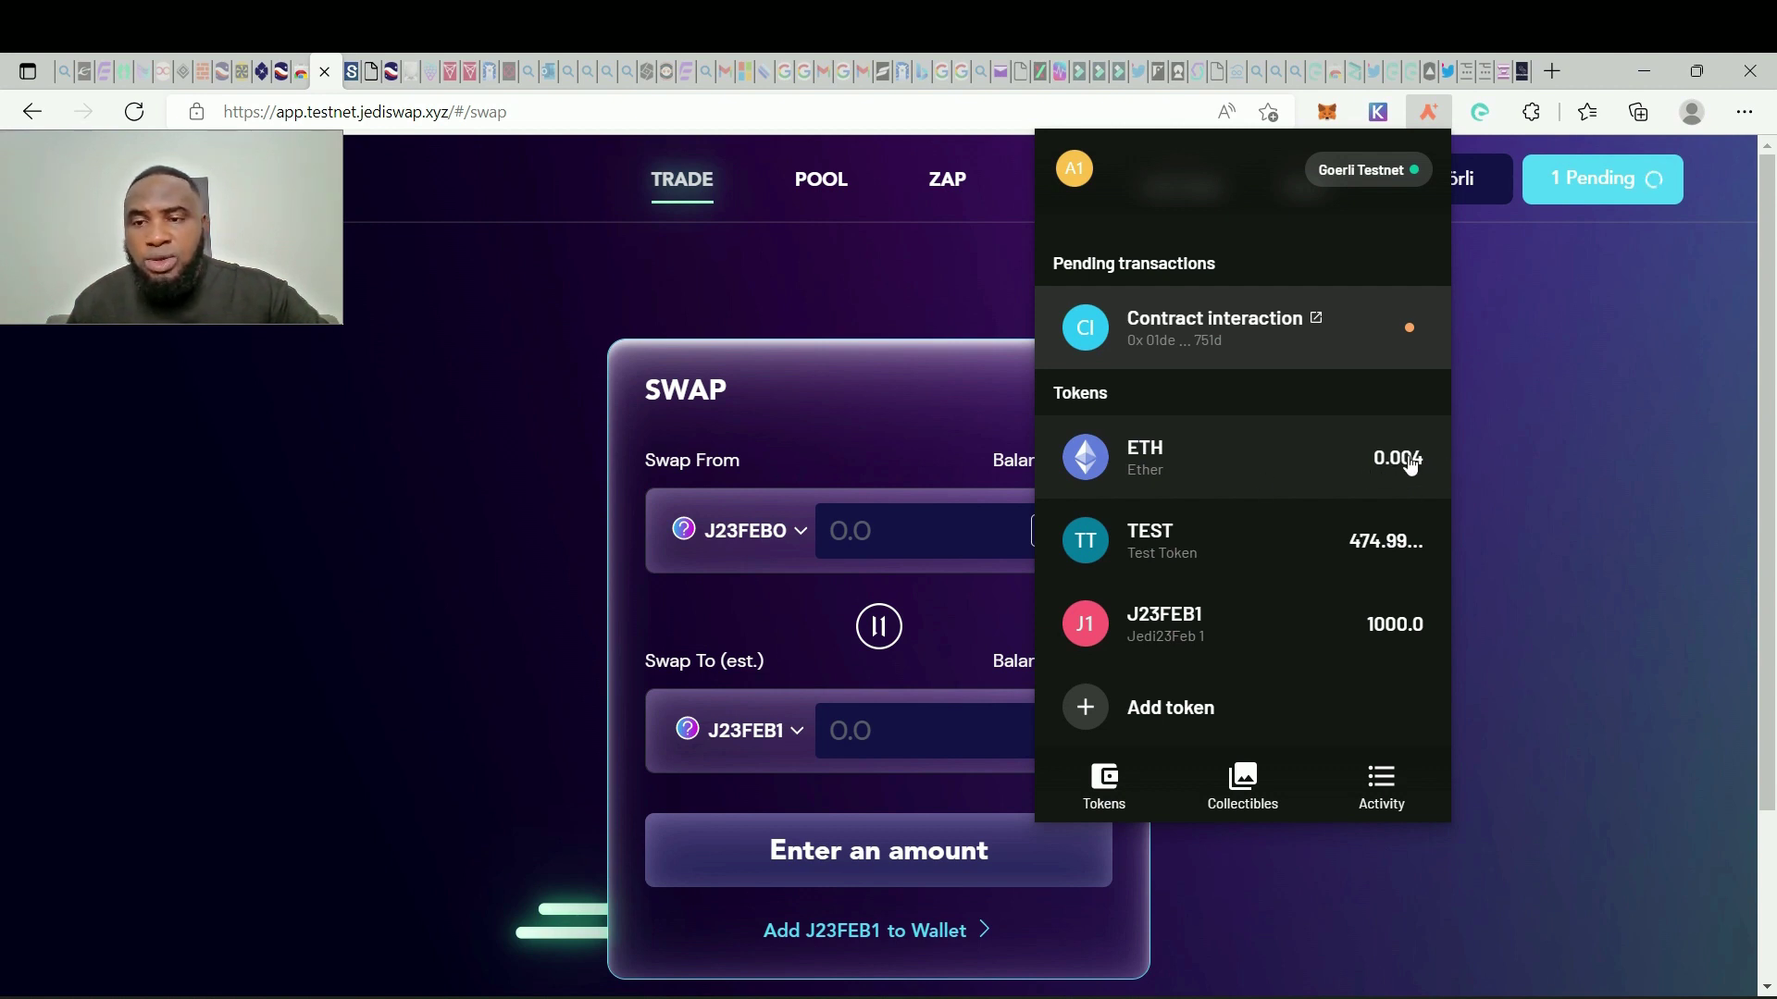
{"action": "left_click", "coordinate": [1547, 394]}
{"action": "scroll", "coordinate": [1217, 494], "scroll_direction": "down", "scroll_amount": 1}
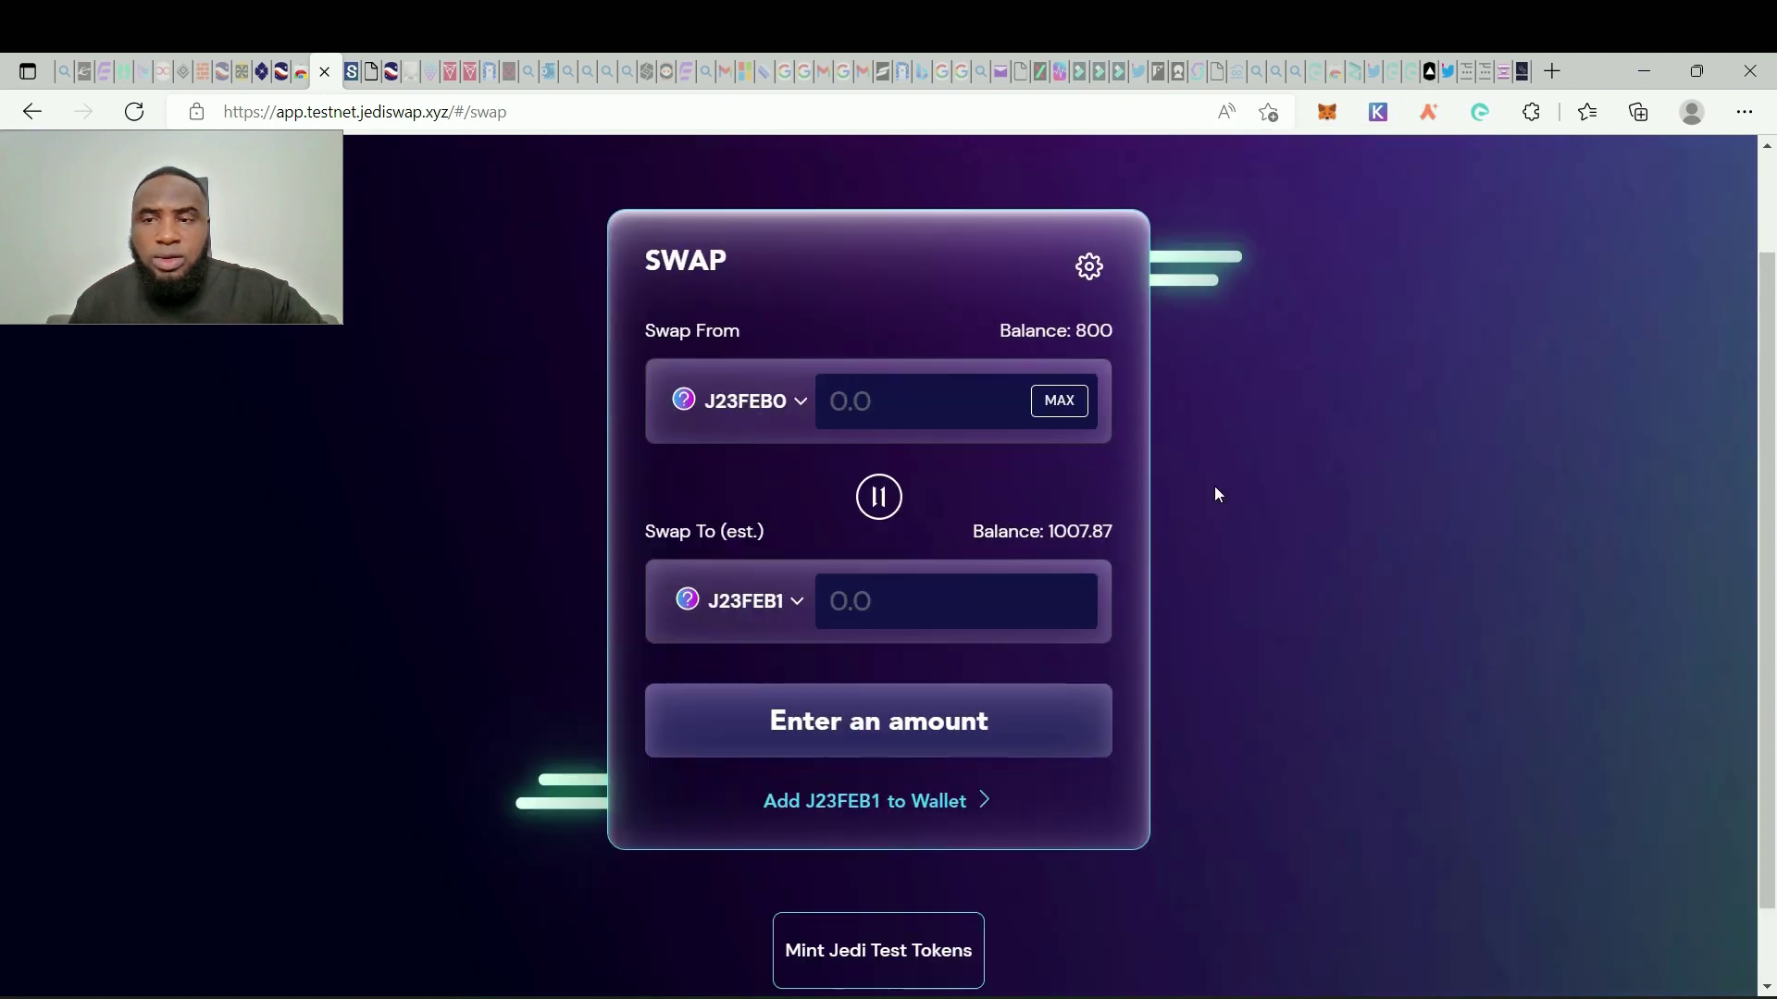
{"action": "scroll", "coordinate": [1410, 437], "scroll_direction": "up", "scroll_amount": 1}
{"action": "scroll", "coordinate": [1408, 437], "scroll_direction": "down", "scroll_amount": 2}
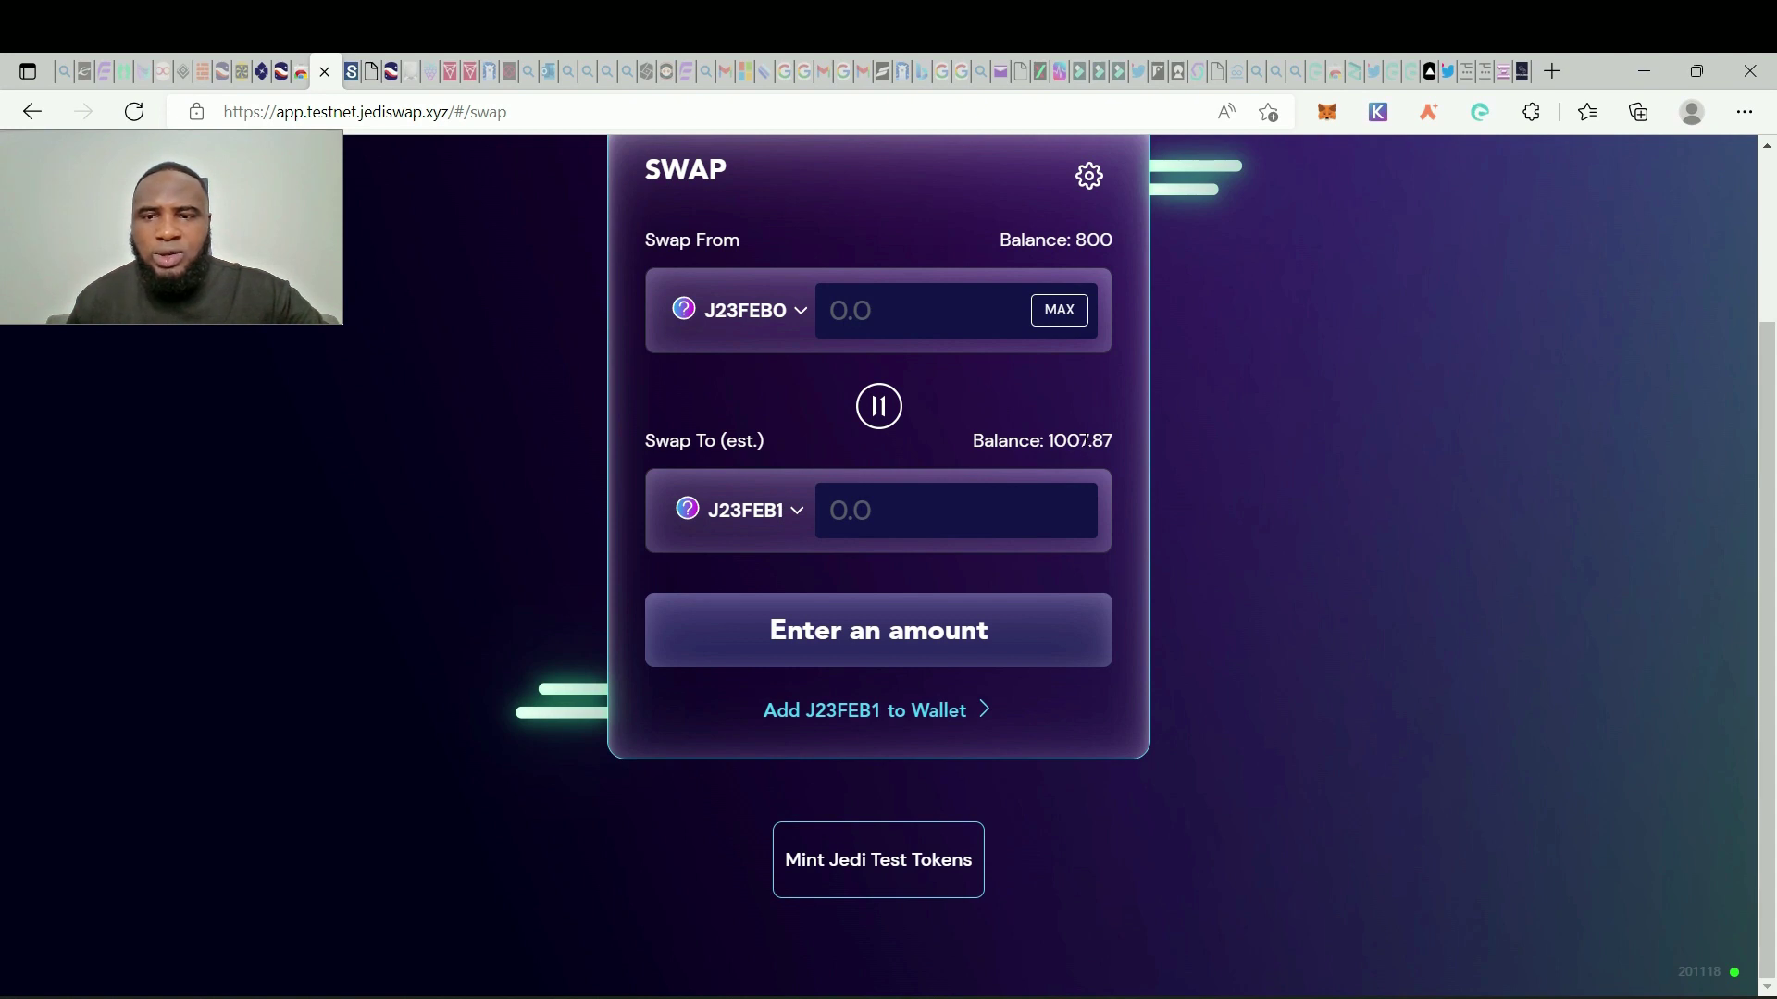
Step: Supply 200 J23FEB0 and 7.89 J23FEB1 as liquidity to the J23FEB0/J23FEB1 pool
{"action": "scroll", "coordinate": [973, 627], "scroll_direction": "up", "scroll_amount": 3}
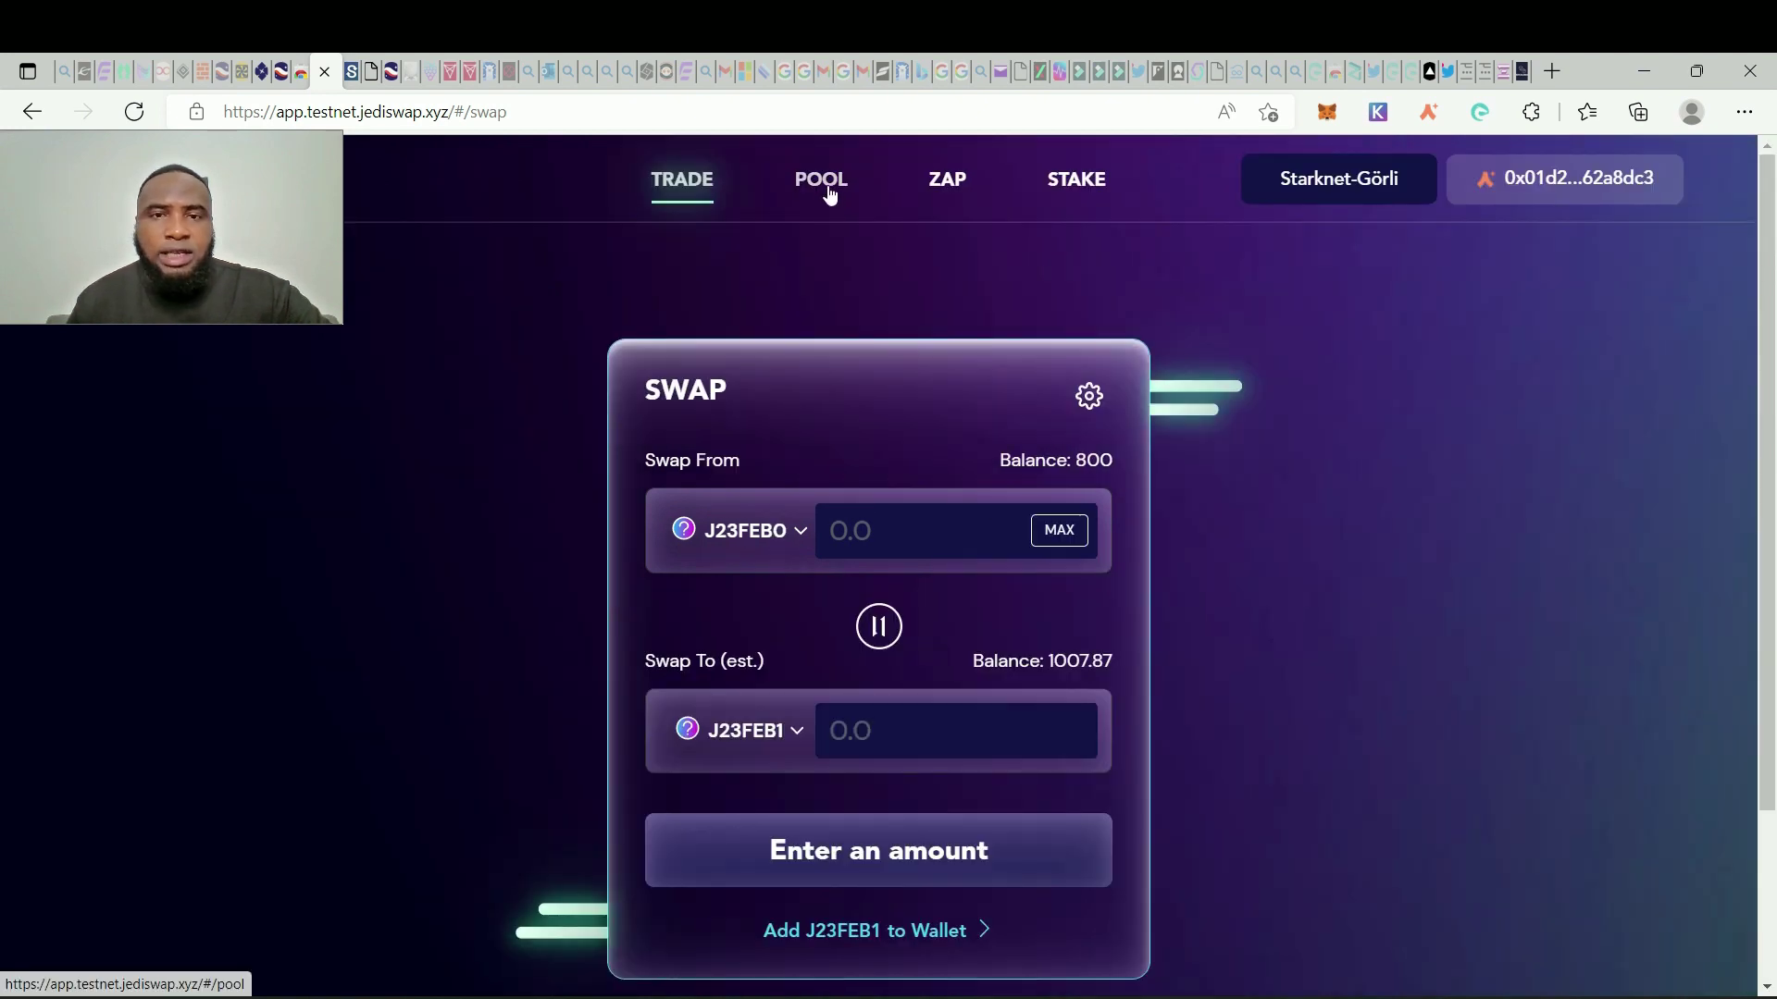
{"action": "left_click", "coordinate": [822, 181]}
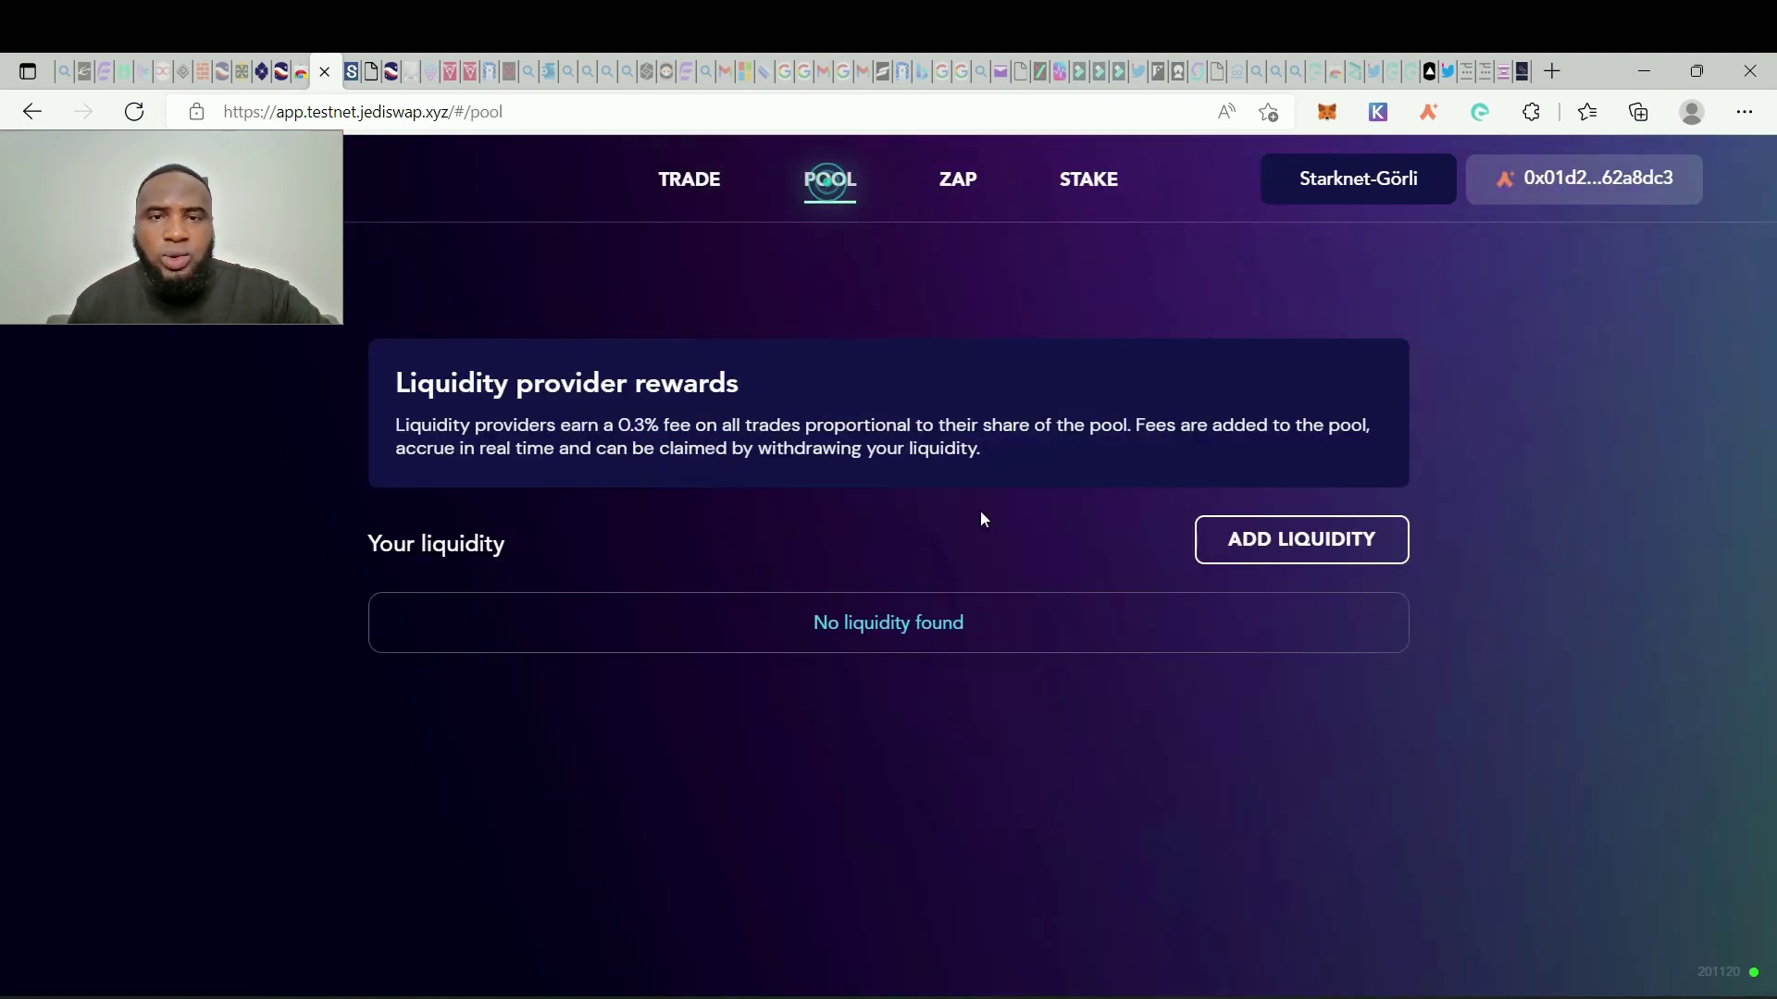
{"action": "left_click", "coordinate": [1289, 544]}
{"action": "scroll", "coordinate": [796, 363], "scroll_direction": "down", "scroll_amount": 3}
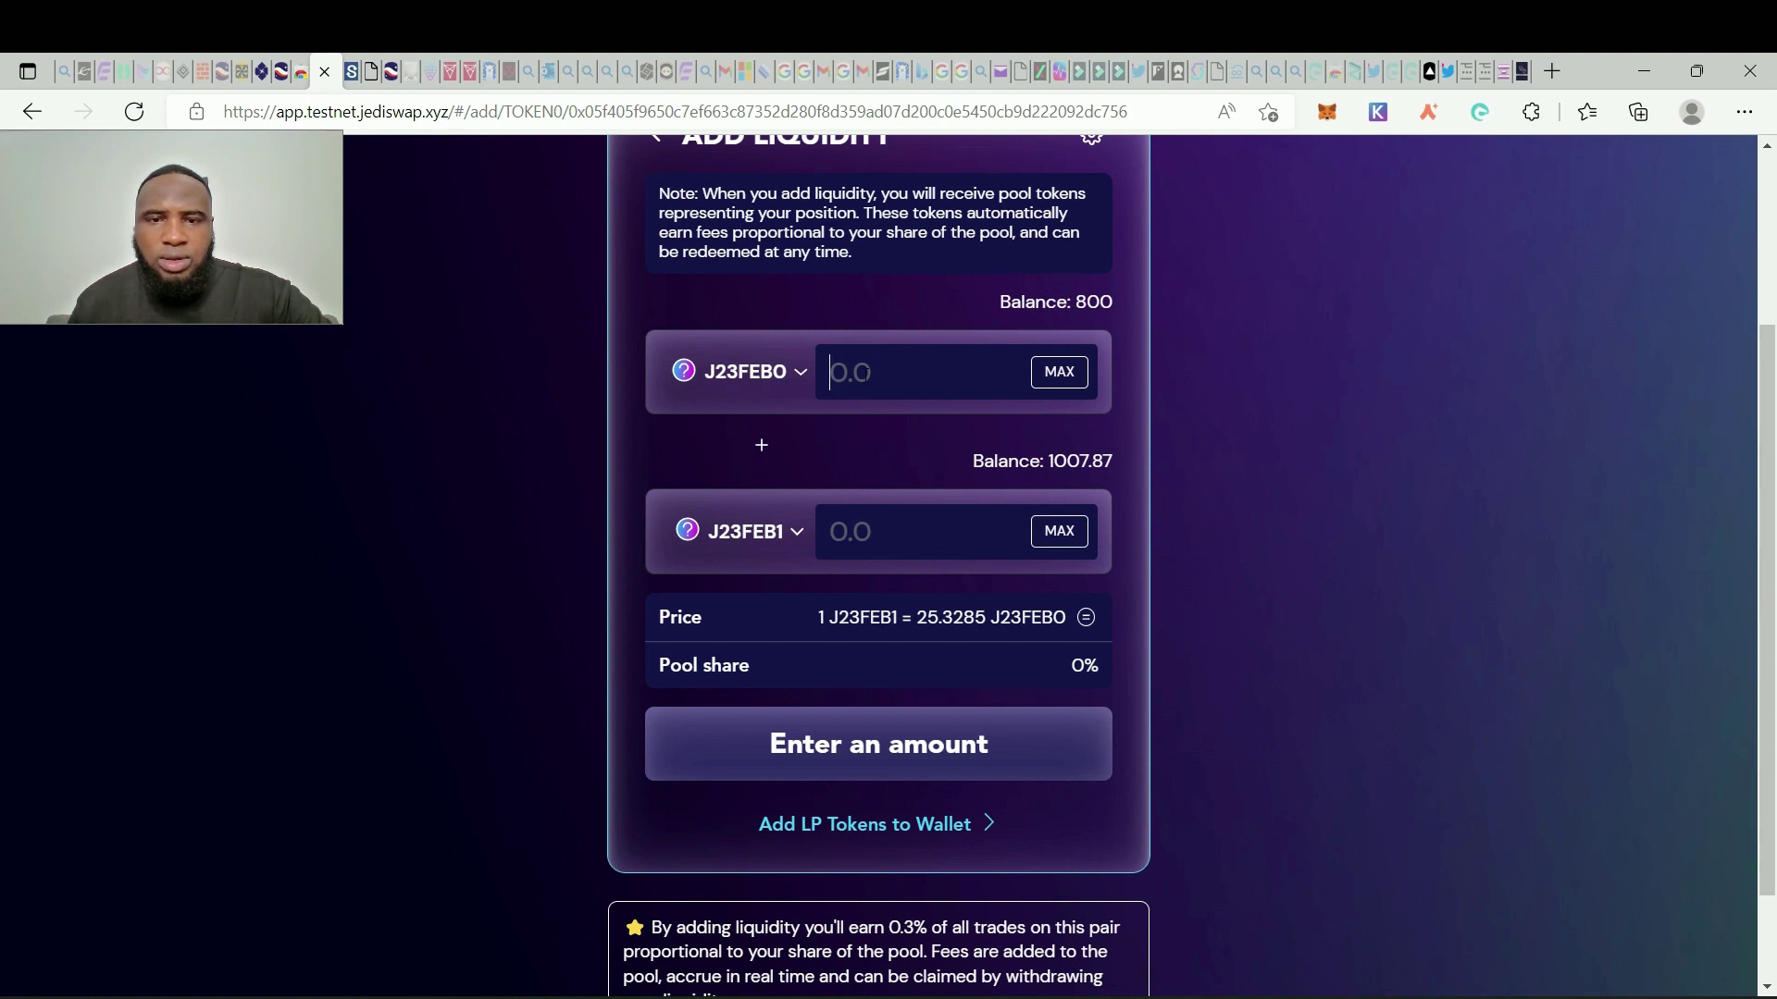
{"action": "left_click", "coordinate": [862, 373]}
{"action": "type", "text": "200"}
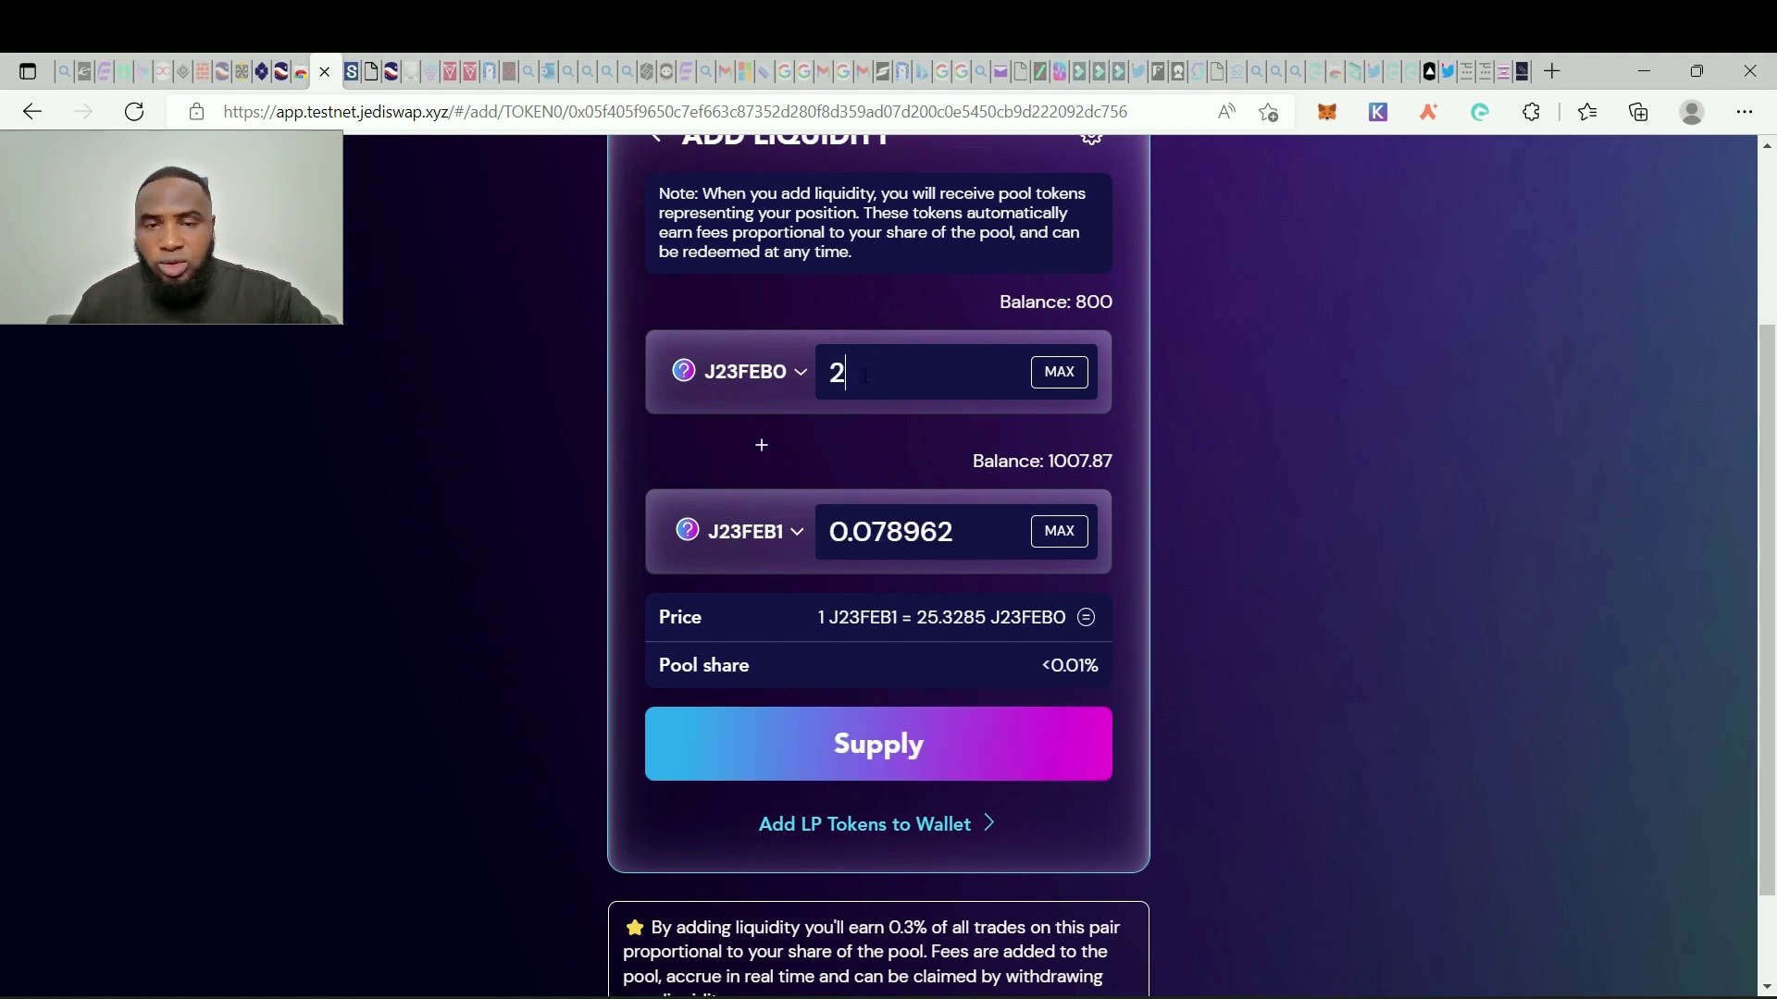
{"action": "left_click", "coordinate": [915, 751]}
{"action": "left_click", "coordinate": [859, 714]}
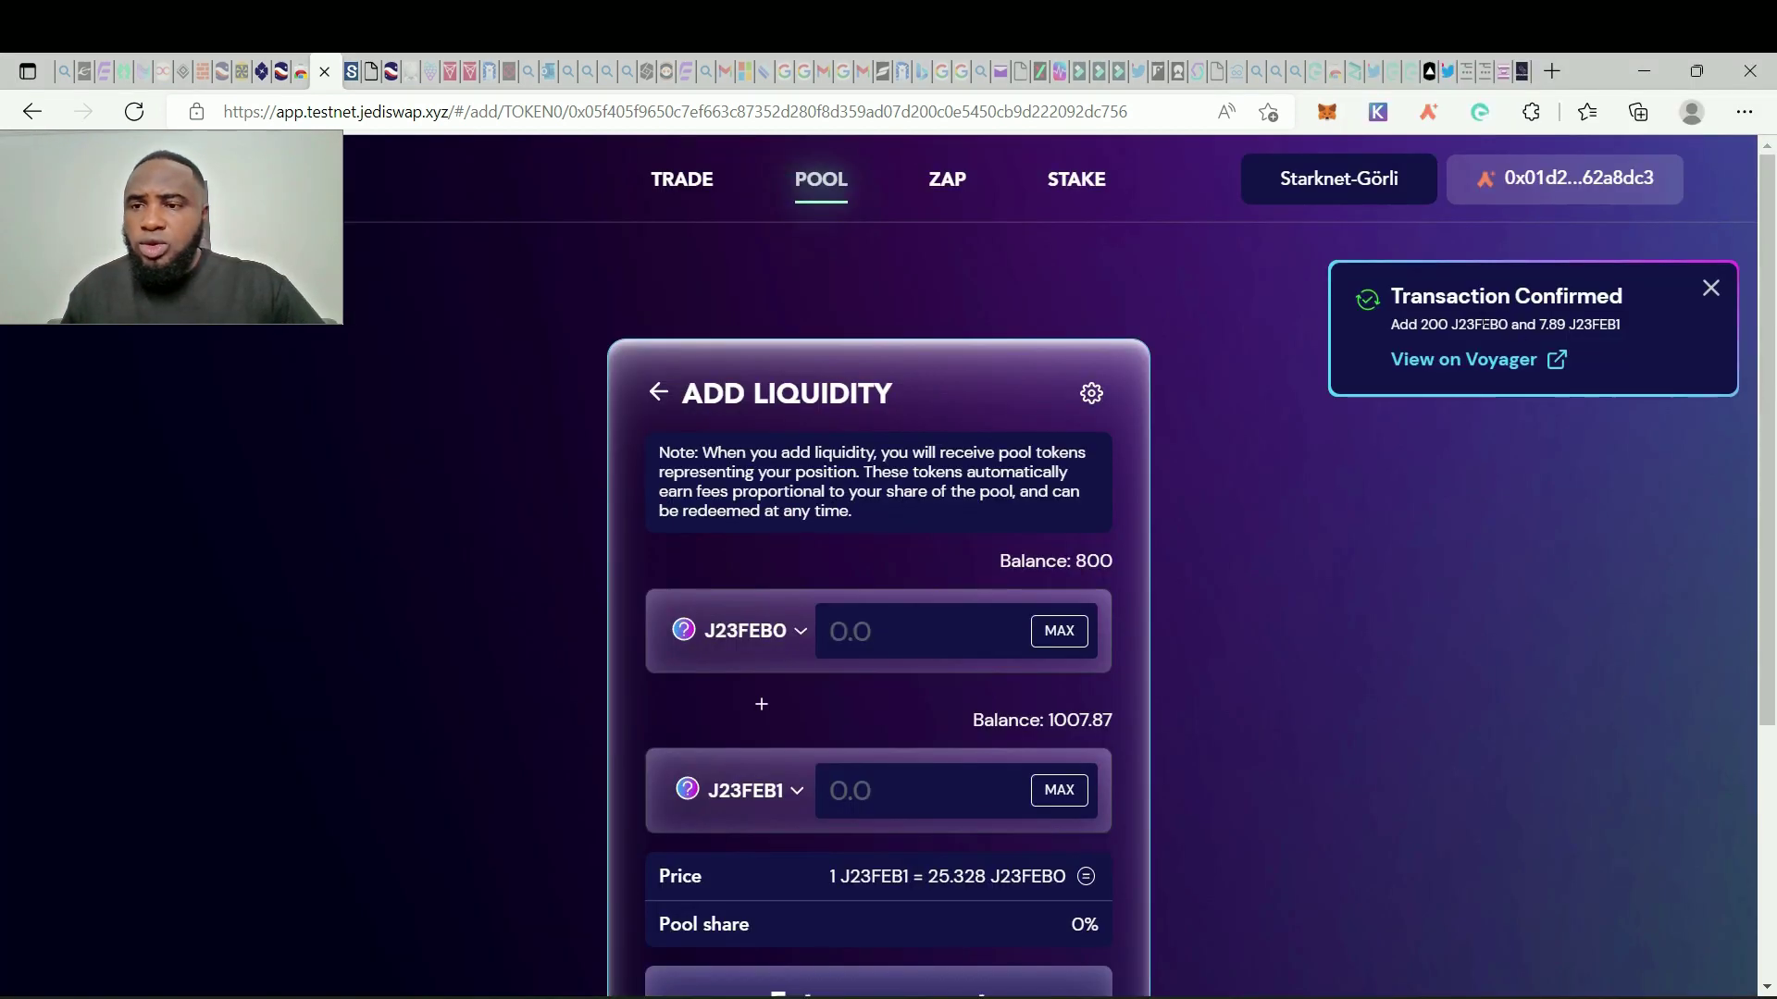
{"action": "scroll", "coordinate": [1249, 576], "scroll_direction": "down", "scroll_amount": 5}
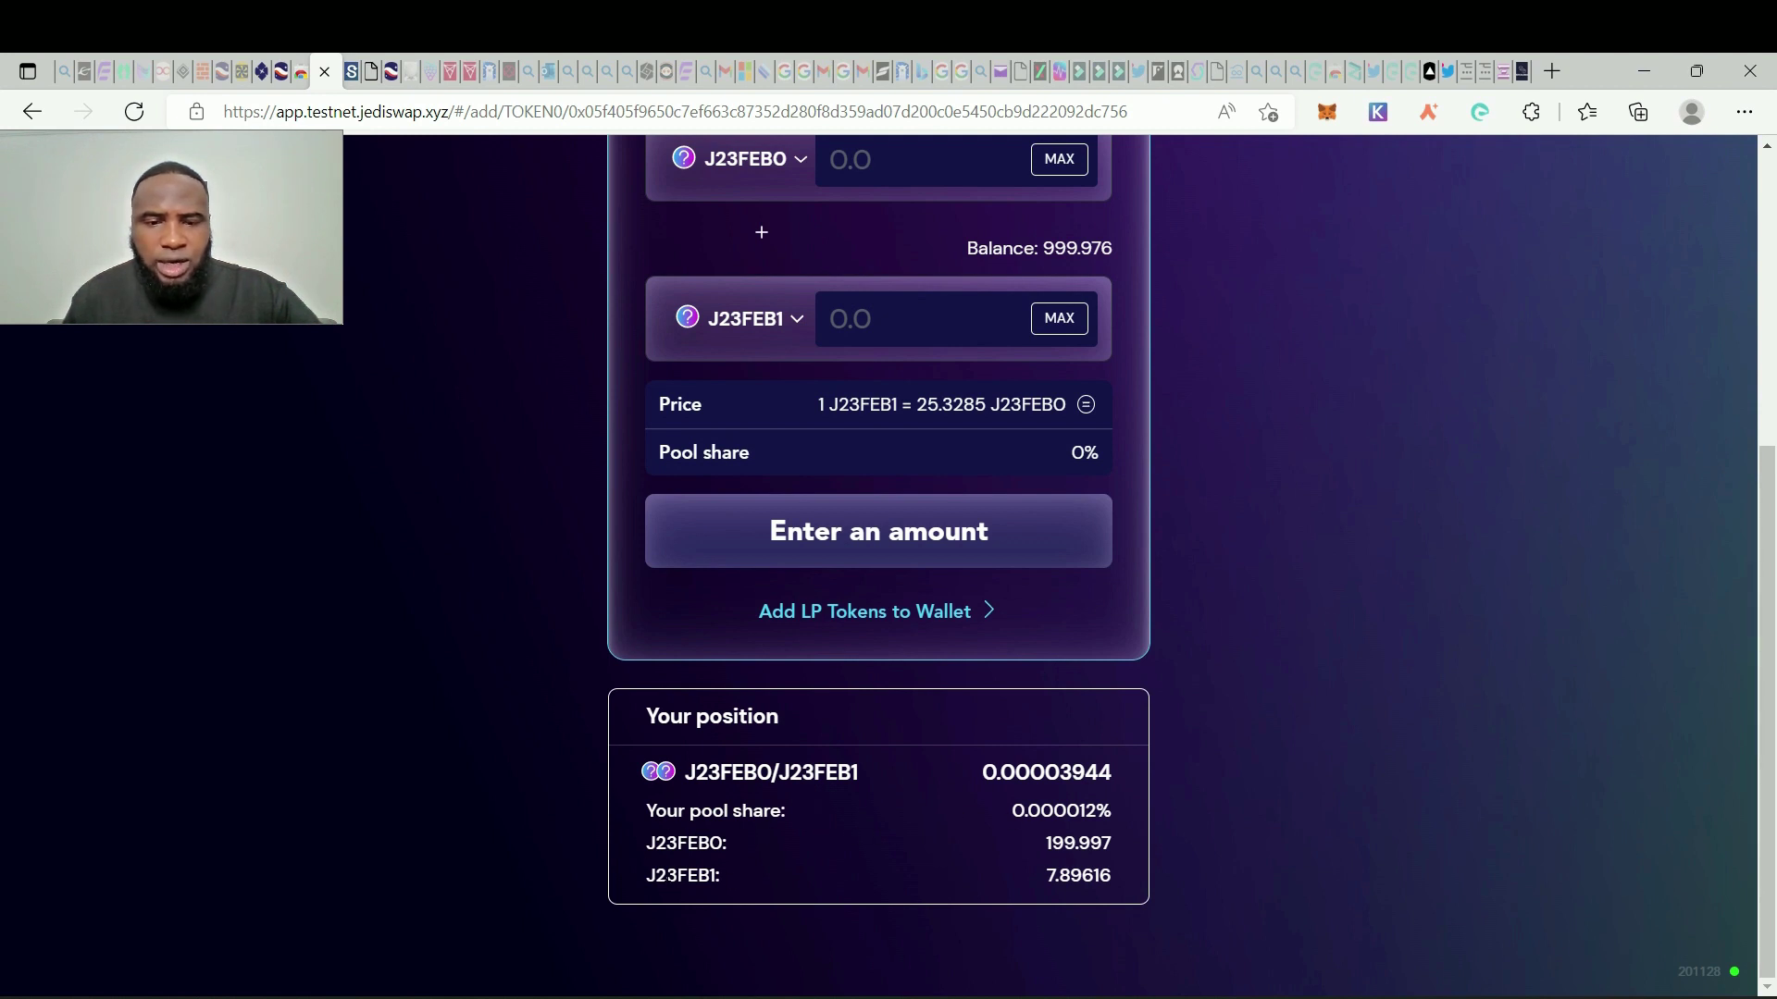
Step: On the trade page, choose J23FEB3 as the token to swap into J23FEB0
{"action": "scroll", "coordinate": [1103, 735], "scroll_direction": "up", "scroll_amount": 5}
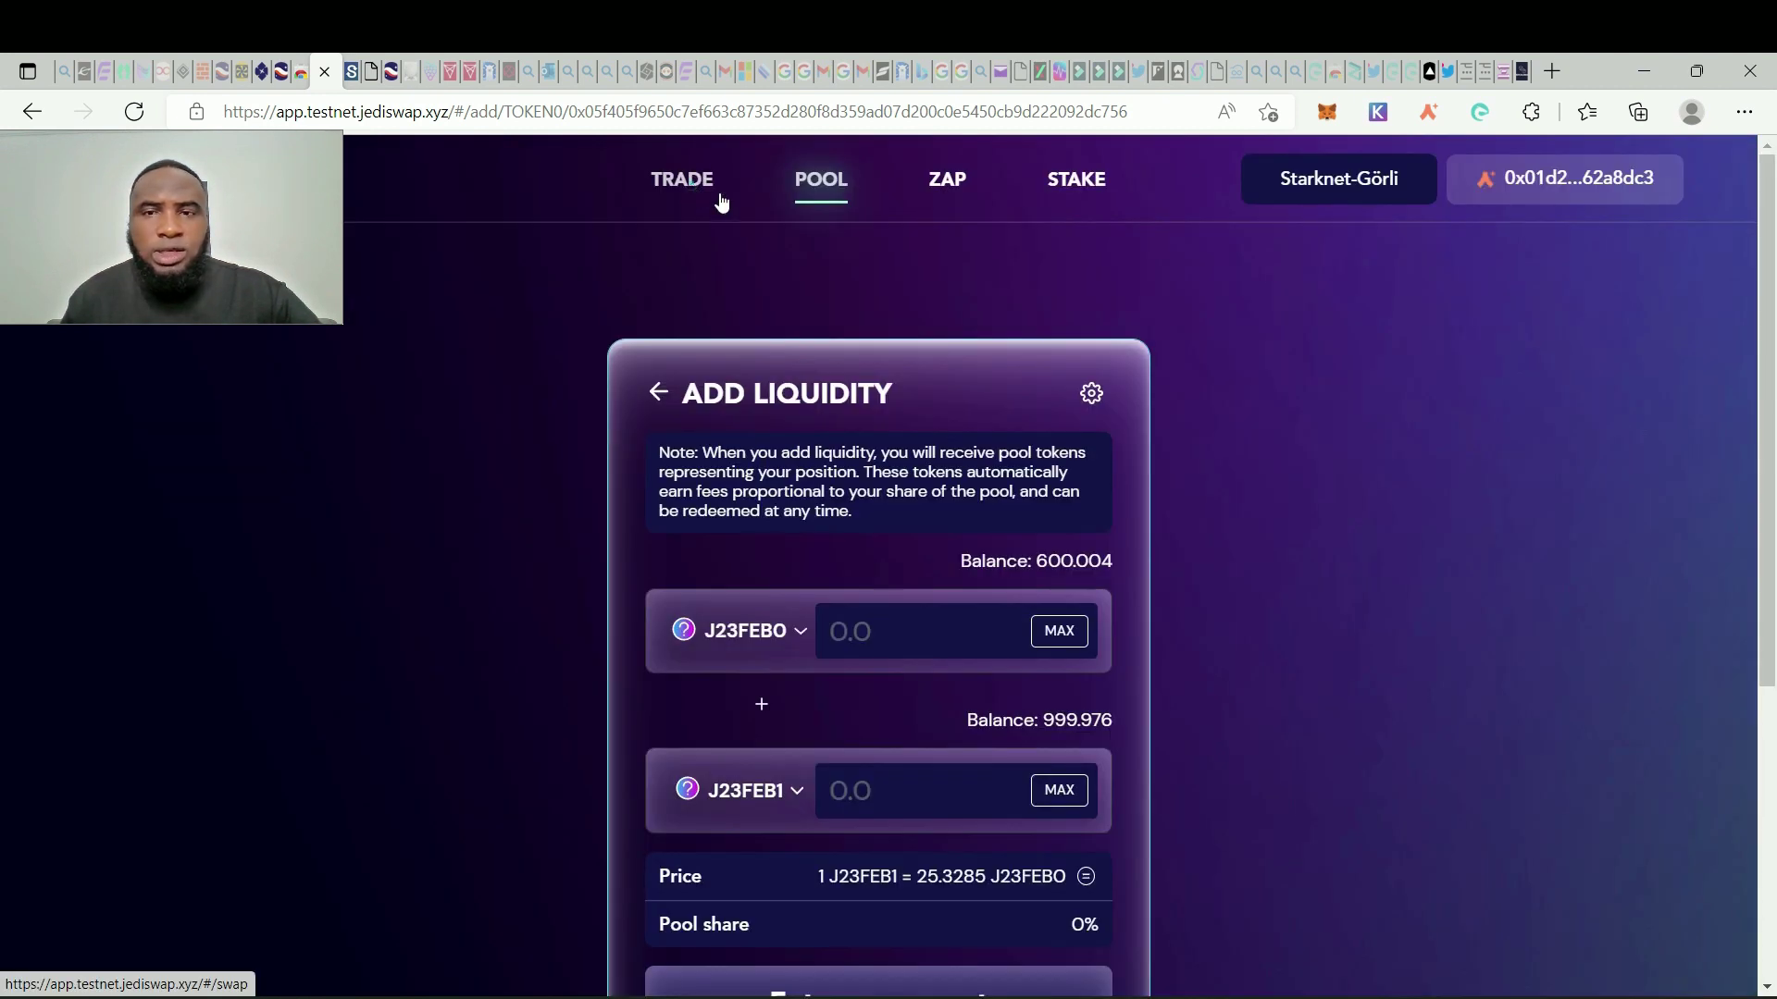
{"action": "left_click", "coordinate": [715, 193]}
{"action": "scroll", "coordinate": [857, 764], "scroll_direction": "down", "scroll_amount": 2}
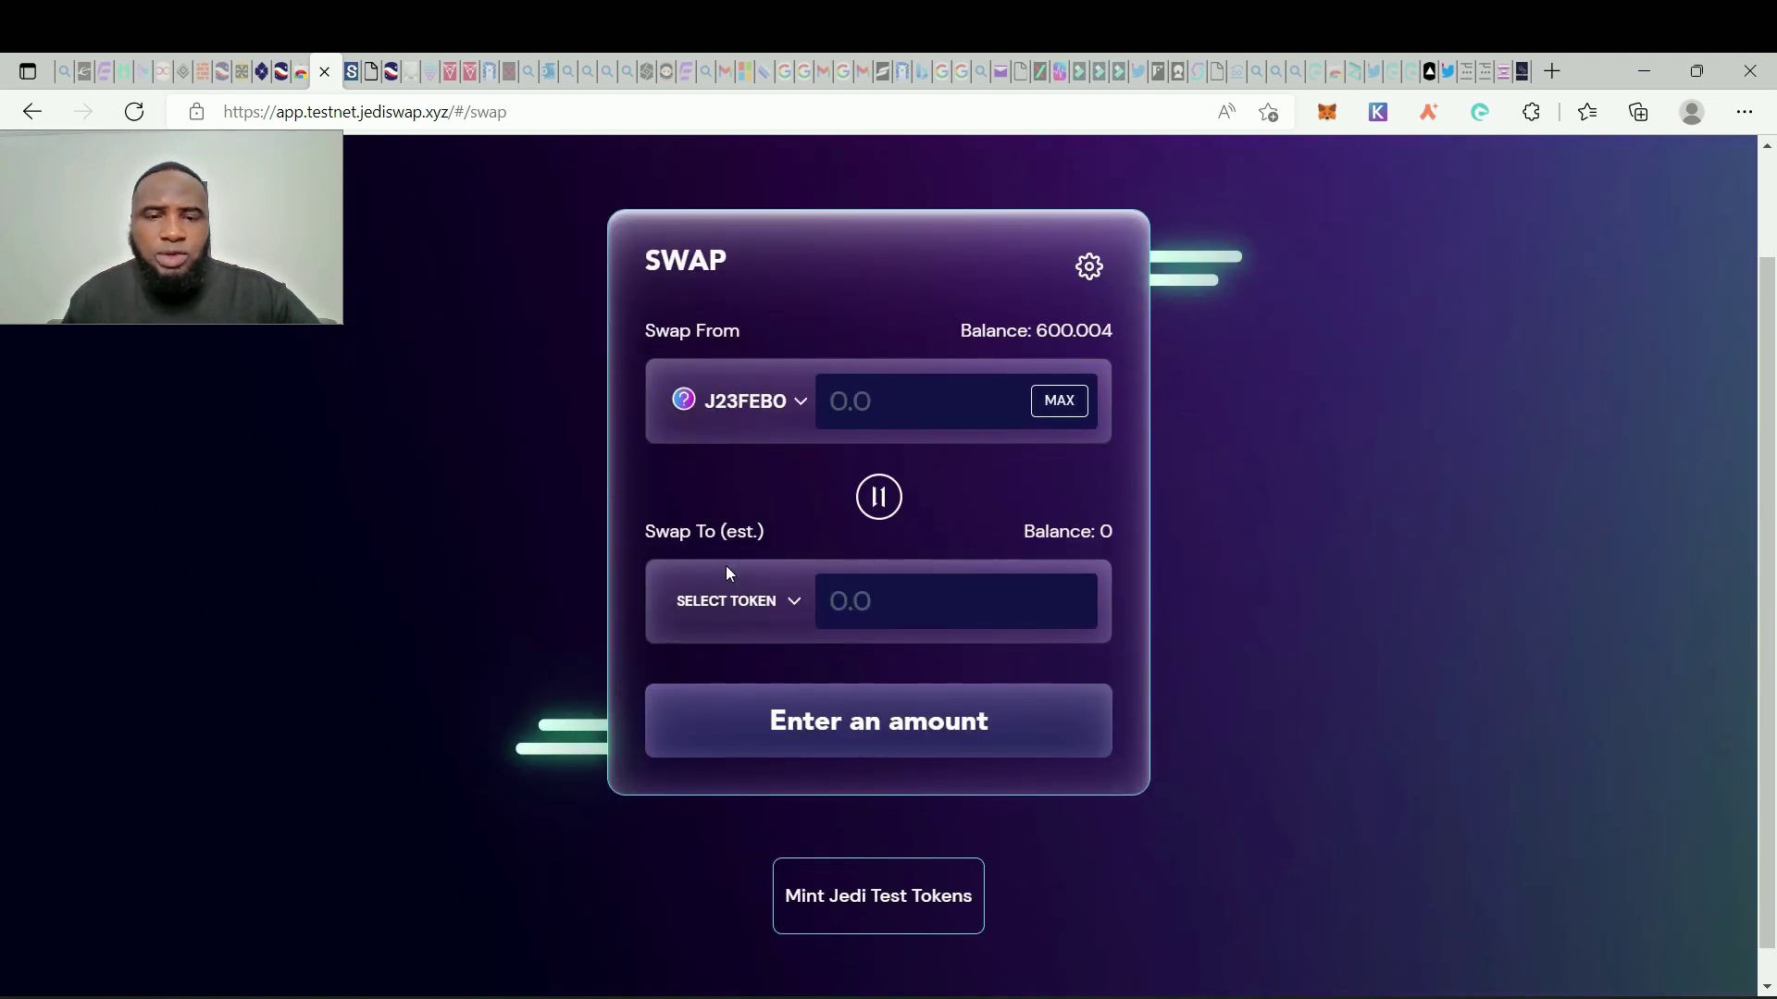
{"action": "left_click", "coordinate": [787, 604]}
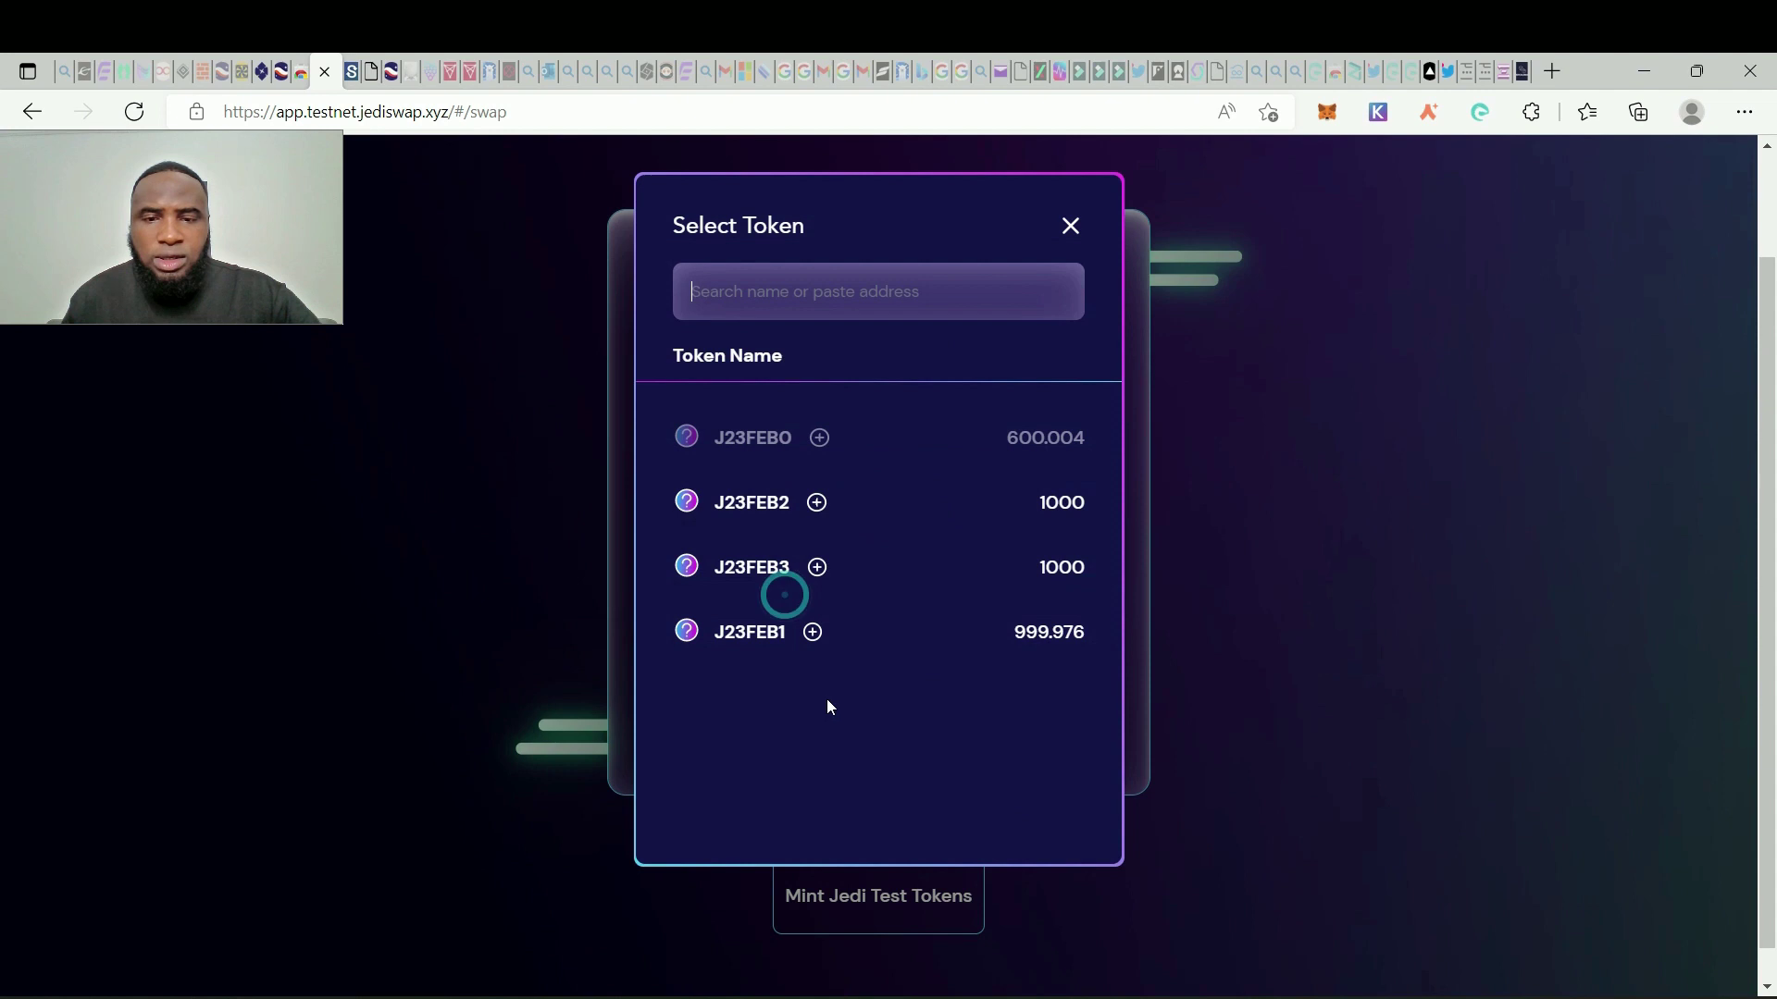
{"action": "left_click", "coordinate": [768, 565]}
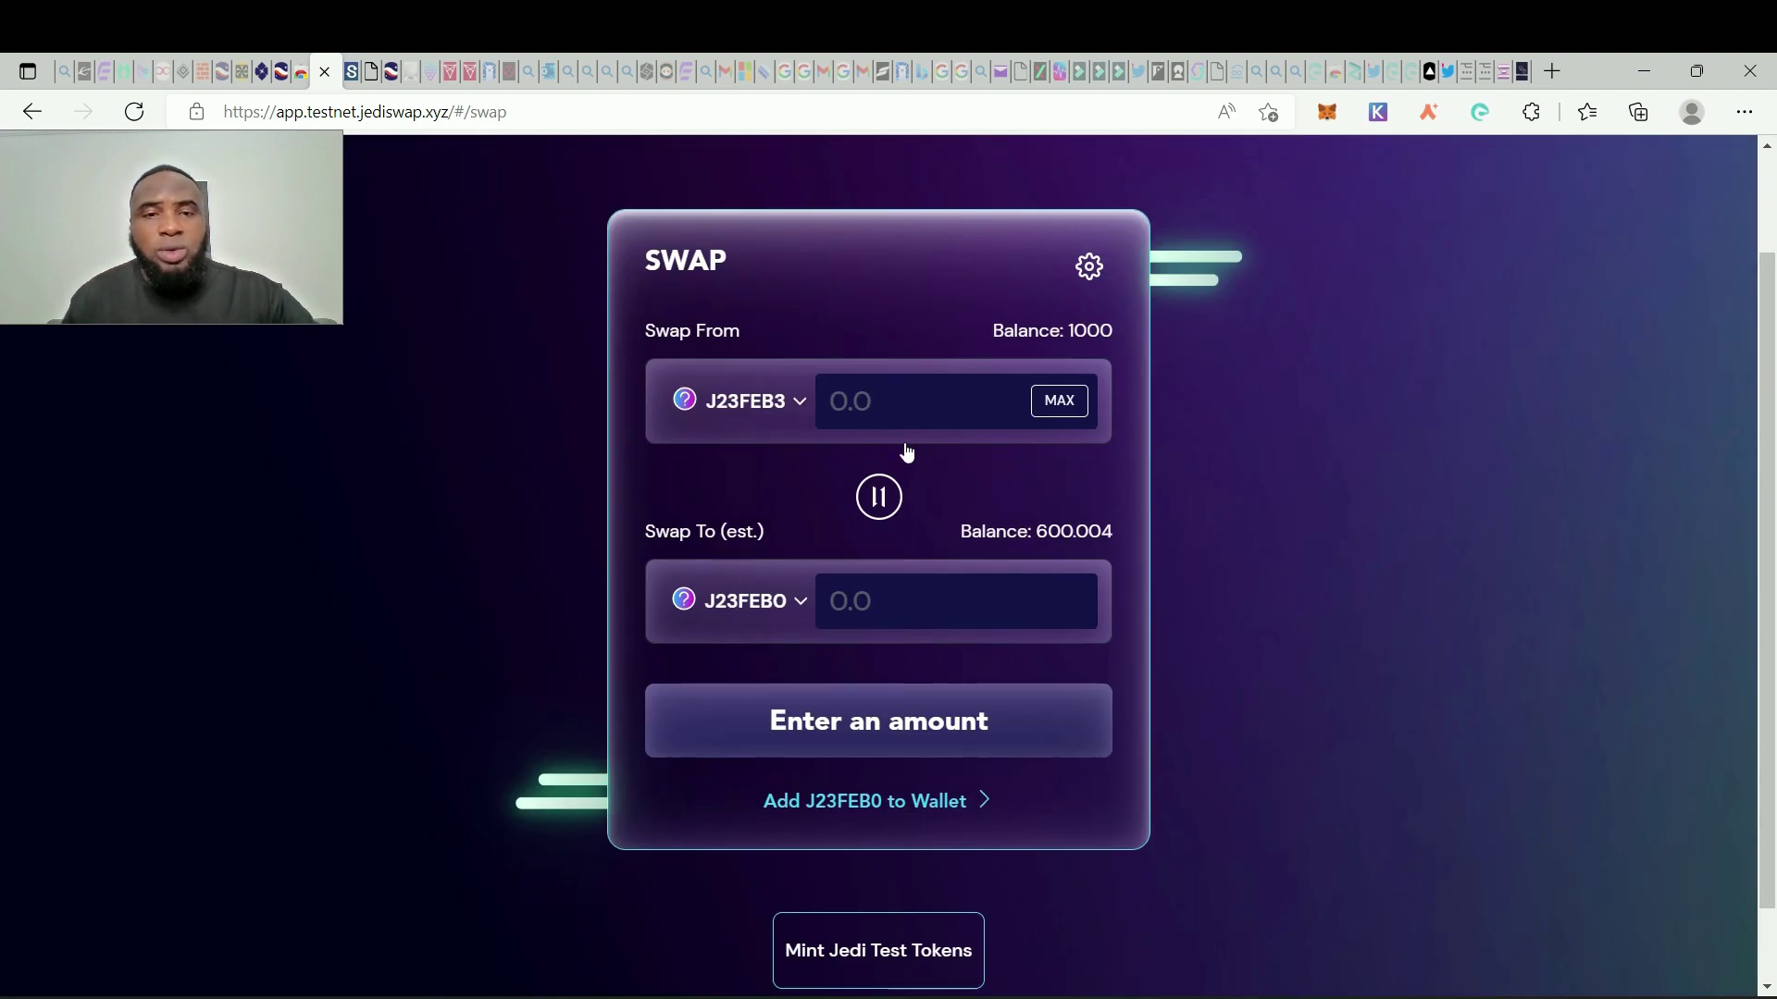